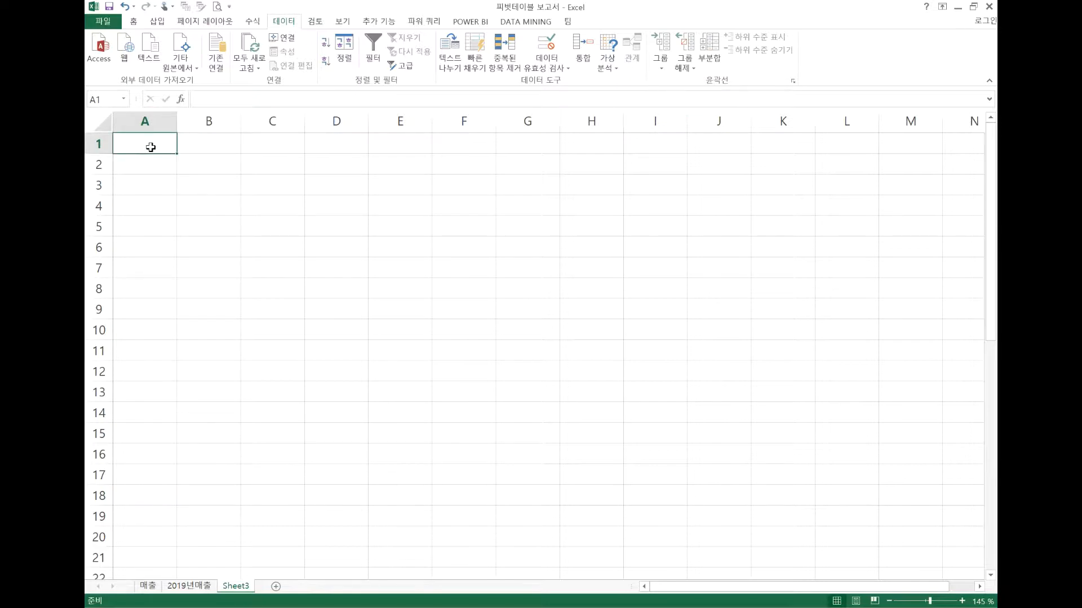
Enter the numbers 100, 200 and 300 in cells A1 to A3
{"action": "type", "text": "100"}
{"action": "key", "text": "Return"}
{"action": "type", "text": "200"}
{"action": "key", "text": "Return"}
{"action": "type", "text": "300"}
{"action": "key", "text": "Return"}
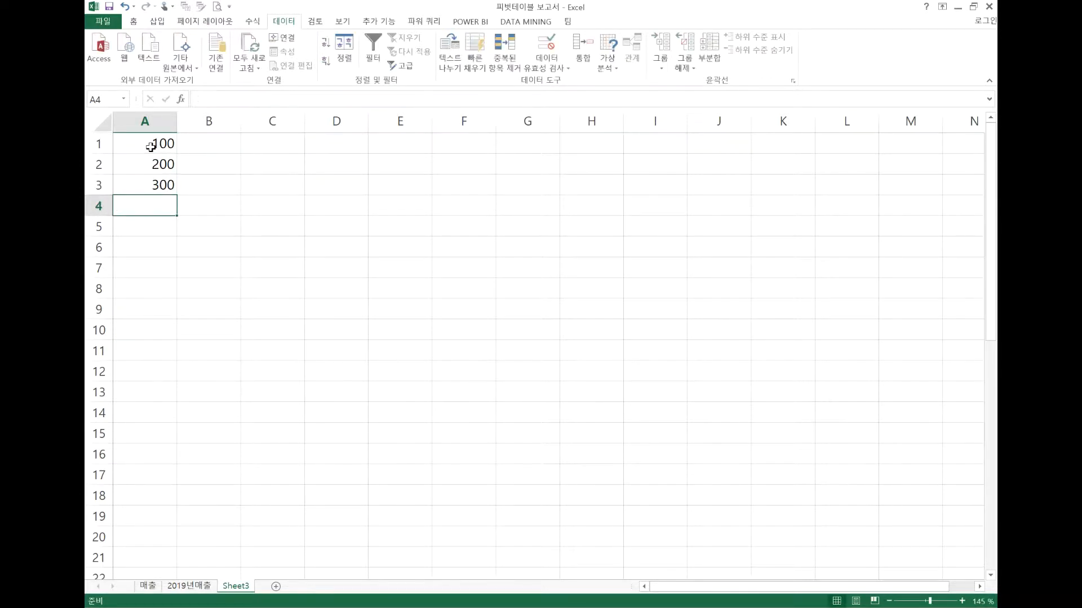
Enter the heading "셀 선택" in cell D3
{"action": "left_click", "coordinate": [327, 186]}
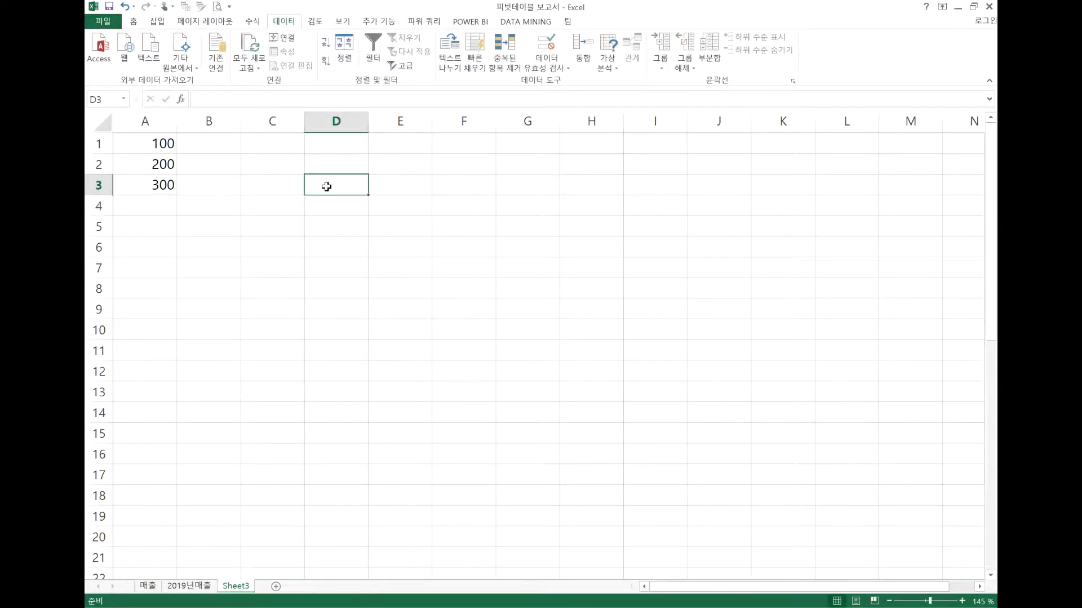
{"action": "type", "text": "가"}
{"action": "key", "text": "BackSpace"}
{"action": "key", "text": "BackSpace"}
{"action": "type", "text": "tpf"}
{"action": "key", "text": "BackSpace"}
{"action": "key", "text": "BackSpace"}
{"action": "key", "text": "BackSpace"}
{"action": "key", "text": "Hangul"}
{"action": "type", "text": "셀 주소"}
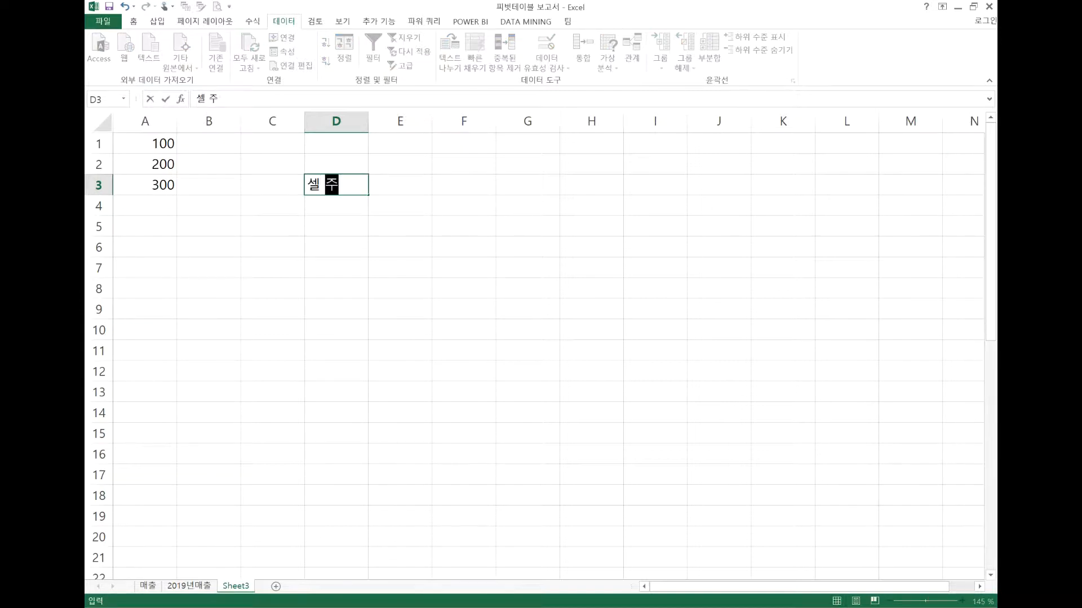
{"action": "key", "text": "BackSpace"}
{"action": "key", "text": "BackSpace"}
{"action": "key", "text": "BackSpace"}
{"action": "type", "text": "선태ㄱ"}
{"action": "key", "text": "Tab"}
Enter the heading "셀 갑" in cell E3, removing the surplus character at its end
{"action": "type", "text": "셀"}
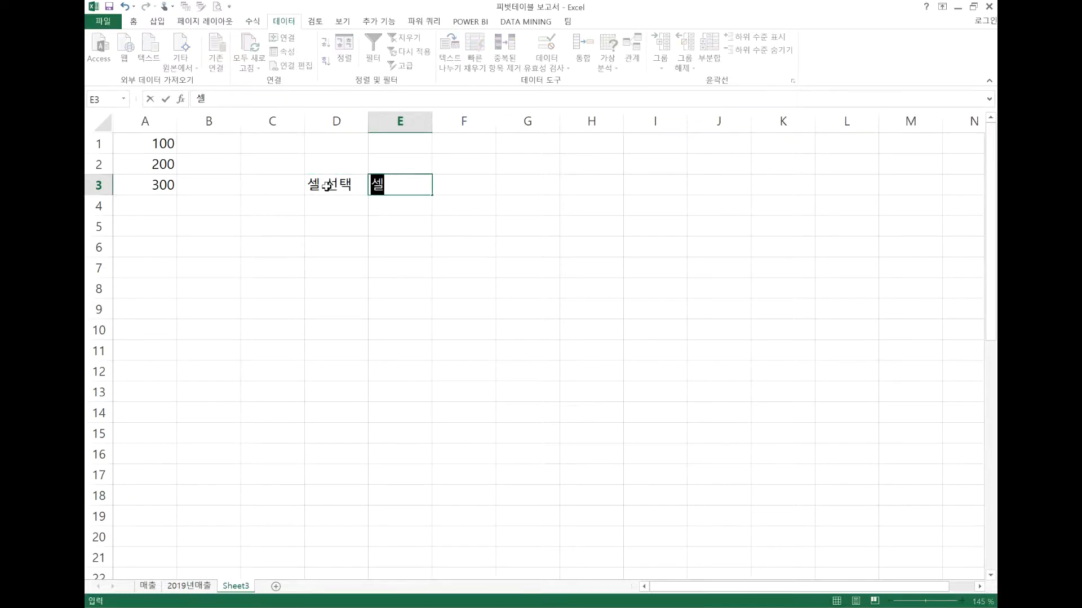
{"action": "type", "text": " 가ㅁ시"}
{"action": "key", "text": "Return"}
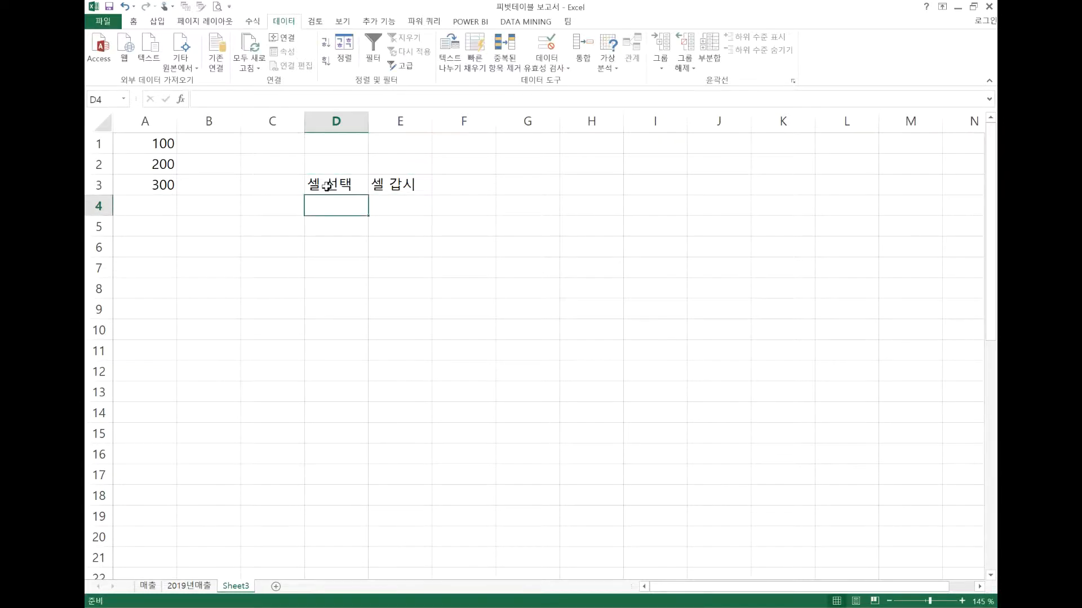
{"action": "left_click", "coordinate": [398, 187]}
{"action": "key", "text": "F2"}
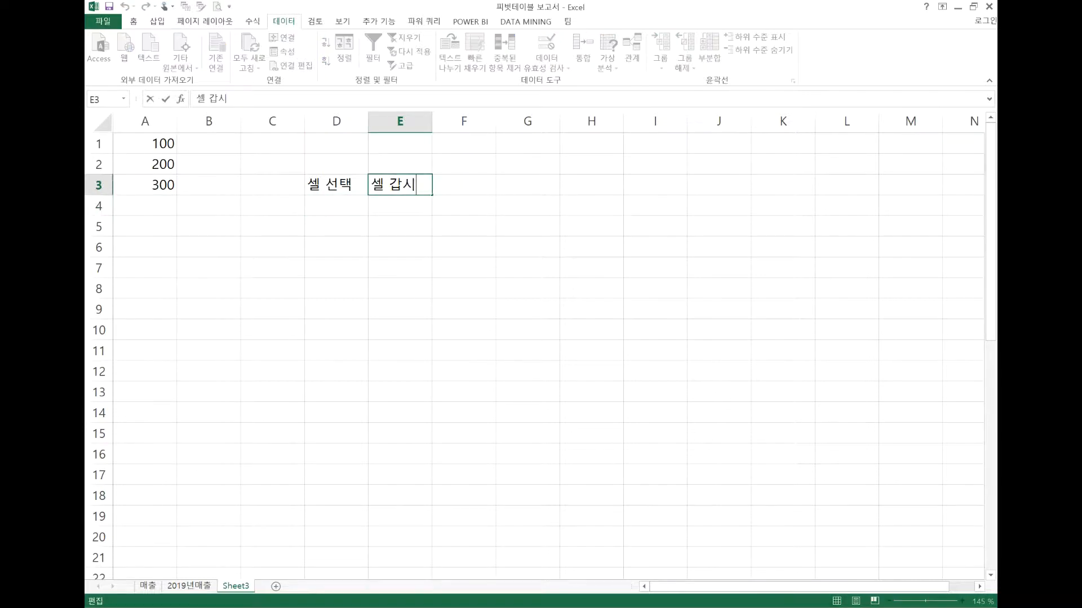
{"action": "key", "text": "BackSpace"}
{"action": "left_click", "coordinate": [358, 229]}
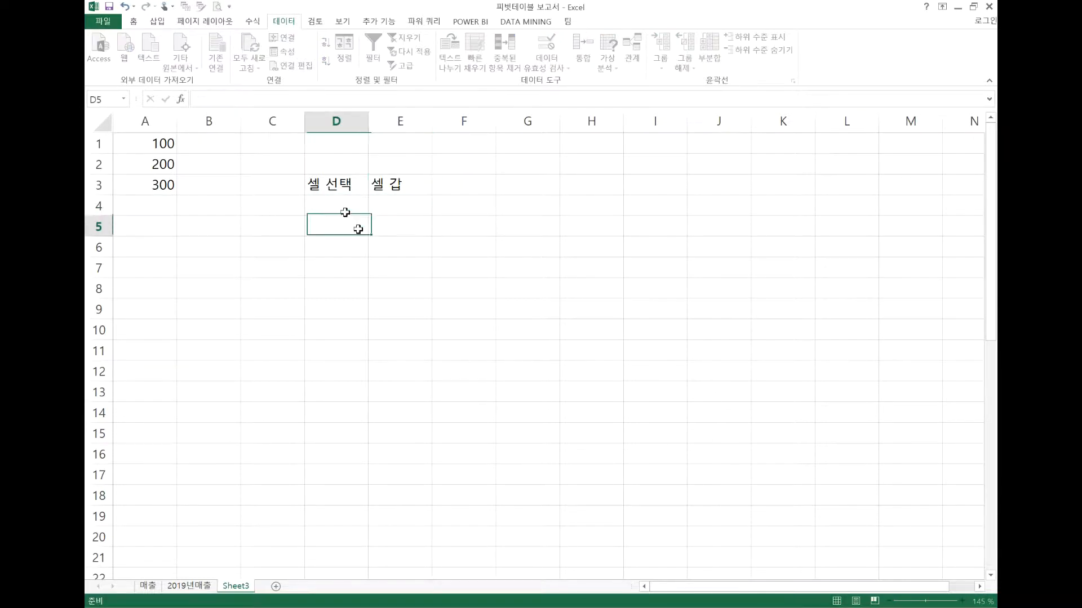
{"action": "left_click", "coordinate": [343, 197]}
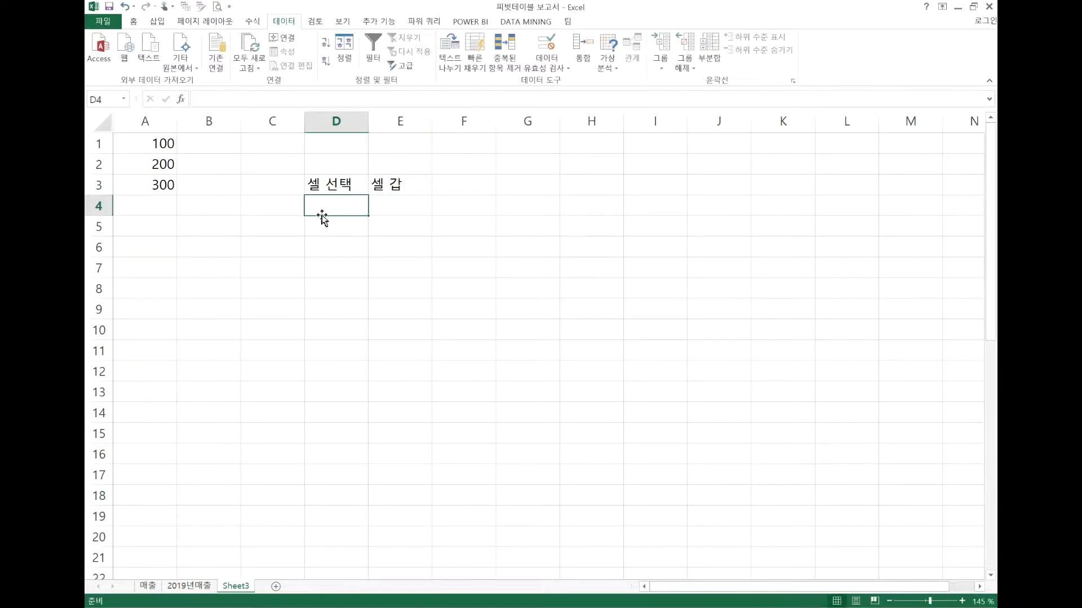
{"action": "left_click", "coordinate": [398, 204]}
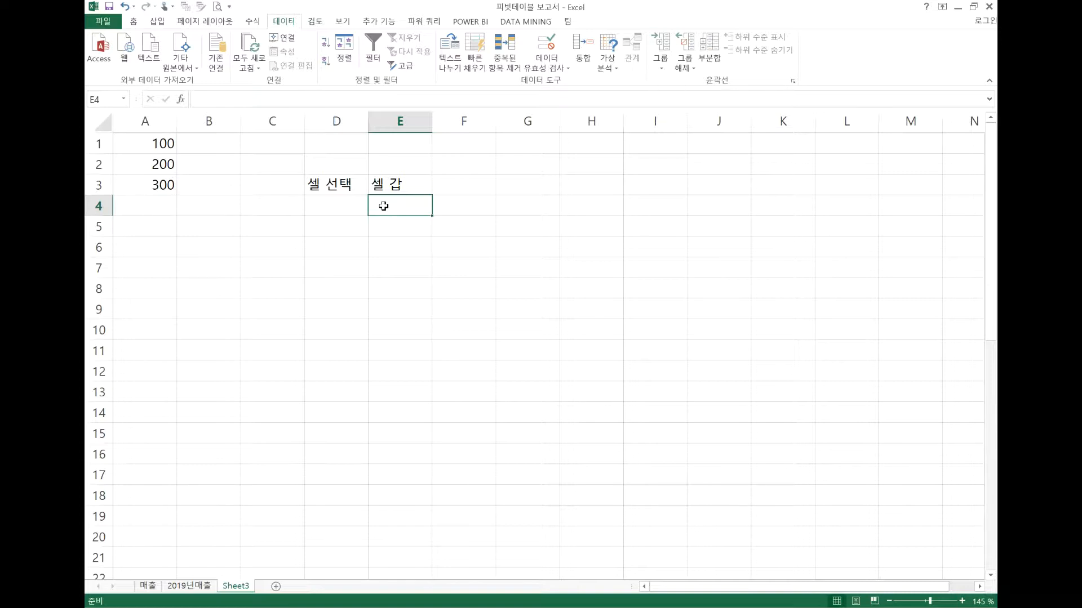
{"action": "left_click", "coordinate": [342, 208]}
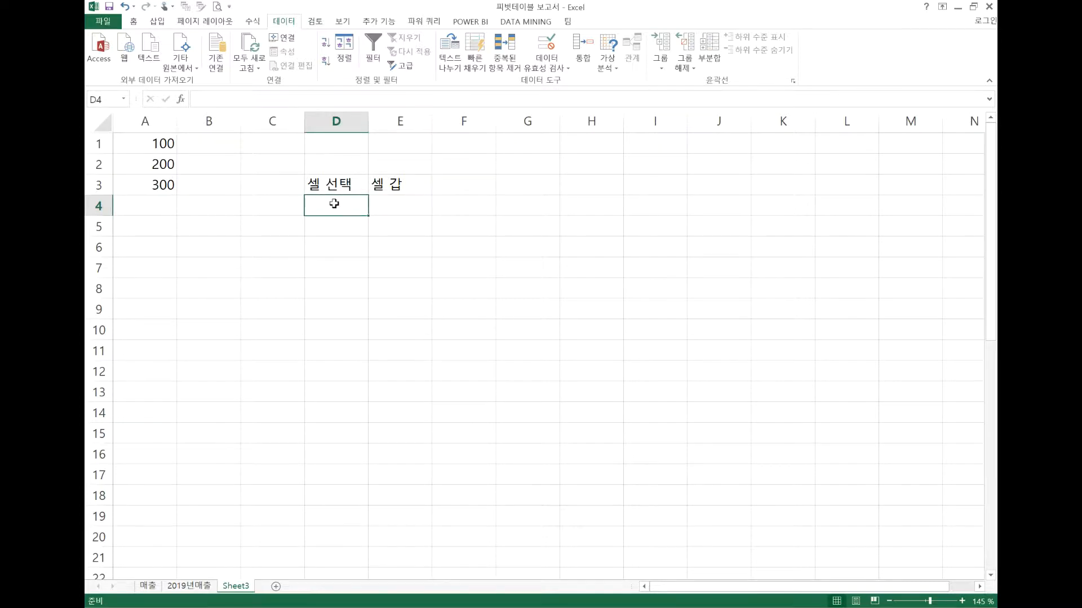
{"action": "left_click", "coordinate": [396, 203]}
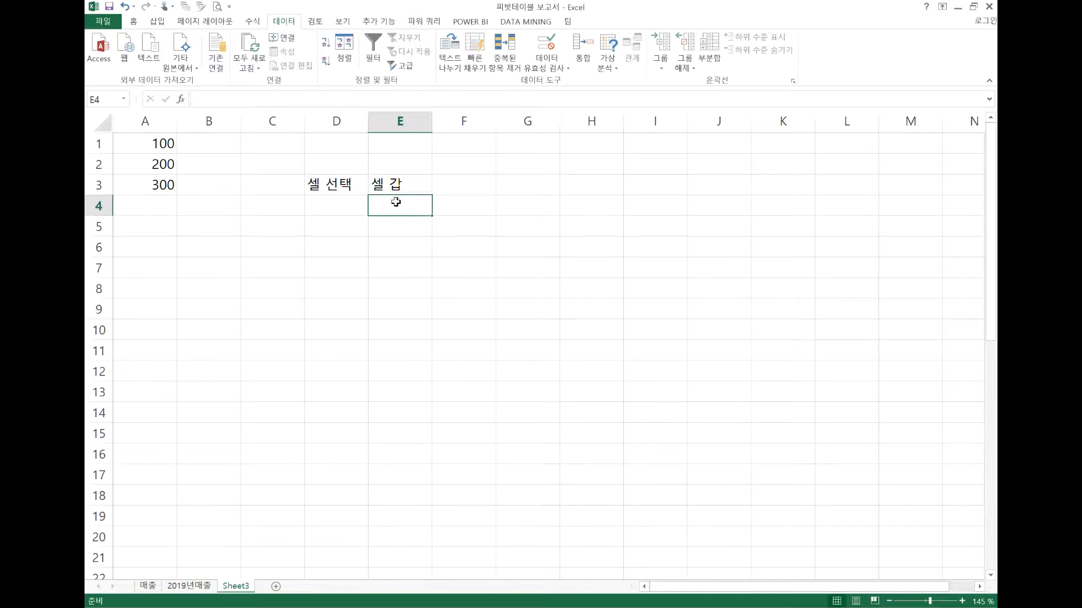
{"action": "left_click", "coordinate": [346, 204]}
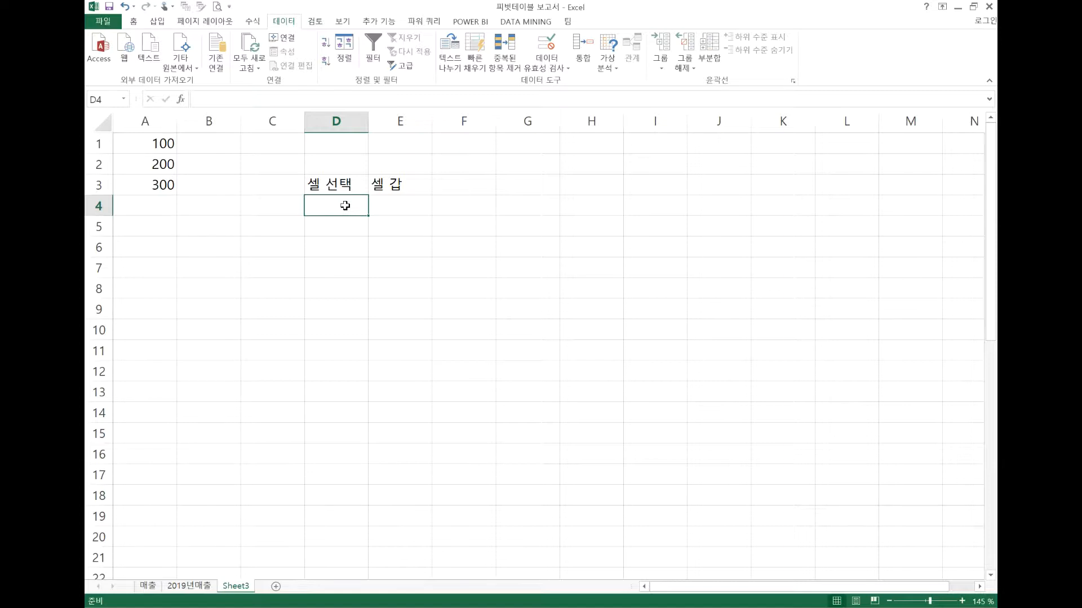
{"action": "left_click", "coordinate": [382, 206]}
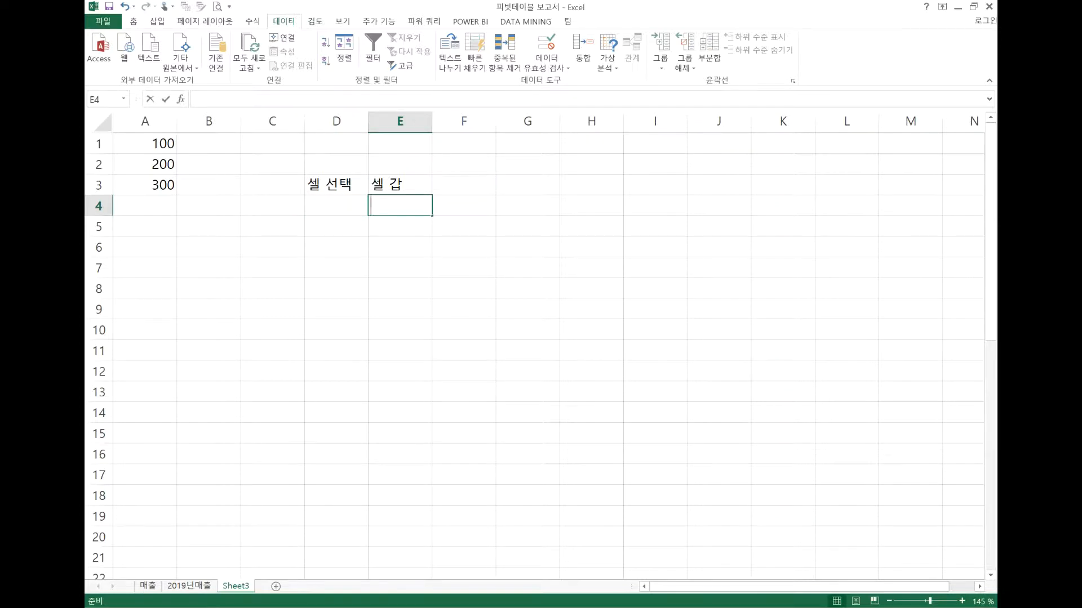
{"action": "type", "text": "=in"}
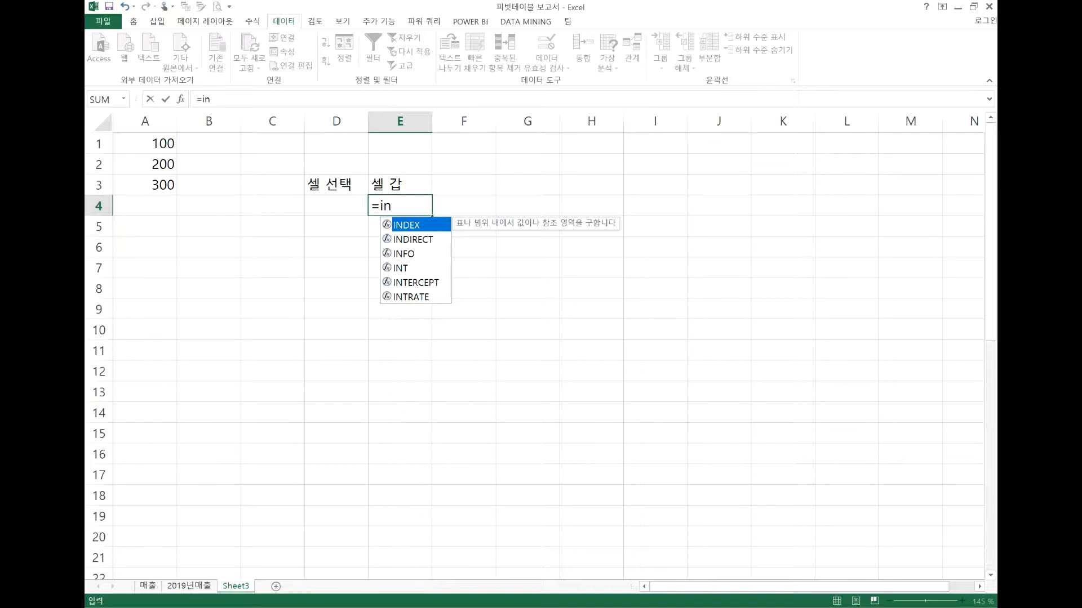
{"action": "key", "text": "Down"}
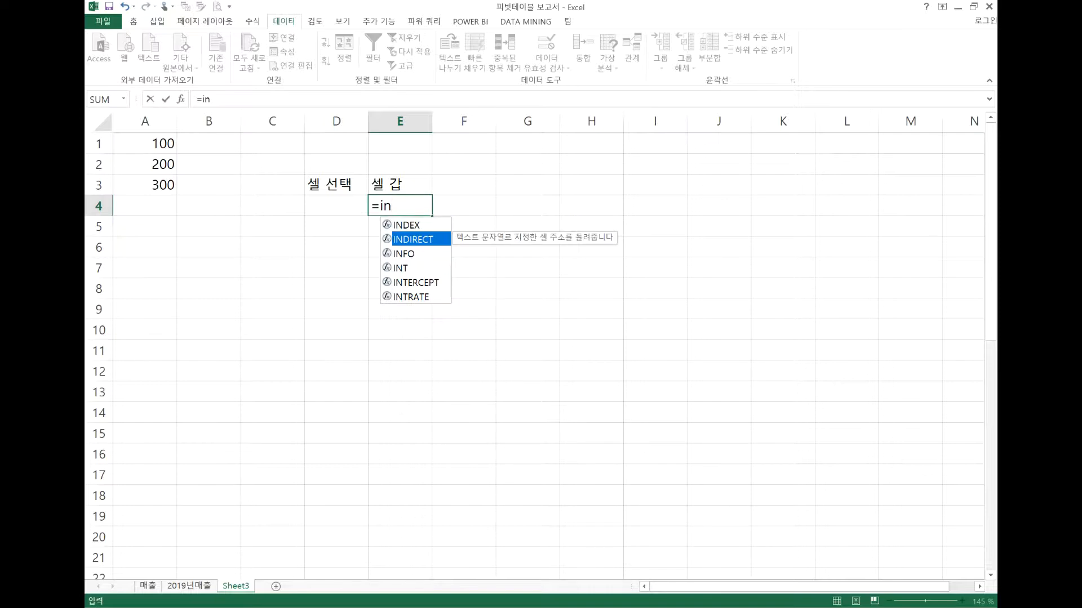
{"action": "key", "text": "Escape"}
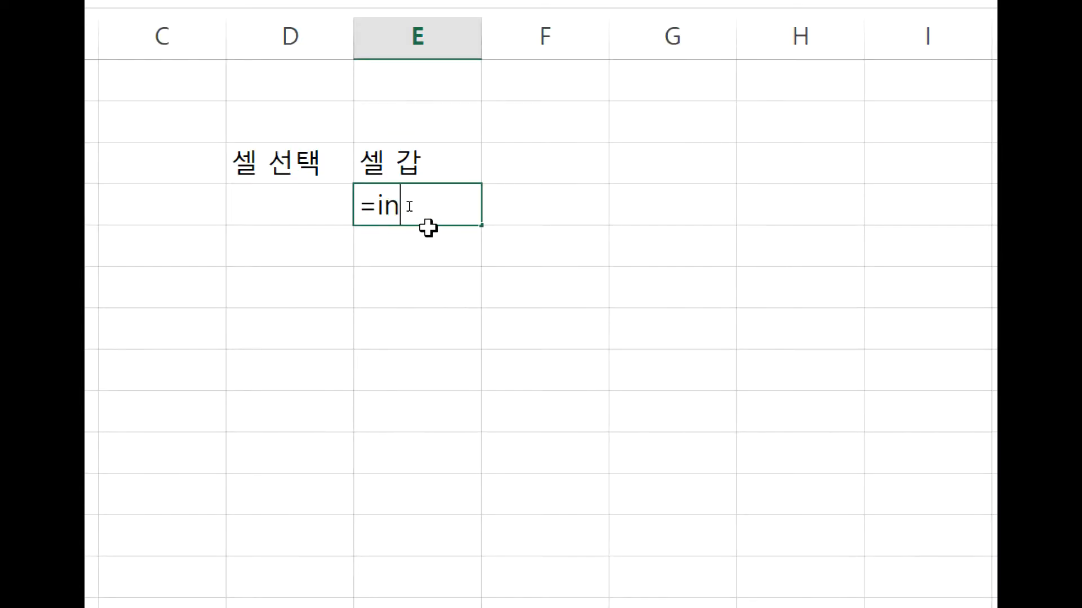
{"action": "key", "text": "BackSpace"}
{"action": "key", "text": "BackSpace"}
{"action": "key", "text": "BackSpace"}
{"action": "type", "text": "indr"}
{"action": "key", "text": "BackSpace"}
{"action": "key", "text": "BackSpace"}
{"action": "key", "text": "BackSpace"}
{"action": "key", "text": "BackSpace"}
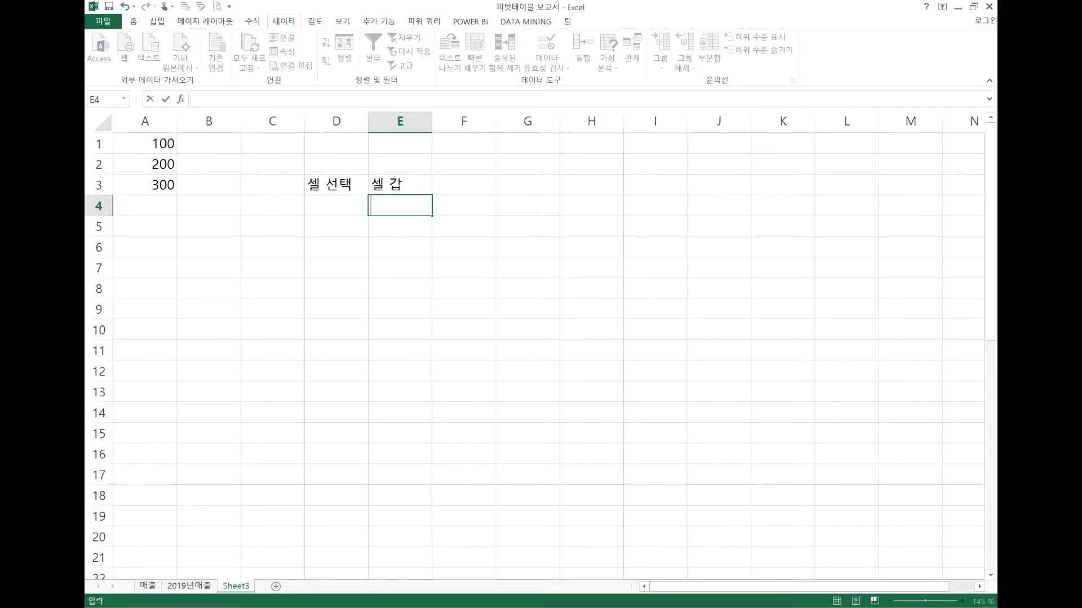
Enter the formula =INDIRECT(D4) in cell E4
{"action": "type", "text": "=in"}
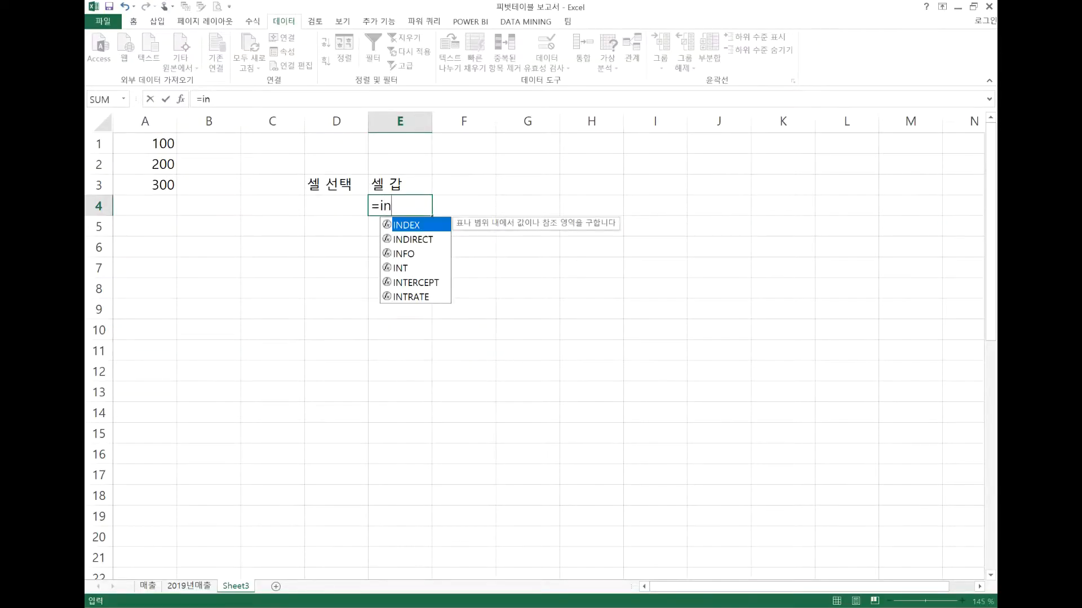
{"action": "left_click", "coordinate": [425, 242]}
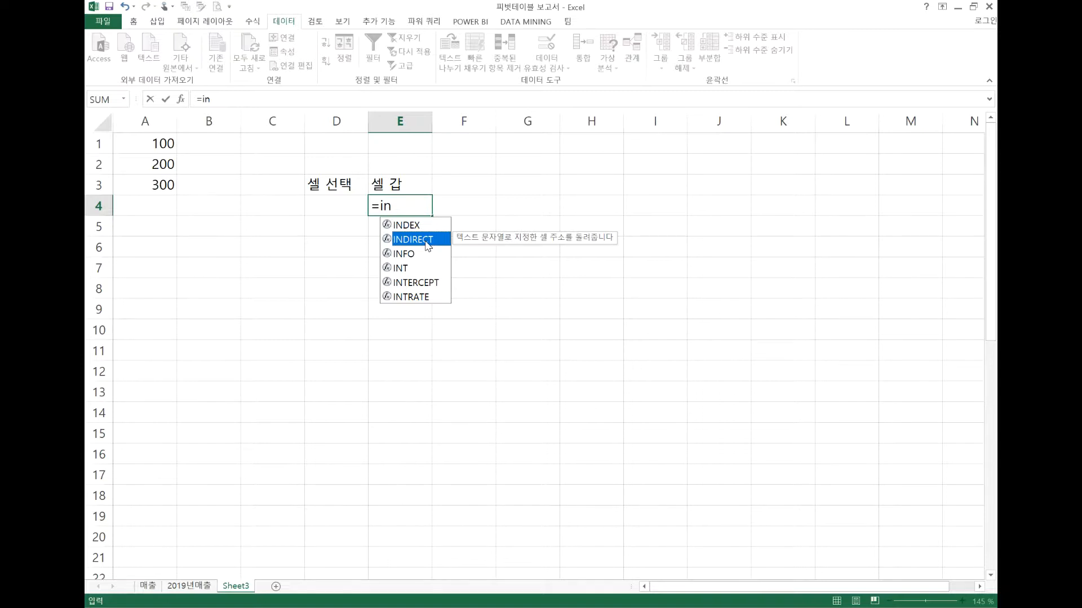
{"action": "double_click", "coordinate": [425, 241]}
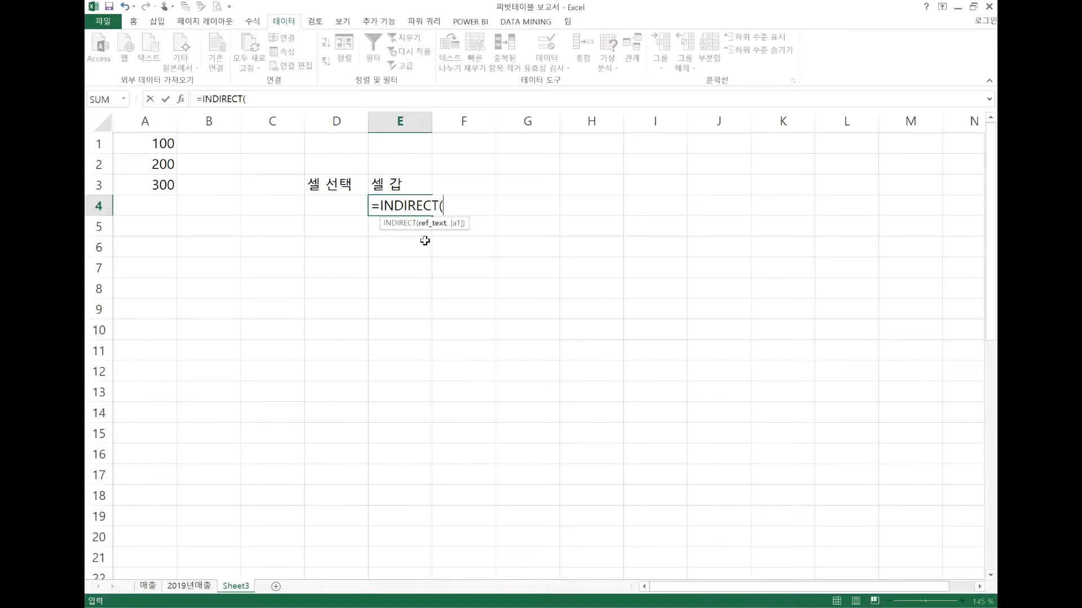
{"action": "left_click", "coordinate": [341, 203]}
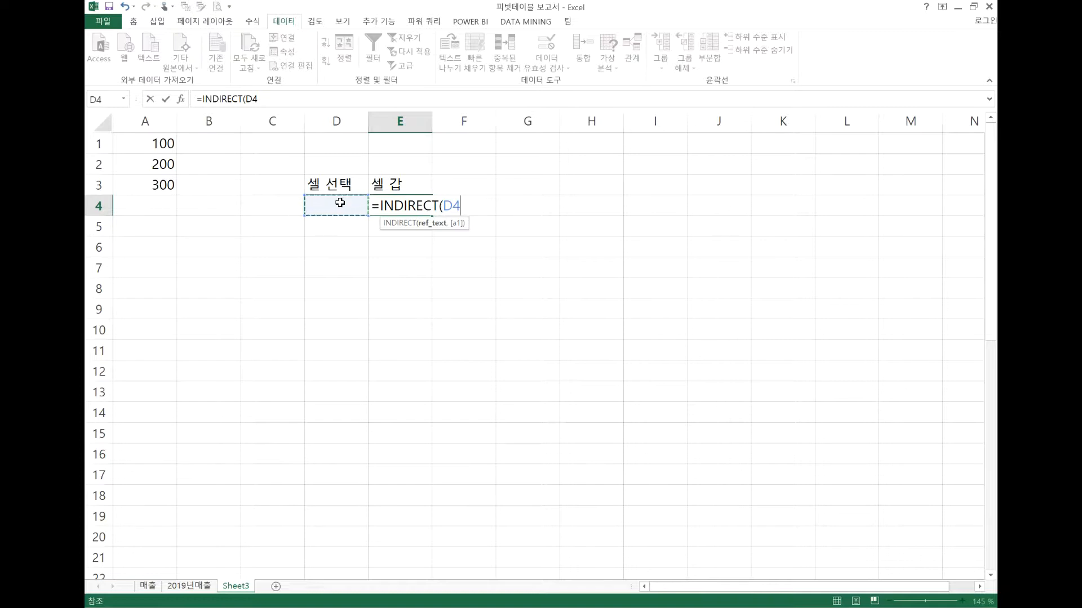
{"action": "type", "text": ")"}
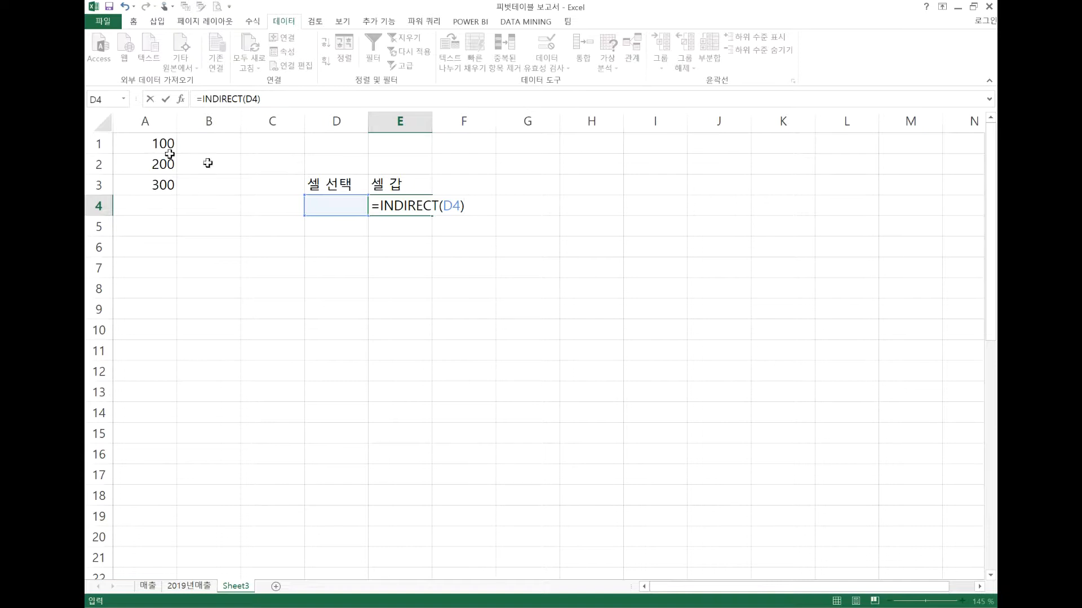
{"action": "key", "text": "Return"}
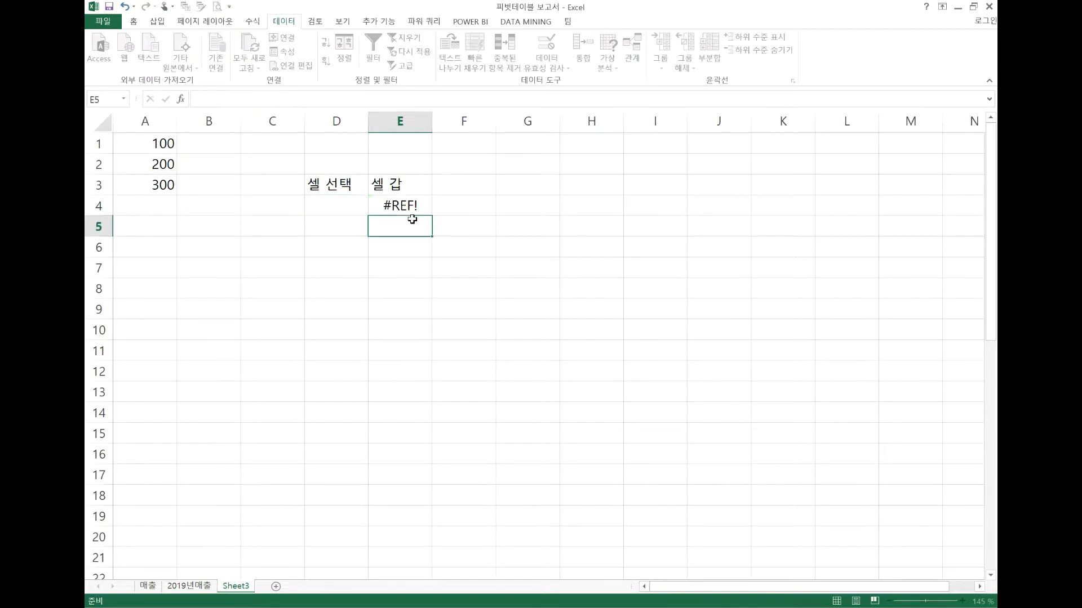
{"action": "left_click", "coordinate": [354, 205]}
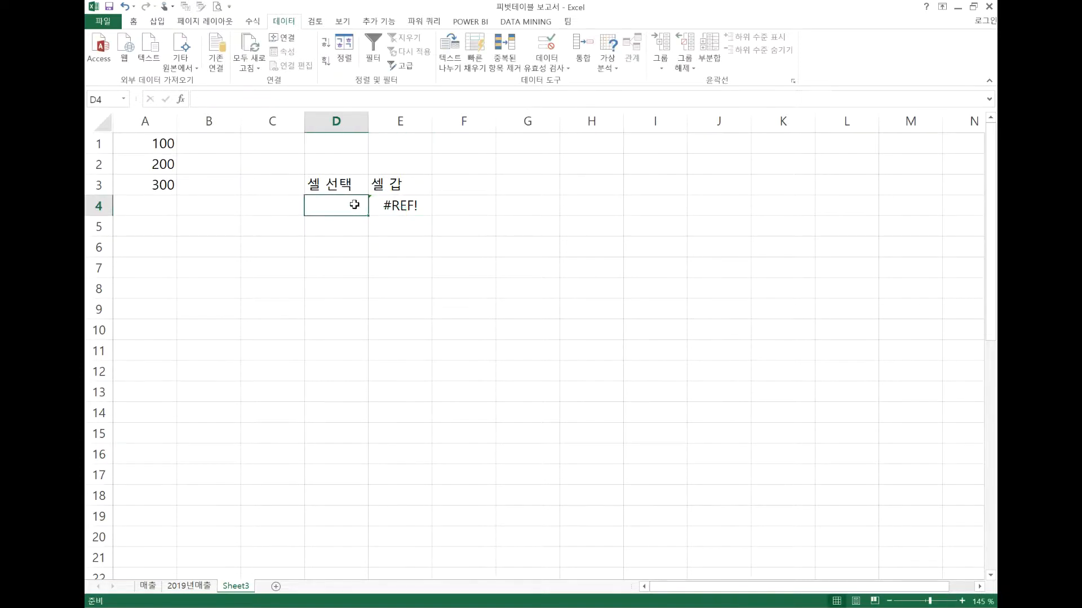
{"action": "left_click", "coordinate": [413, 204]}
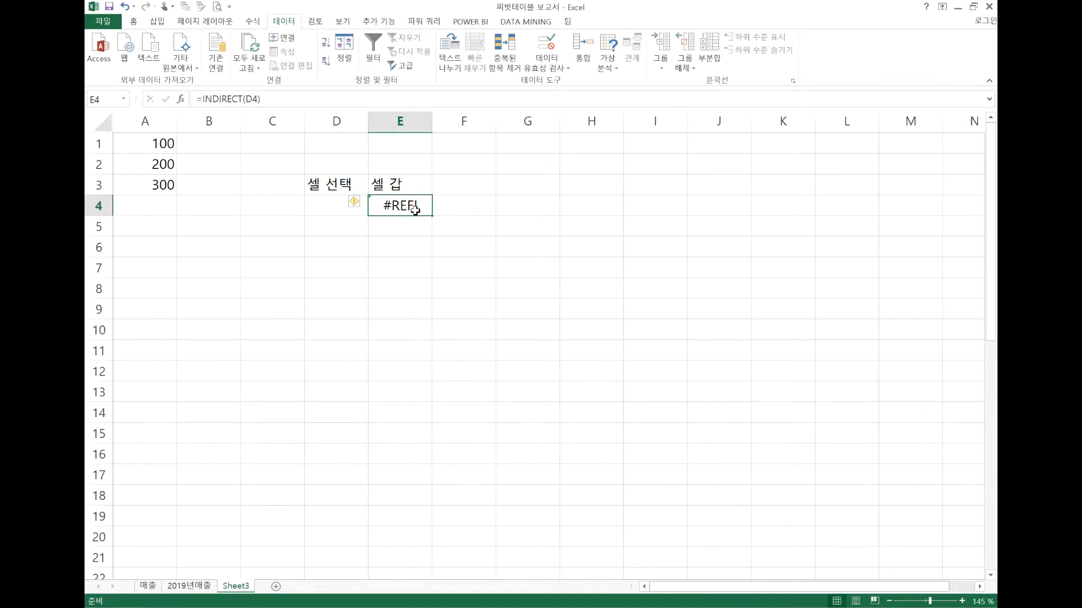
Add data validation to cell D4 that allows a list (목록) with the source a1,a2,a3
{"action": "left_click", "coordinate": [329, 206]}
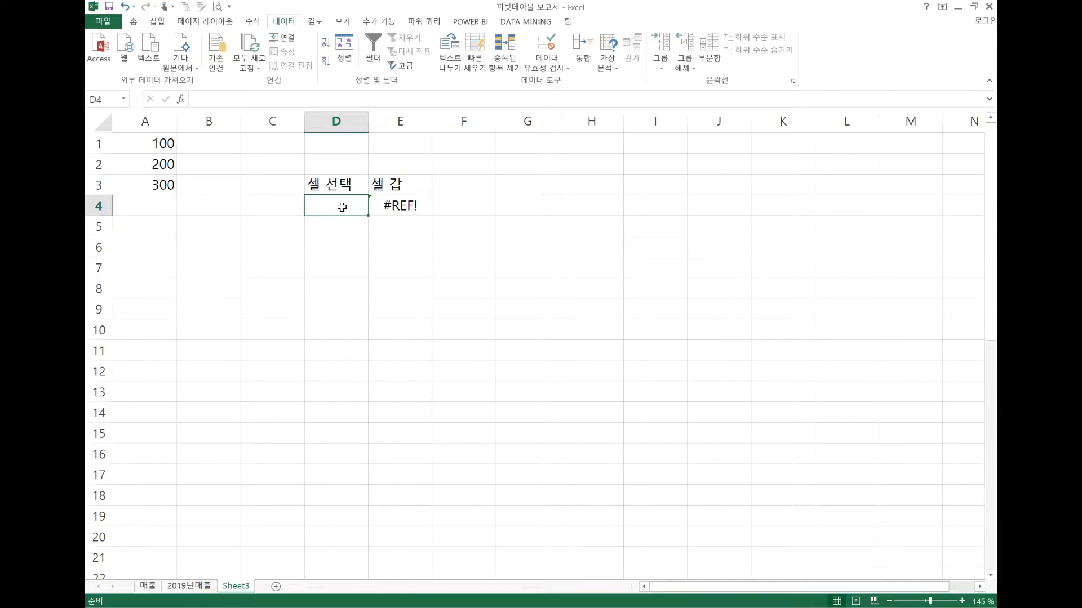
{"action": "left_click", "coordinate": [545, 49]}
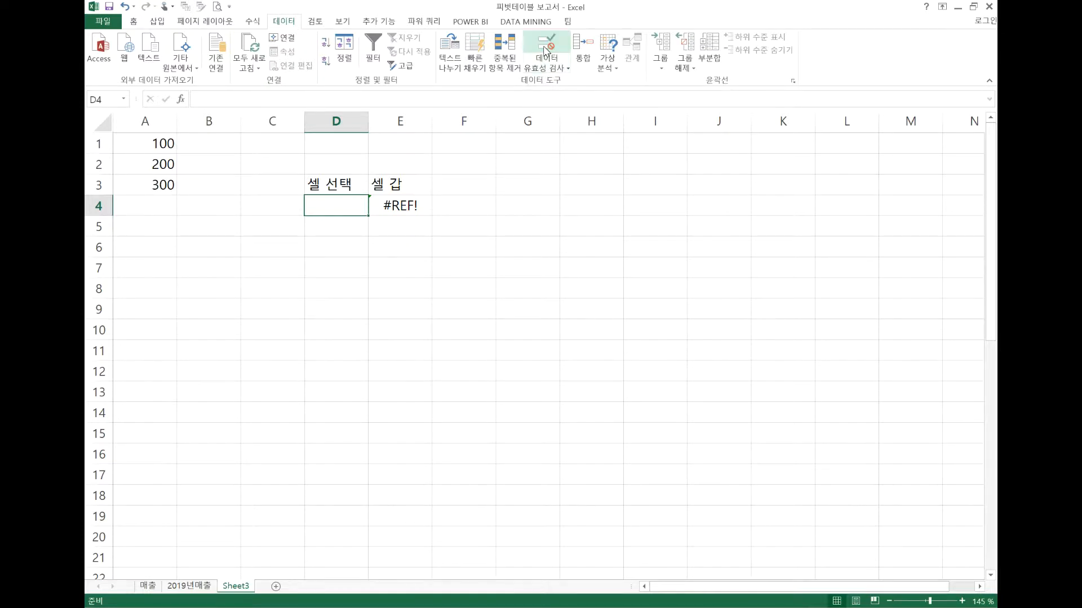
{"action": "left_click", "coordinate": [449, 256]}
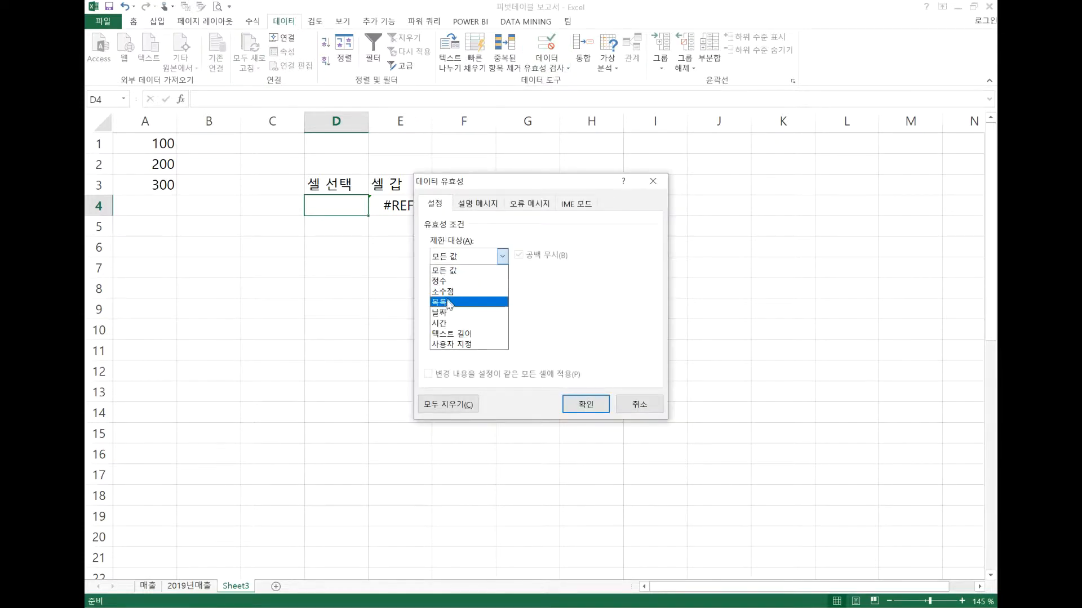
{"action": "left_click", "coordinate": [449, 303]}
{"action": "left_click", "coordinate": [459, 320]}
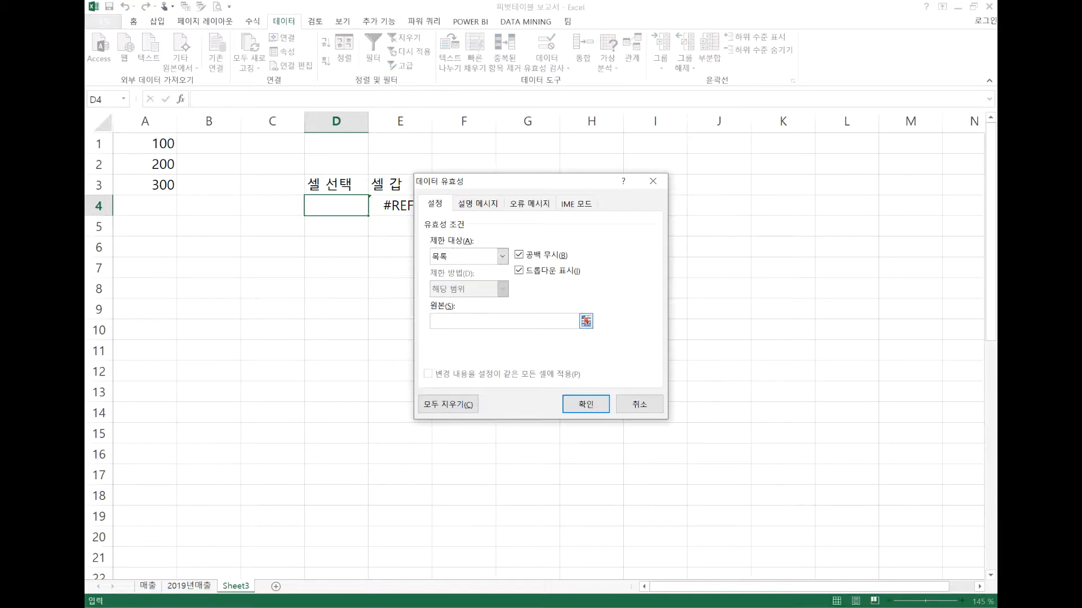
{"action": "type", "text": "a1,a2,a3"}
{"action": "left_click", "coordinate": [586, 404]}
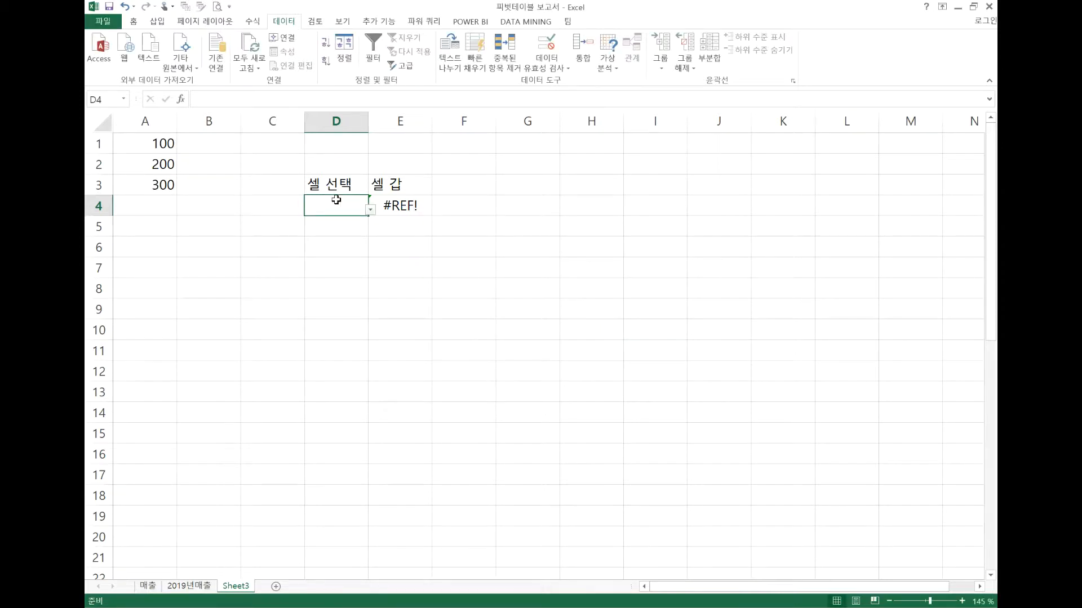
Choose a1 from the drop-down list in D4 and compare the result in E4 with cell A1
{"action": "left_click", "coordinate": [371, 210]}
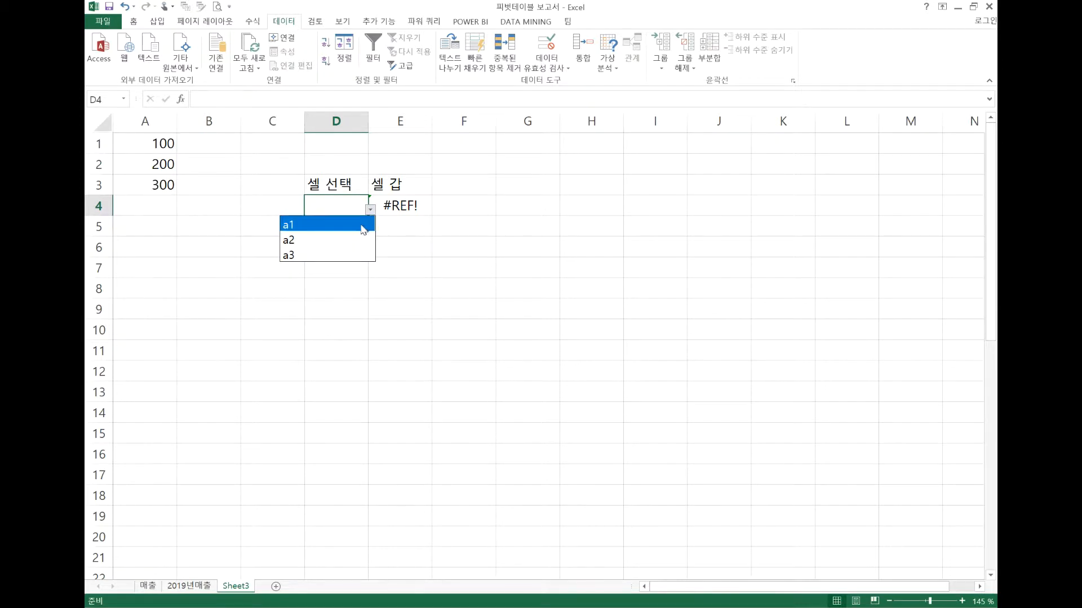
{"action": "left_click", "coordinate": [360, 225]}
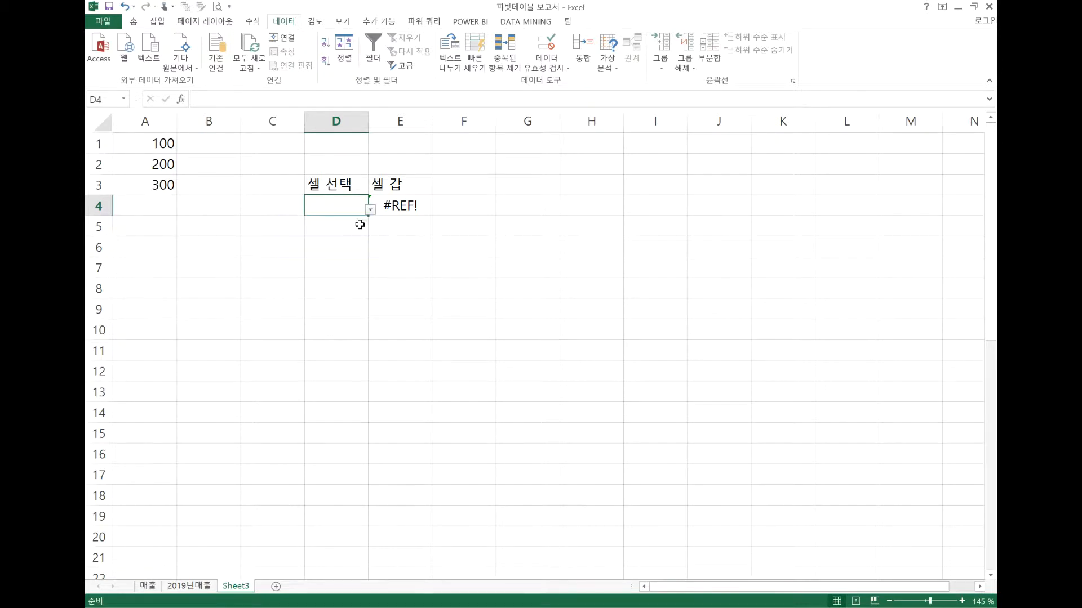
{"action": "left_click", "coordinate": [399, 208]}
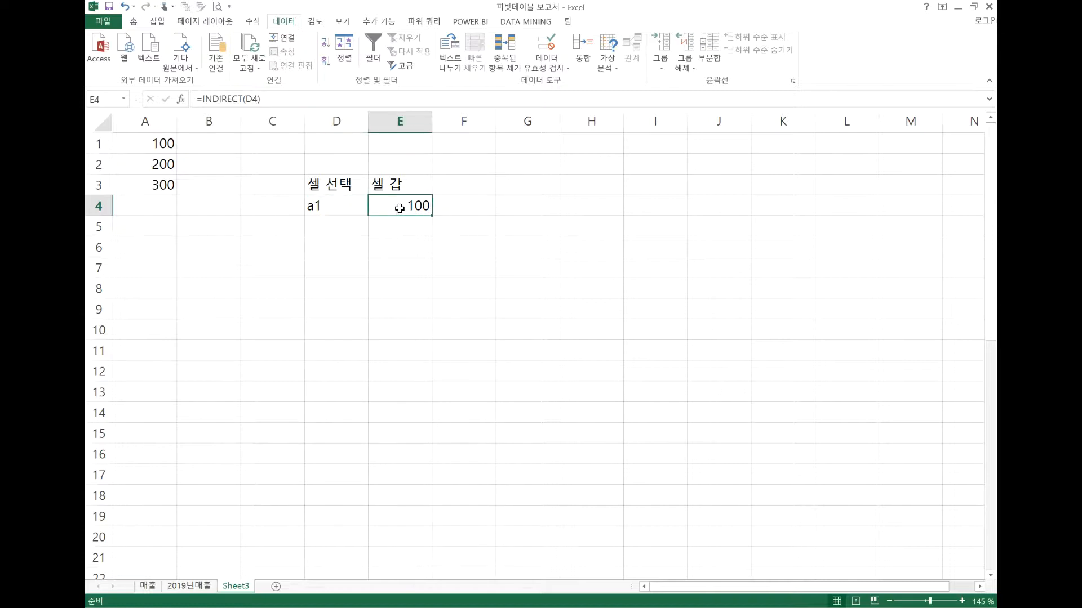
{"action": "left_click", "coordinate": [358, 205]}
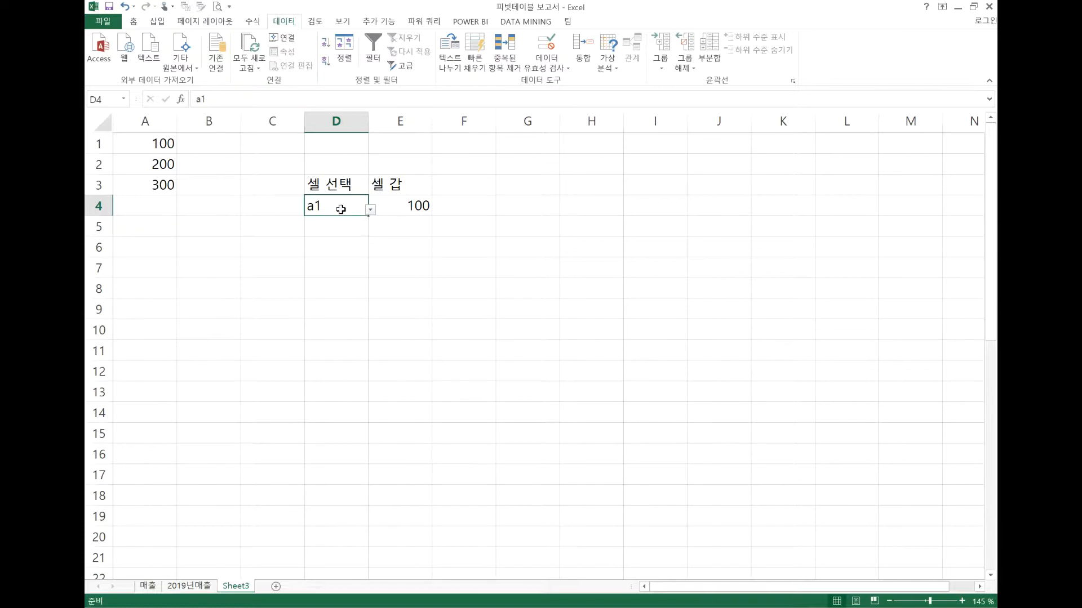
{"action": "left_click", "coordinate": [162, 145]}
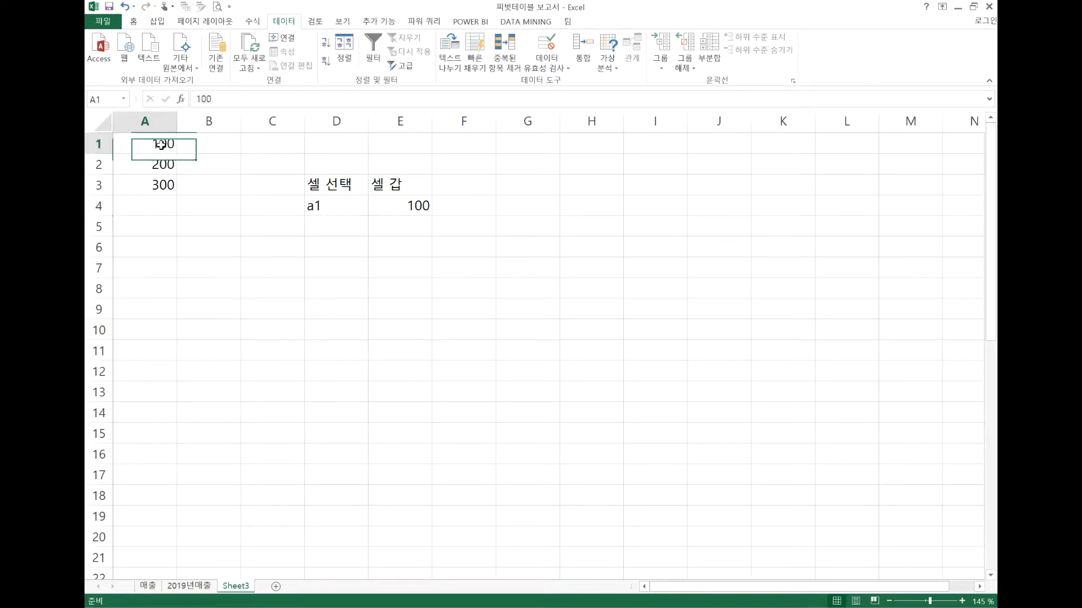
Choose a2 and then a3 from the drop-down list in D4, checking the result and formula in E4
{"action": "left_click", "coordinate": [345, 204]}
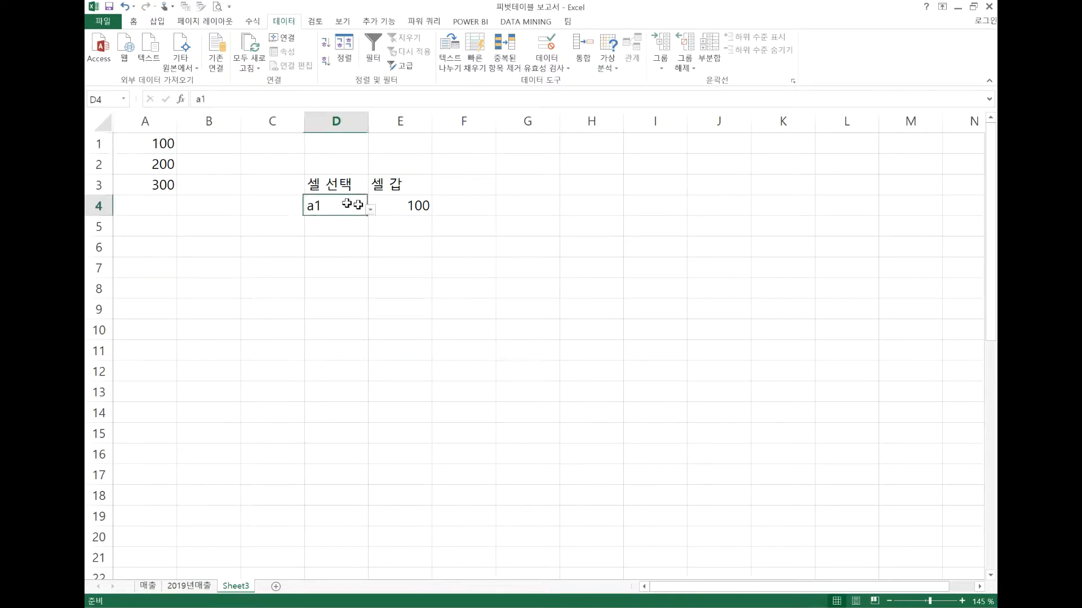
{"action": "left_click", "coordinate": [370, 212]}
{"action": "left_click", "coordinate": [353, 240]}
{"action": "left_click", "coordinate": [372, 211]}
{"action": "left_click", "coordinate": [353, 255]}
{"action": "left_click", "coordinate": [447, 261]}
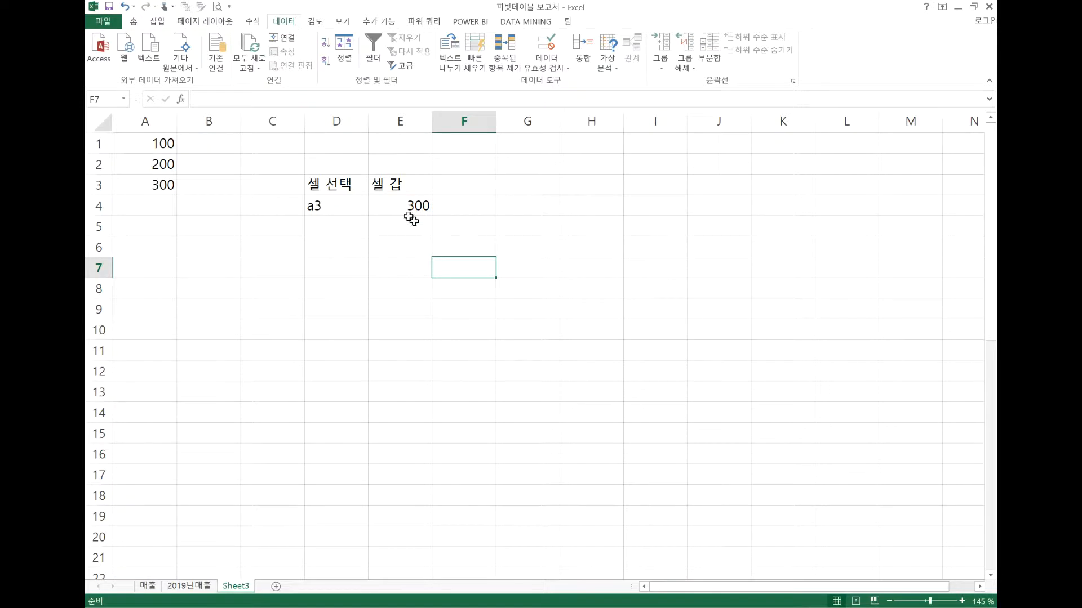
{"action": "left_click", "coordinate": [355, 204]}
{"action": "left_click", "coordinate": [384, 206]}
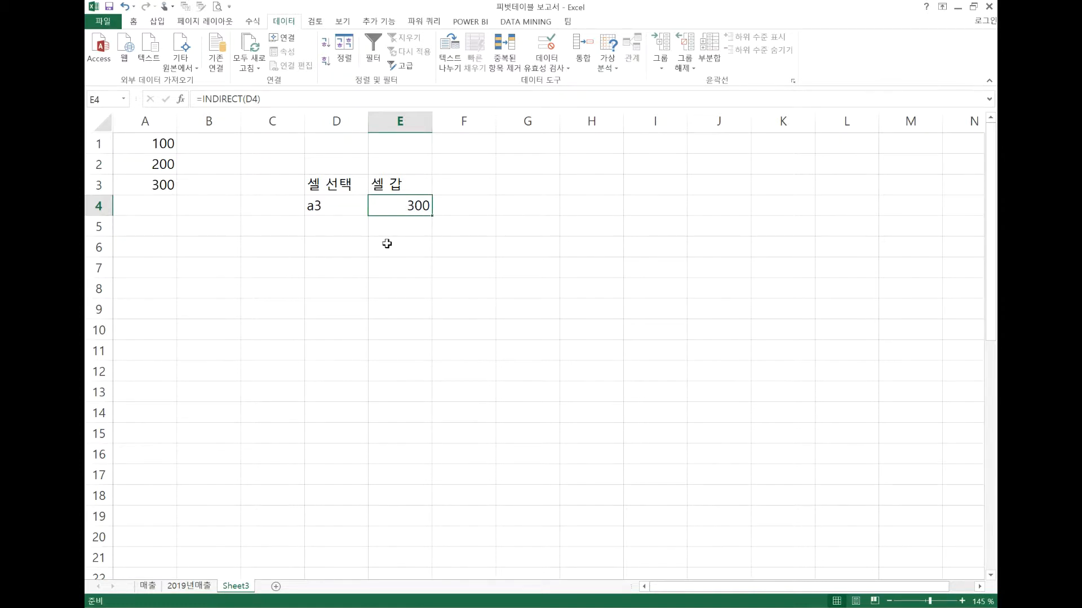
Write the syntax note "indirect( 주소값 )" in cell E7
{"action": "left_click", "coordinate": [390, 268]}
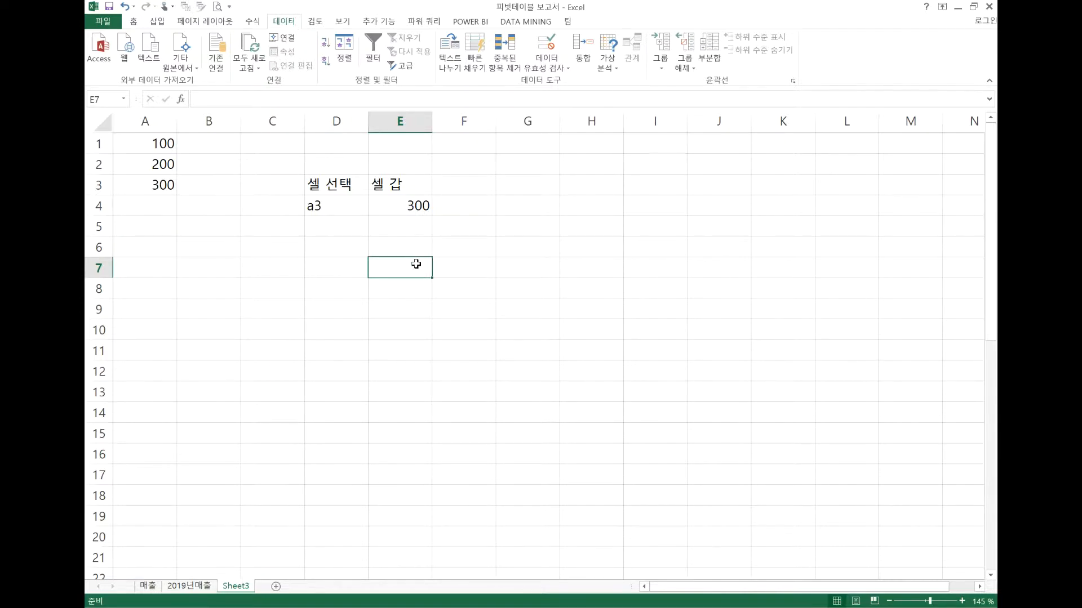
{"action": "type", "text": "in"}
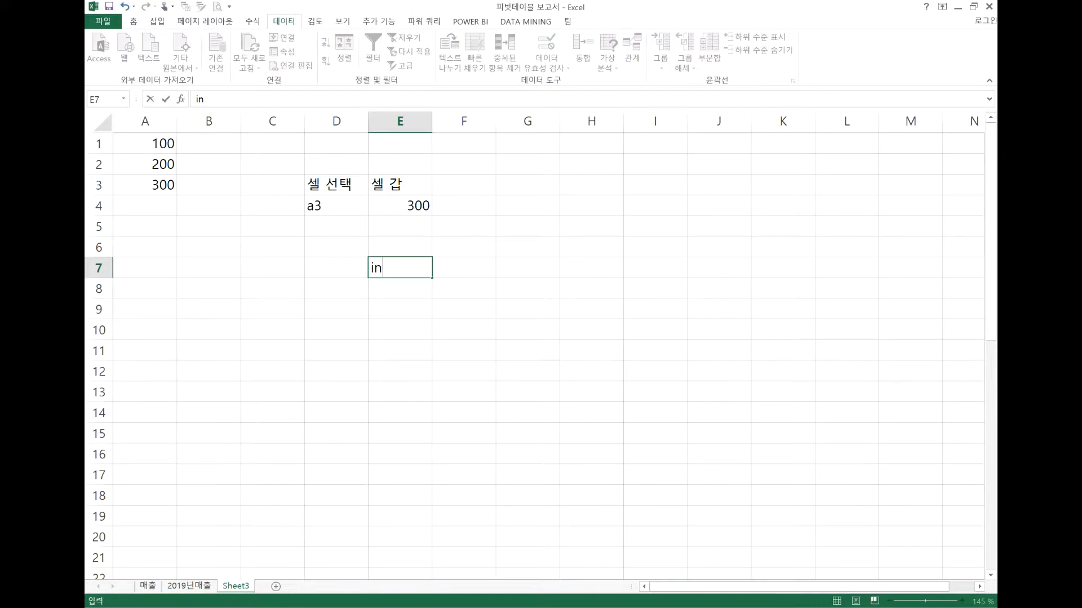
{"action": "type", "text": "dire"}
{"action": "type", "text": "ct("}
{"action": "type", "text": " wnt"}
{"action": "key", "text": "BackSpace"}
{"action": "key", "text": "BackSpace"}
{"action": "key", "text": "BackSpace"}
{"action": "key", "text": "Hangul"}
{"action": "type", "text": "주소값 "}
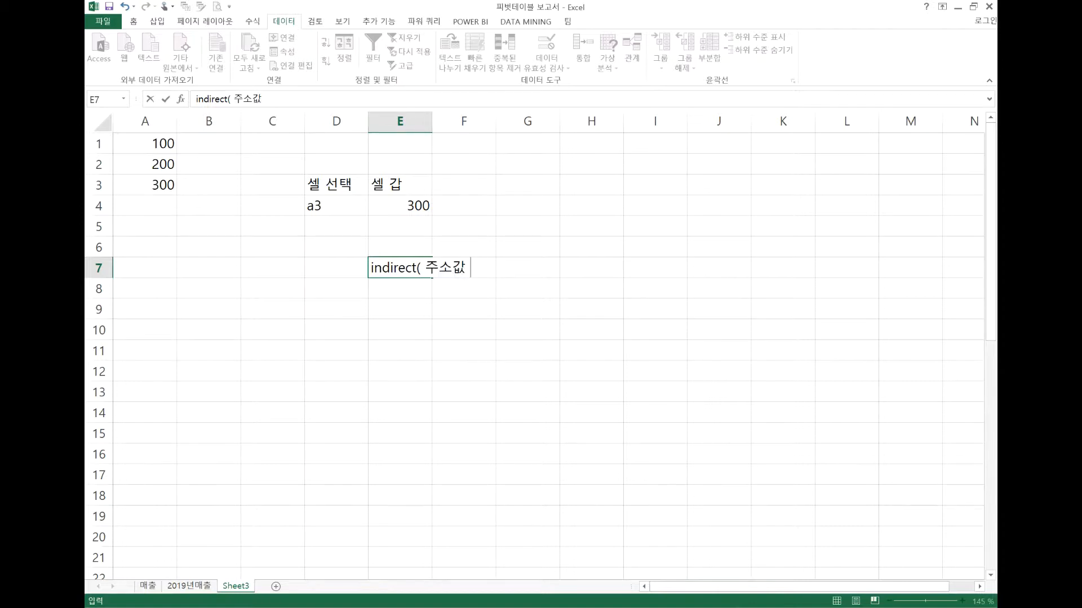
{"action": "type", "text": ")"}
Highlight the 주소값 argument in the E7 note, and clear the note from E7:F7
{"action": "left_click", "coordinate": [449, 266]}
{"action": "left_click_drag", "start_coordinate": [426, 268], "coordinate": [466, 267]}
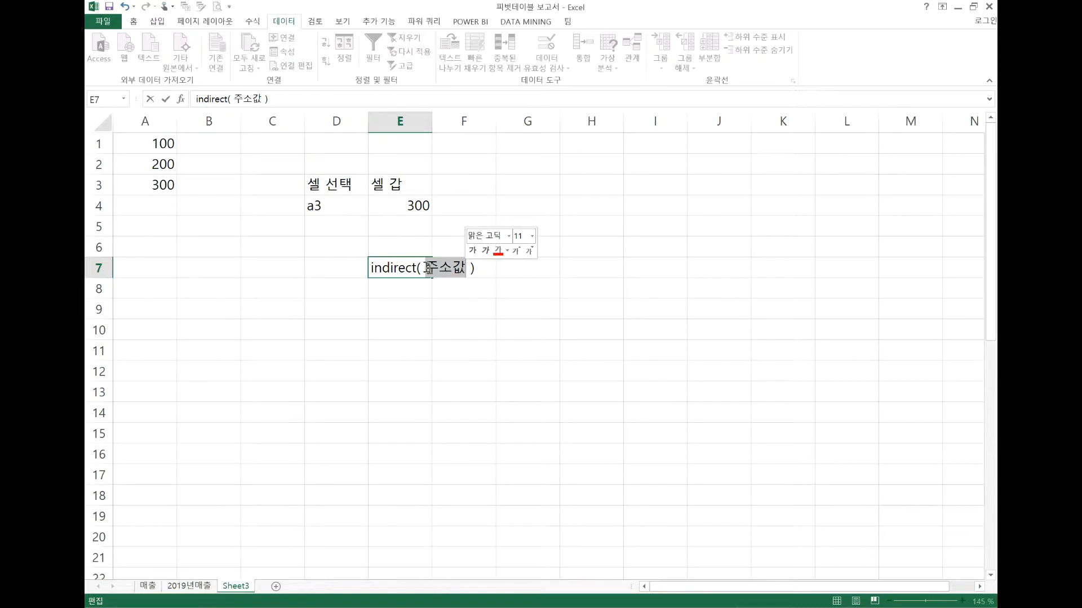
{"action": "left_click", "coordinate": [442, 270]}
{"action": "left_click_drag", "start_coordinate": [426, 267], "coordinate": [462, 267]}
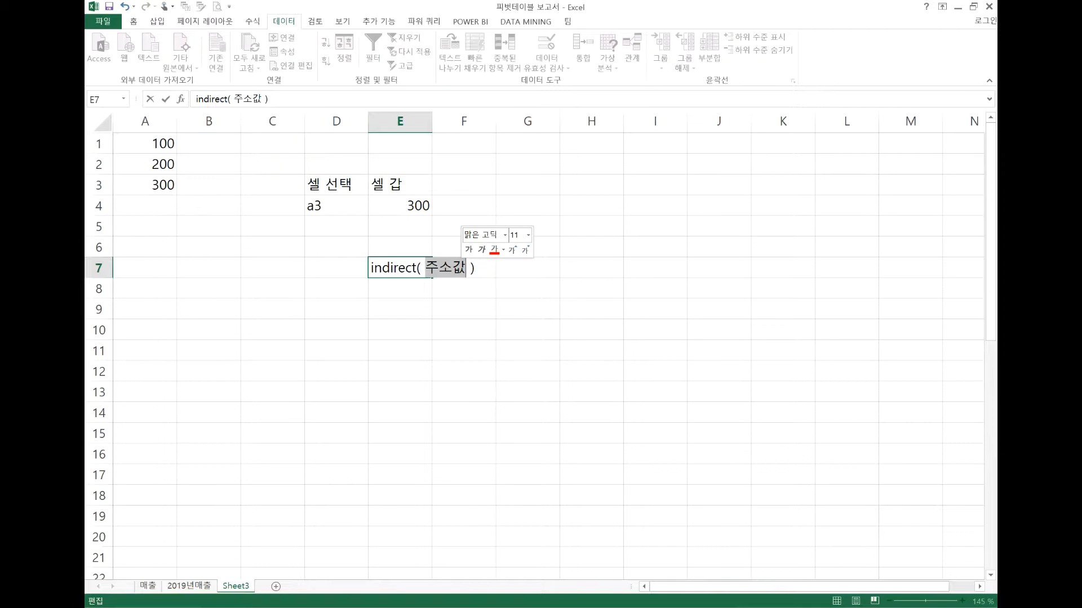
{"action": "left_click", "coordinate": [416, 284]}
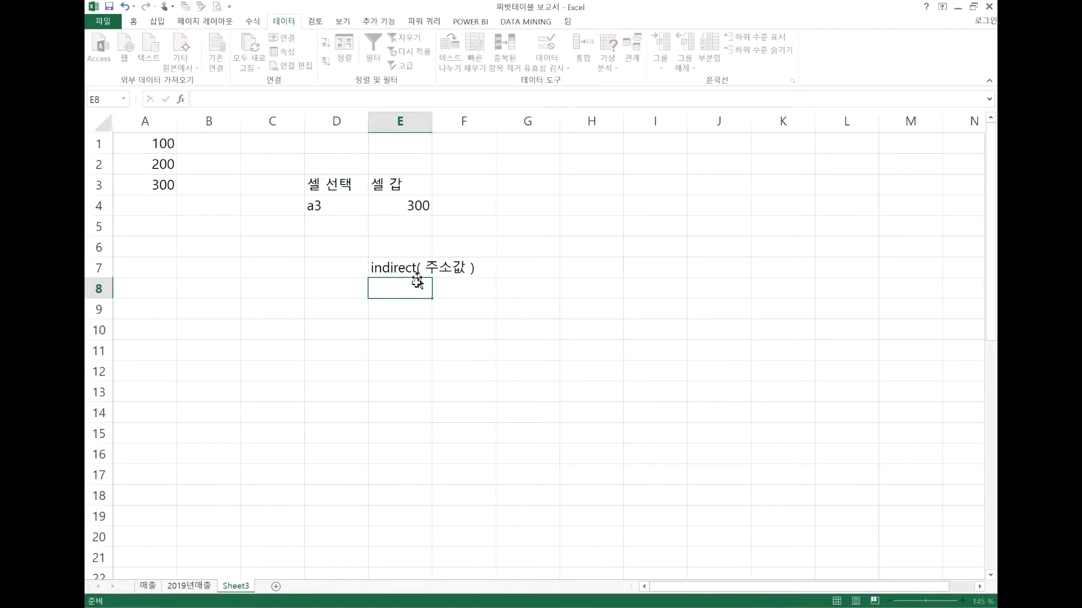
{"action": "left_click_drag", "start_coordinate": [391, 265], "coordinate": [473, 278]}
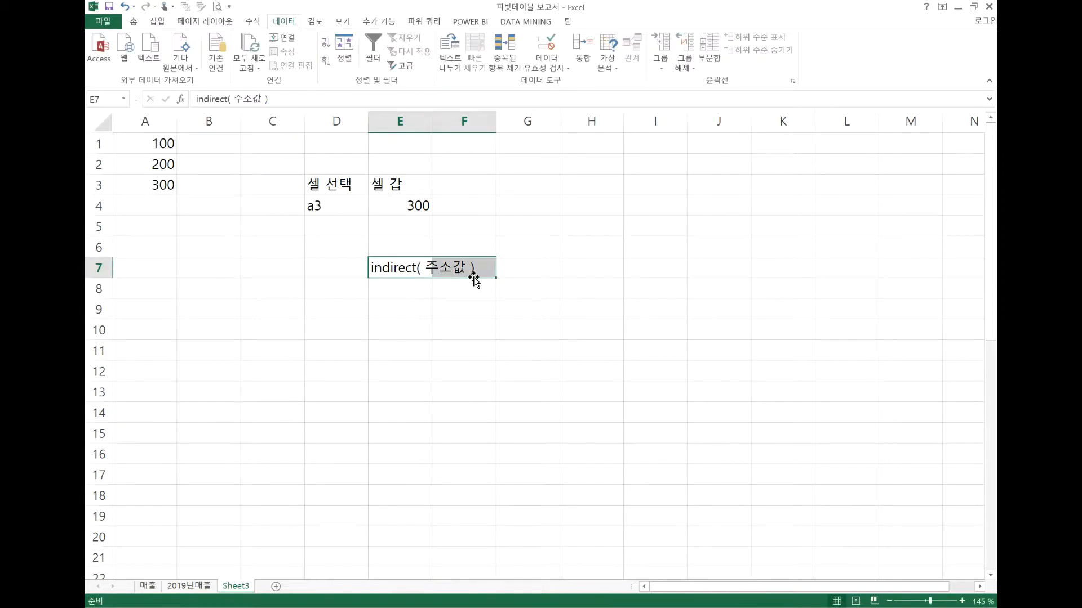
{"action": "key", "text": "Delete"}
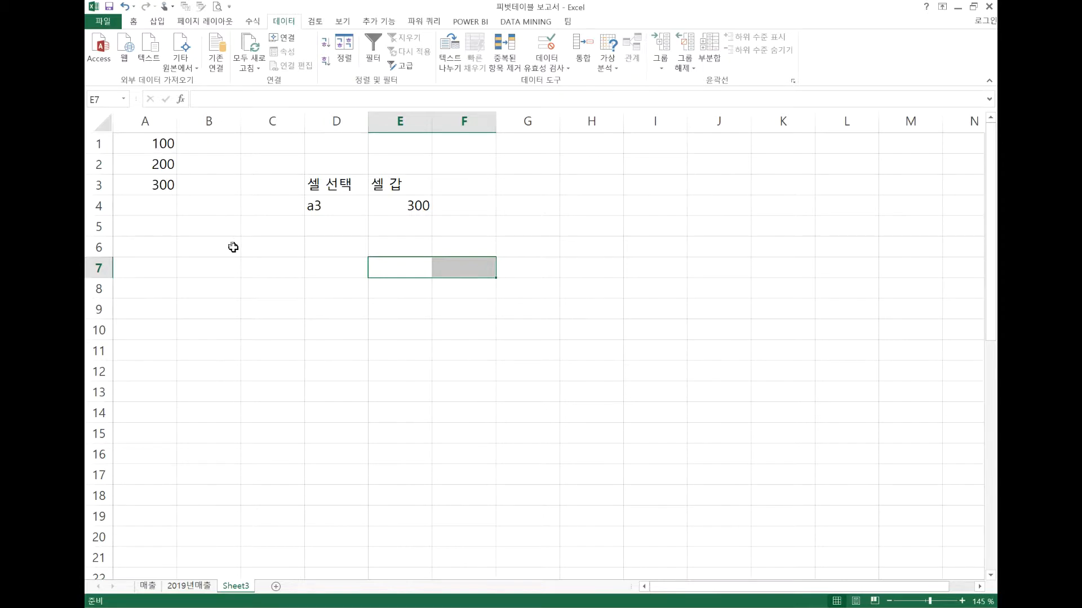
Delete sheet row 43, which holds the HR entry of the department table
{"action": "scroll", "coordinate": [239, 263], "scroll_direction": "down", "scroll_amount": 11}
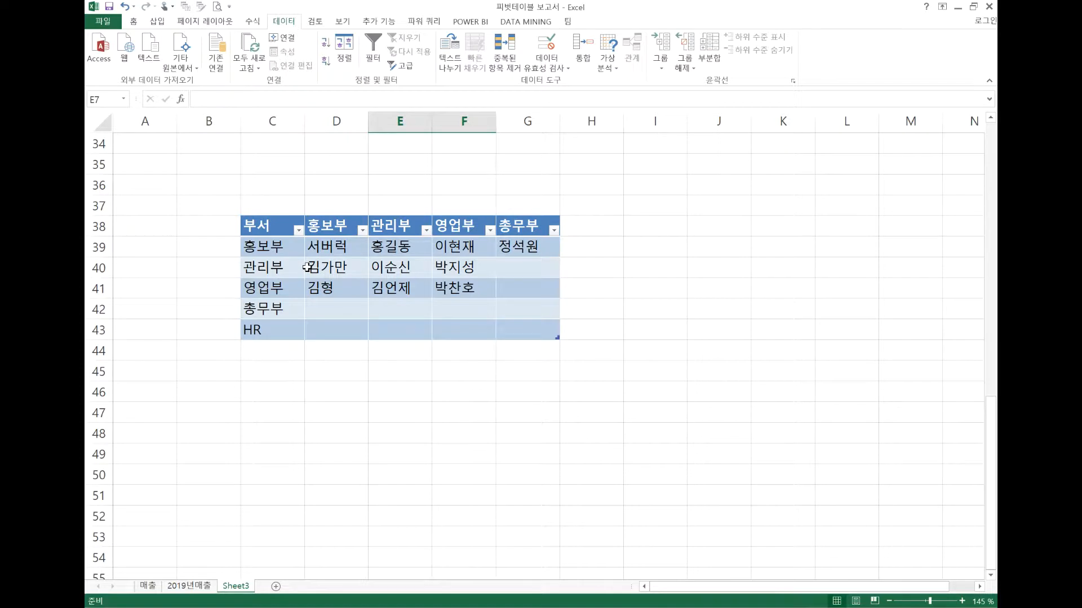
{"action": "left_click_drag", "start_coordinate": [285, 225], "coordinate": [532, 310]}
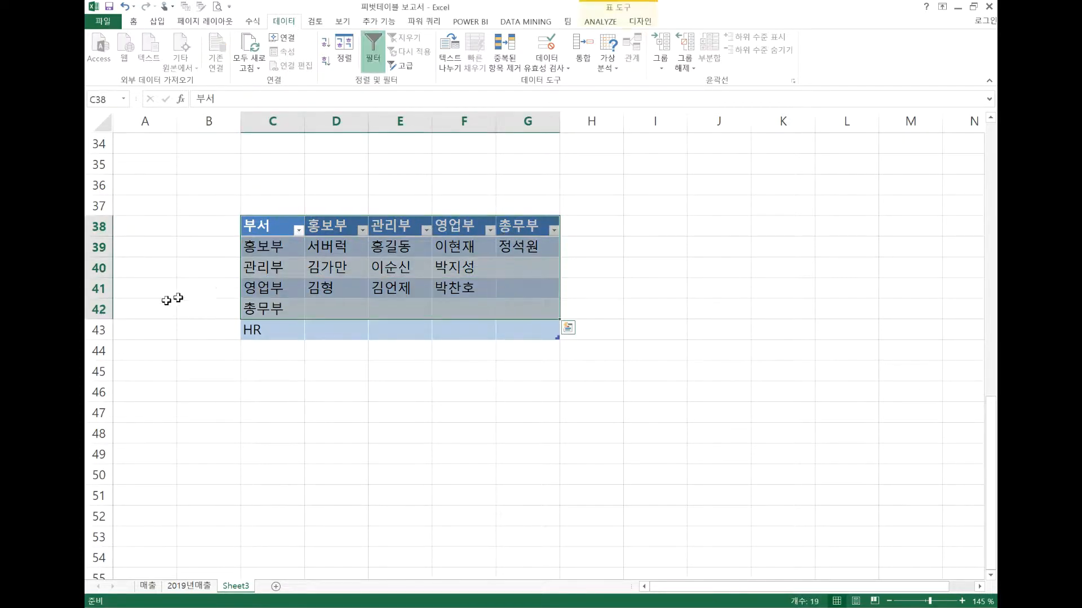
{"action": "left_click", "coordinate": [97, 330]}
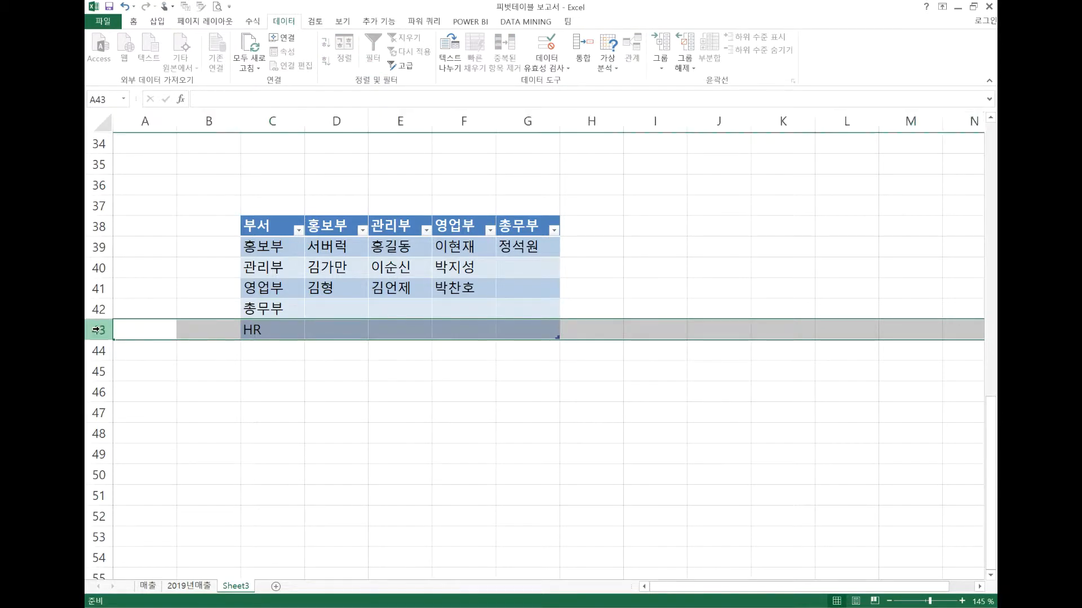
{"action": "key", "text": "ctrl+minus"}
Set the table name of the department table to 부서
{"action": "left_click", "coordinate": [320, 288]}
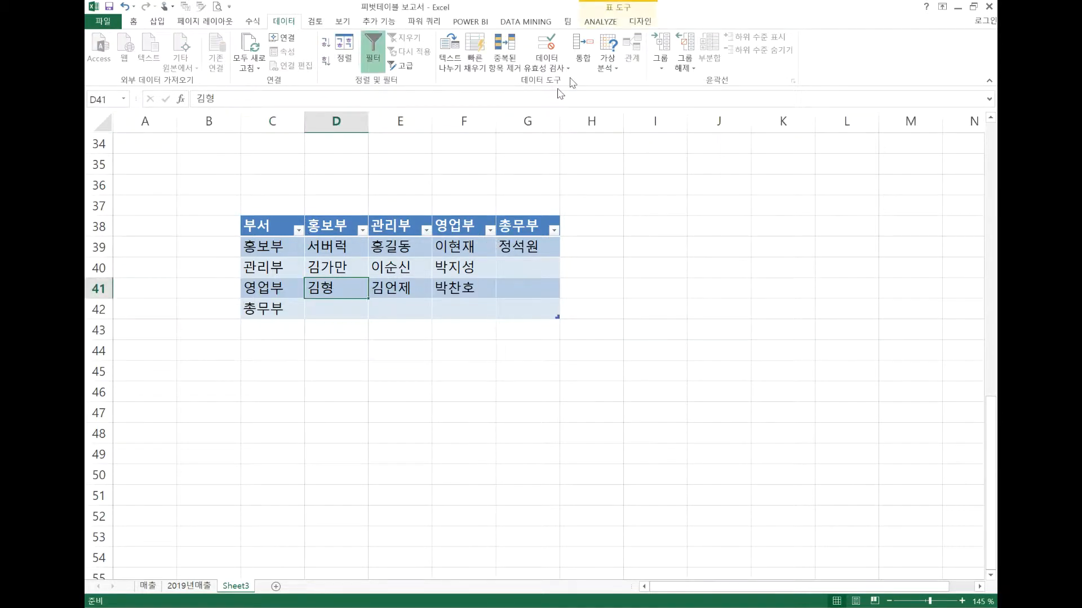
{"action": "left_click", "coordinate": [641, 22]}
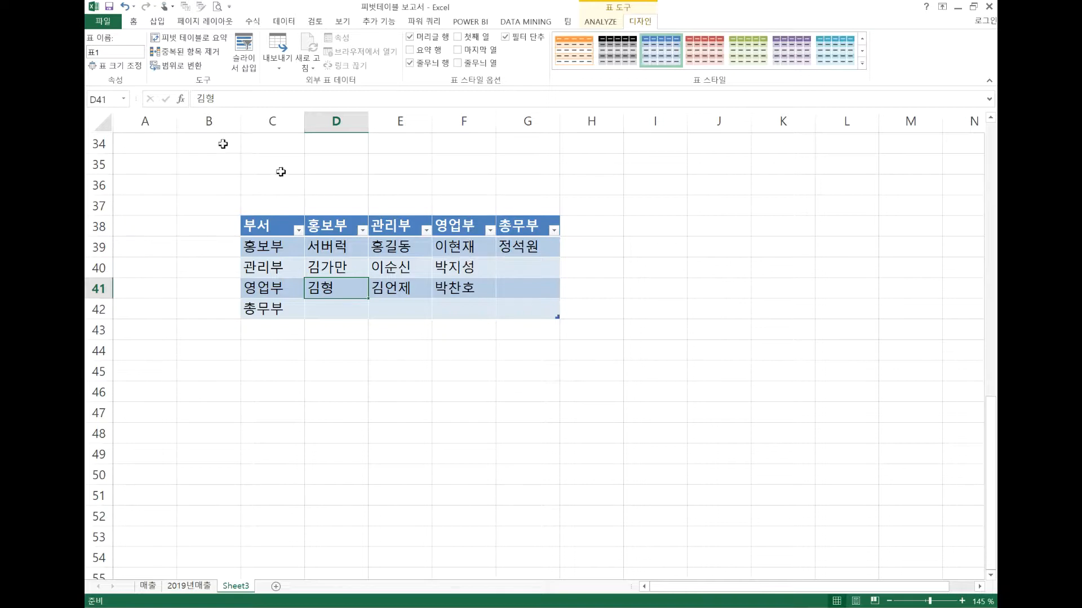
{"action": "left_click", "coordinate": [113, 51]}
{"action": "type", "text": "부서"}
Examine the extent of the department table and each of its columns: 부서, 홍보부, 관리부, 영업부 and 총무부
{"action": "left_click_drag", "start_coordinate": [279, 226], "coordinate": [403, 226]}
{"action": "left_click_drag", "start_coordinate": [469, 228], "coordinate": [555, 307]}
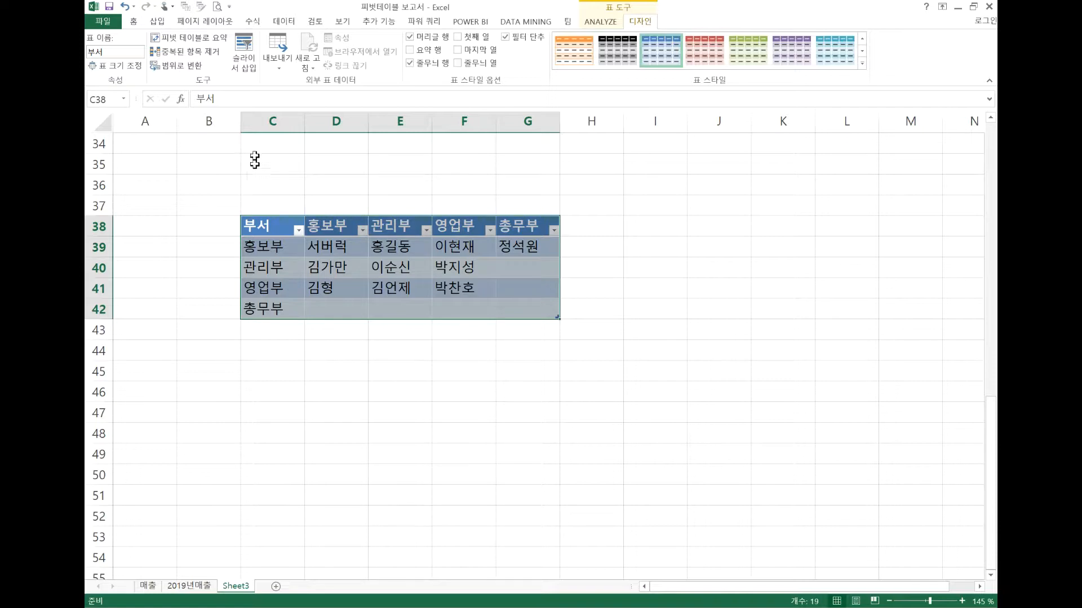
{"action": "left_click", "coordinate": [271, 123]}
{"action": "left_click_drag", "start_coordinate": [263, 227], "coordinate": [282, 302]}
{"action": "left_click", "coordinate": [333, 227]}
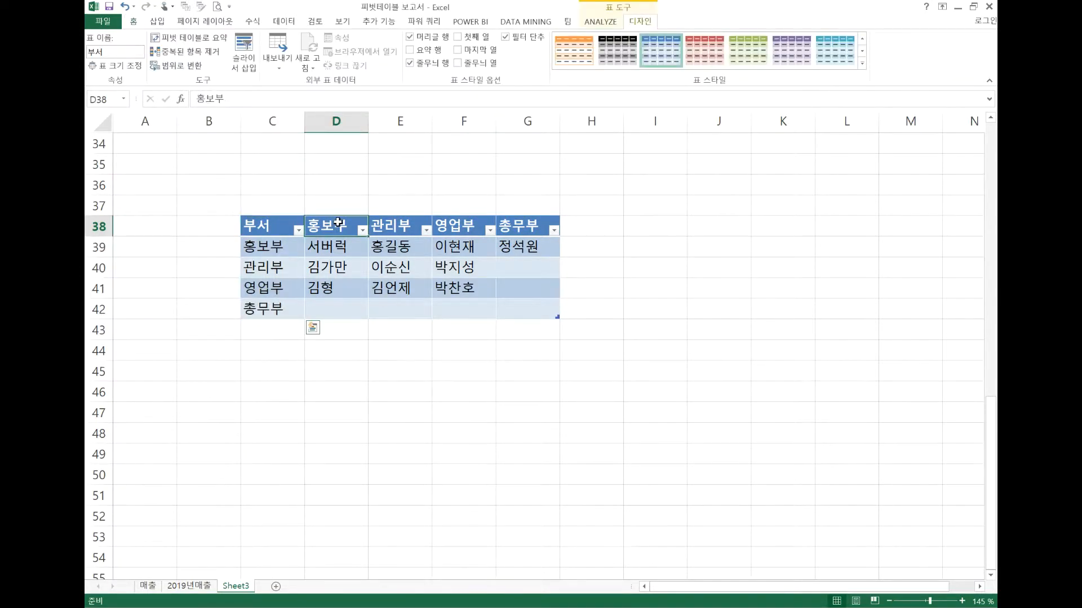
{"action": "left_click_drag", "start_coordinate": [342, 240], "coordinate": [350, 301]}
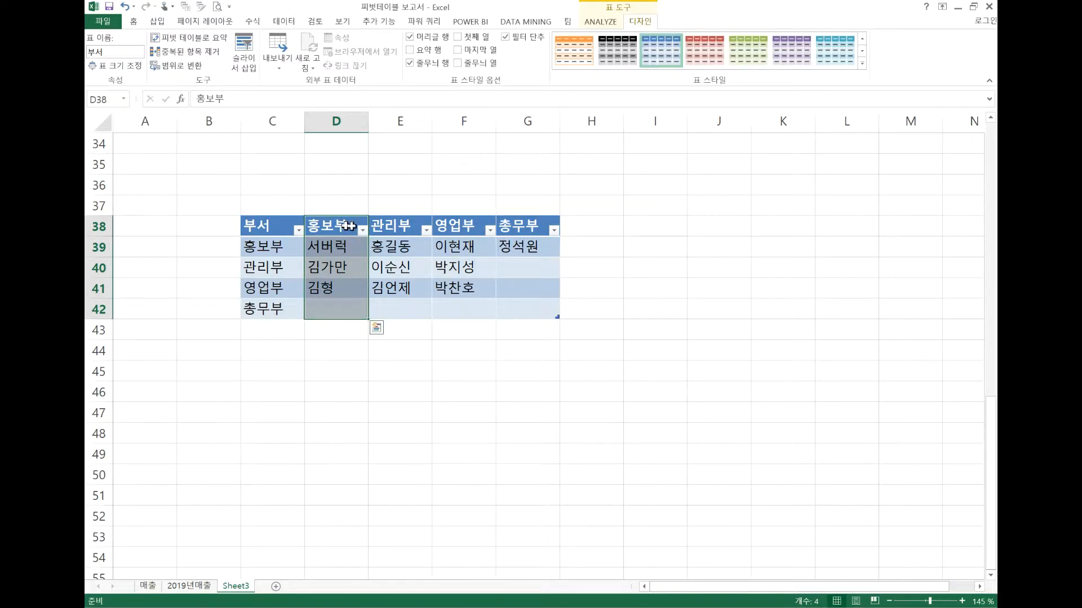
{"action": "double_click", "coordinate": [410, 228]}
{"action": "left_click", "coordinate": [461, 228]}
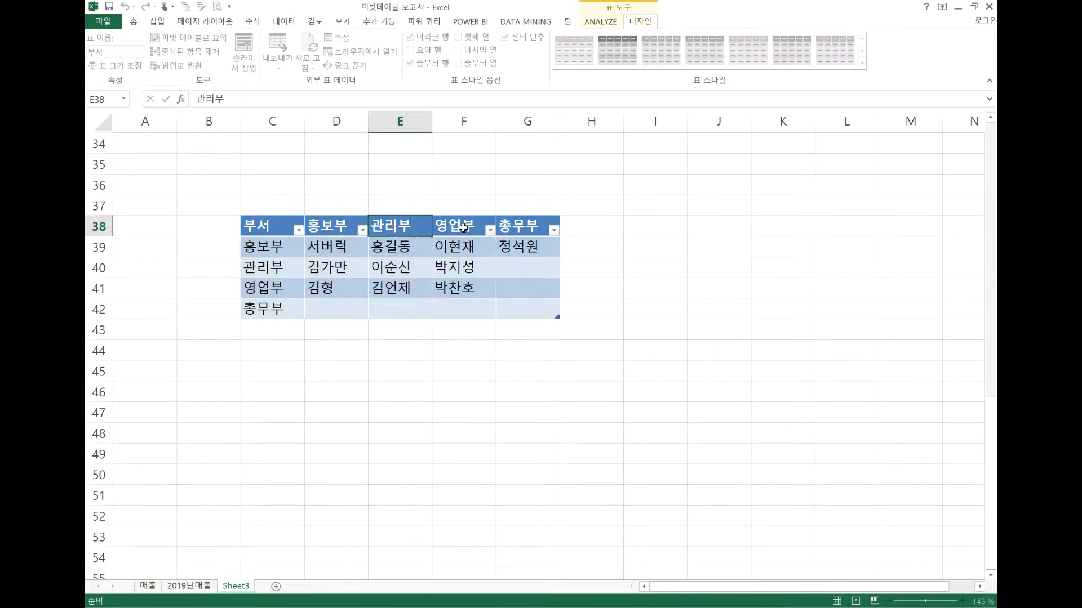
{"action": "left_click_drag", "start_coordinate": [458, 248], "coordinate": [469, 307]}
{"action": "left_click_drag", "start_coordinate": [532, 226], "coordinate": [537, 308]}
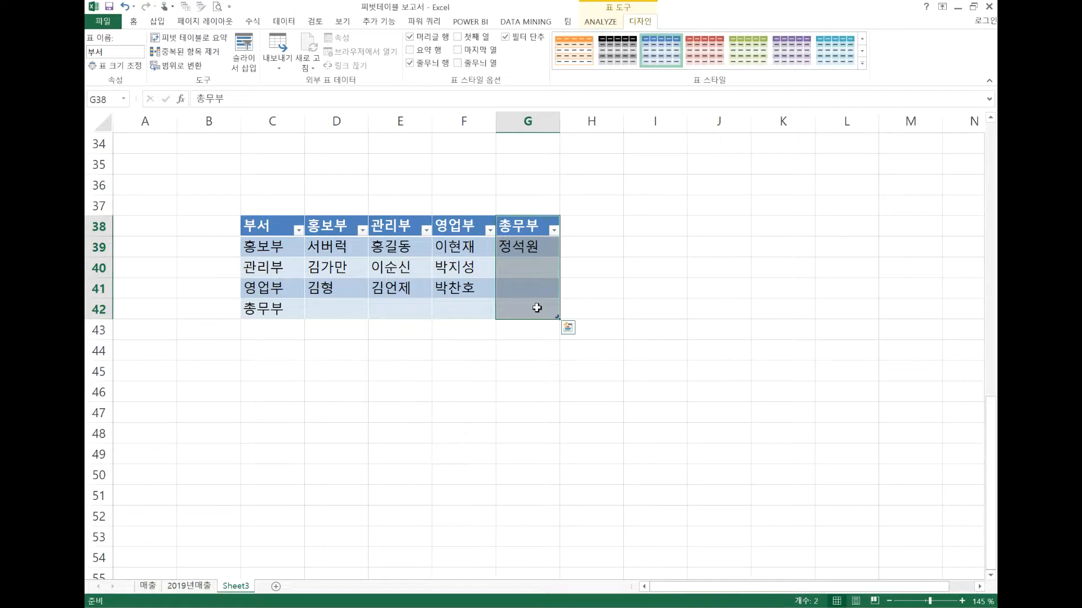
{"action": "left_click", "coordinate": [464, 350]}
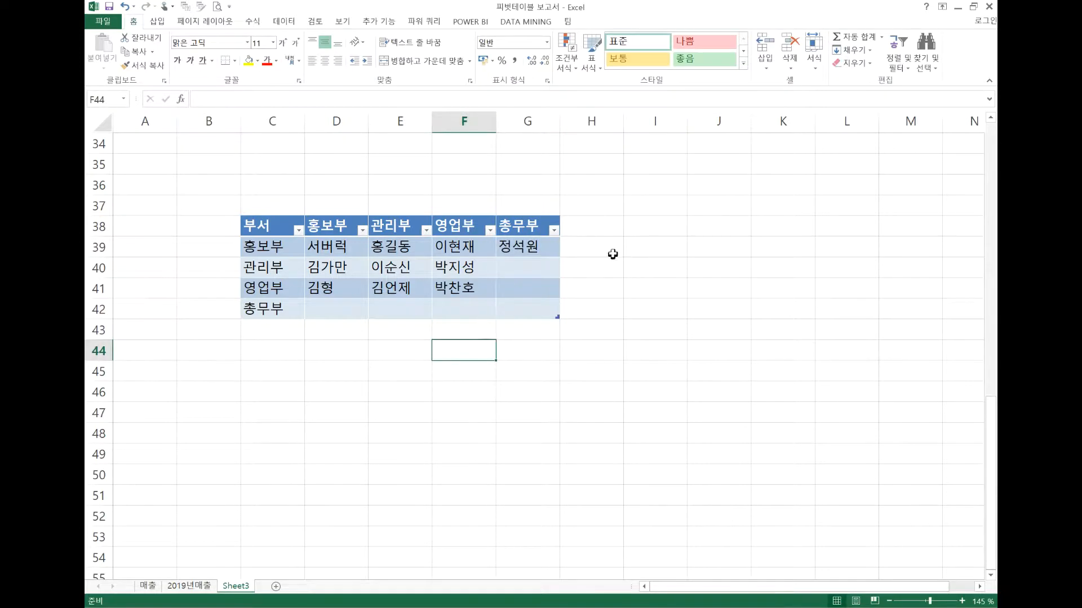
{"action": "left_click_drag", "start_coordinate": [280, 247], "coordinate": [278, 310]}
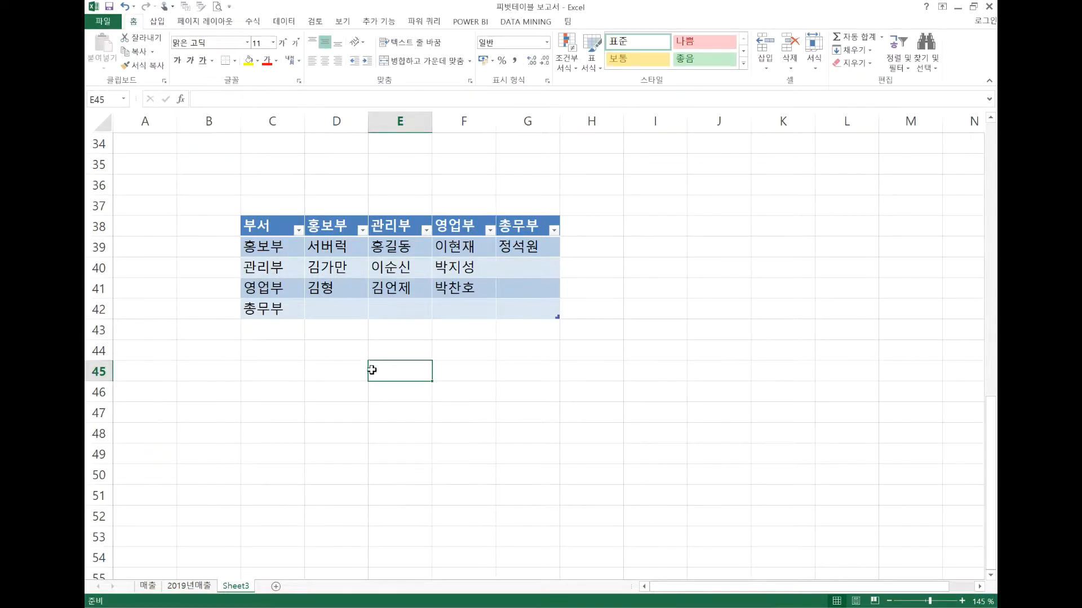
Enter the example reference 부서[부서] in cell E45, and clear it together with the surrounding range E44:F47
{"action": "double_click", "coordinate": [369, 371]}
{"action": "type", "text": "부서"}
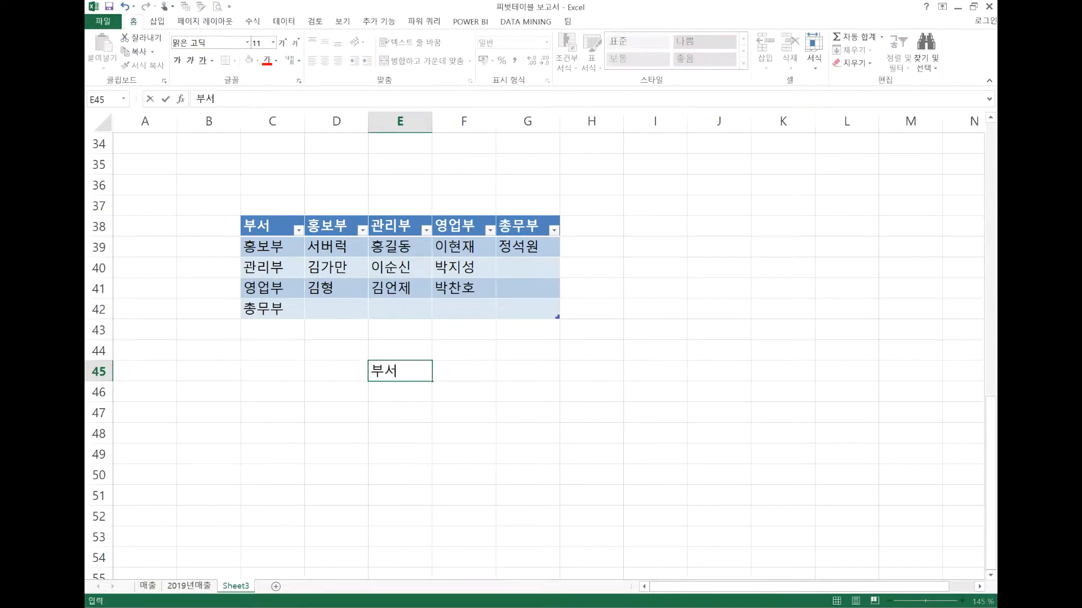
{"action": "type", "text": "[부서]"}
{"action": "key", "text": "Return"}
{"action": "type", "text": "ㅍ"}
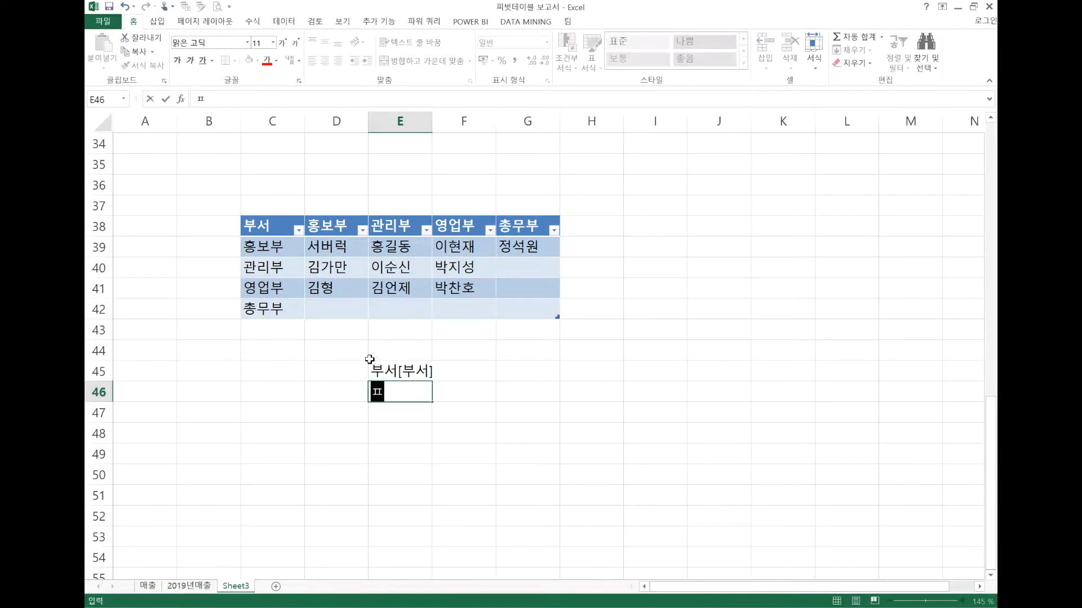
{"action": "left_click_drag", "start_coordinate": [375, 361], "coordinate": [466, 407]}
{"action": "key", "text": "Delete"}
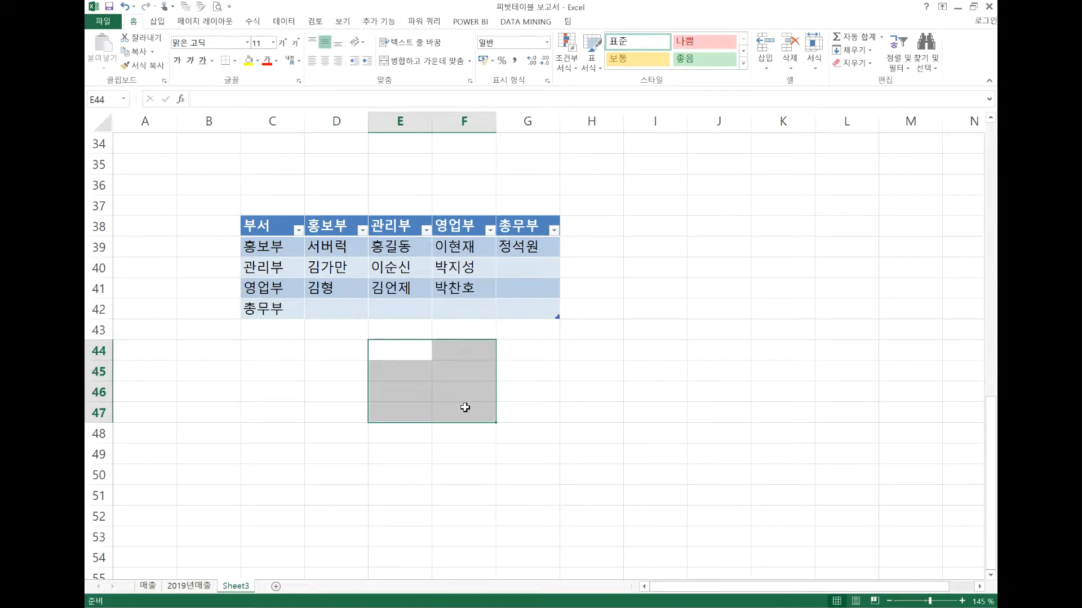
Enter the syntax note 표이름[열글머리] in cell E44, and clear it from E44:F44
{"action": "type", "text": "표이르ㅁ["}
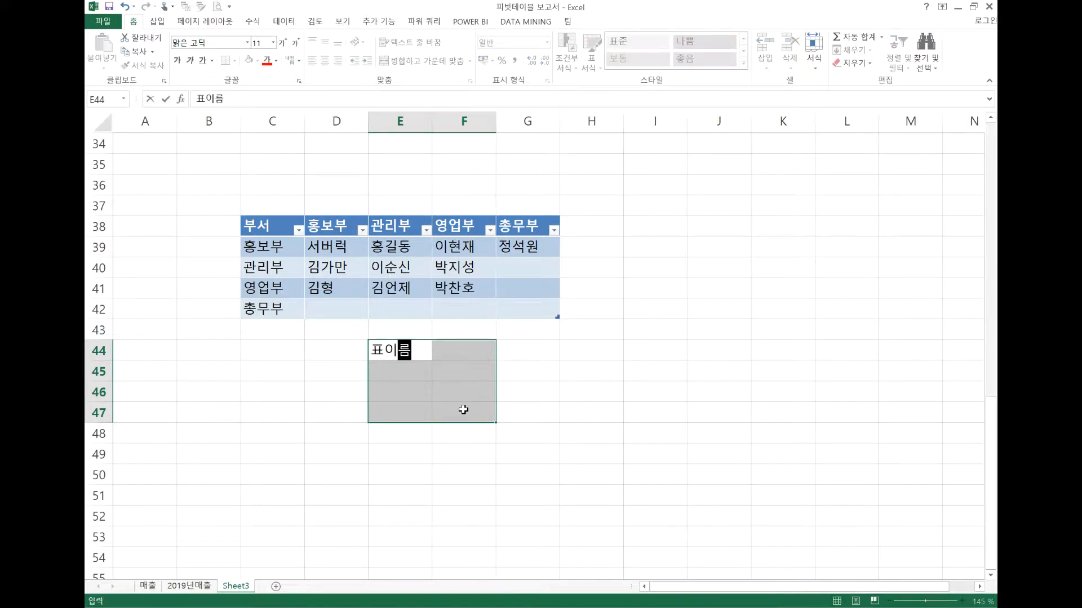
{"action": "type", "text": "열이름"}
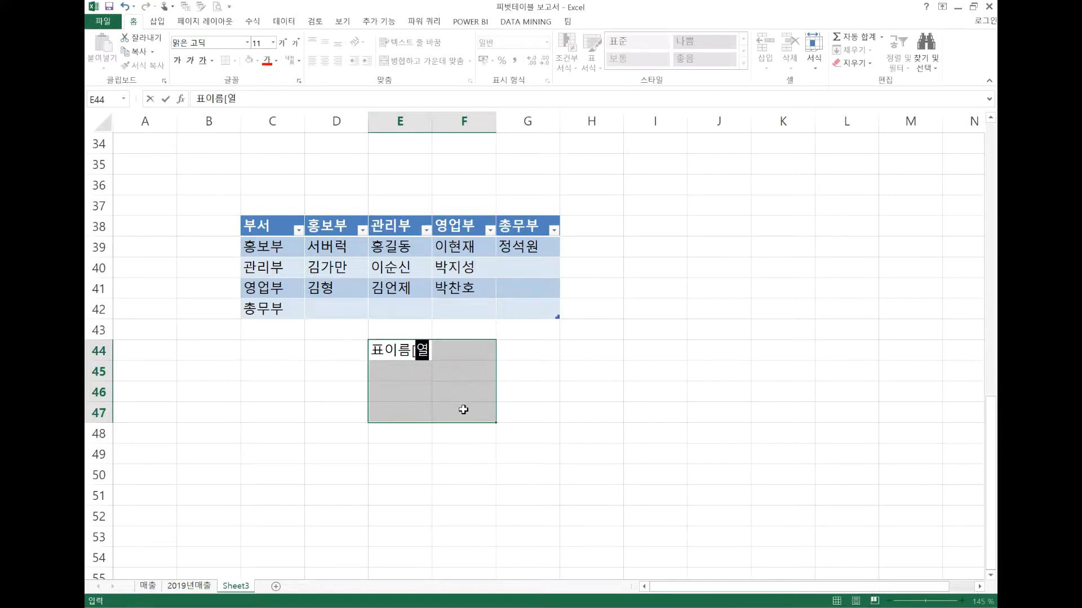
{"action": "key", "text": "BackSpace"}
{"action": "key", "text": "BackSpace"}
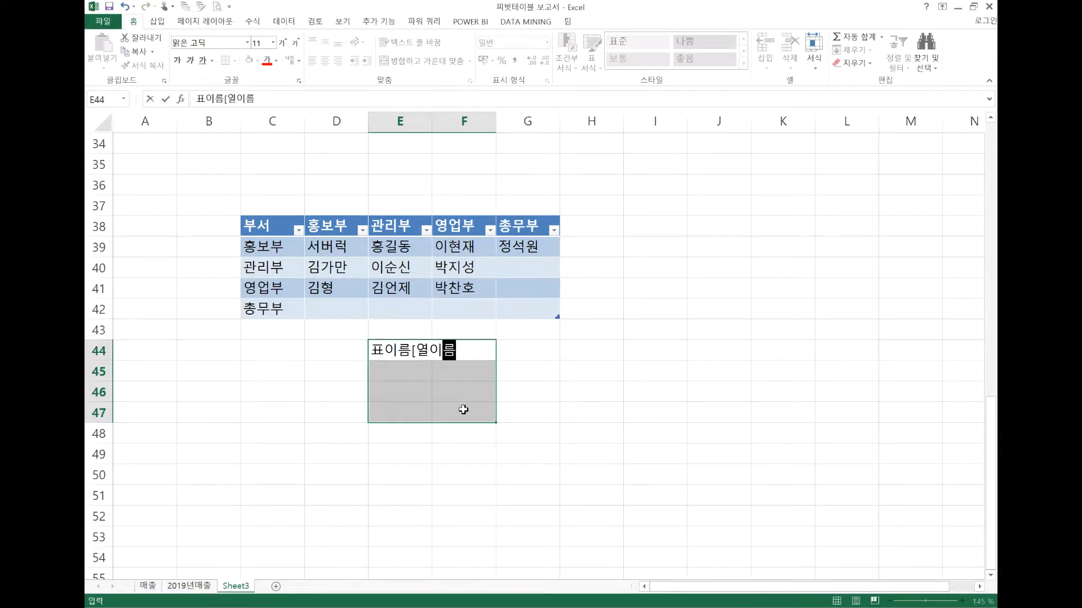
{"action": "type", "text": "그ㄹ머리"}
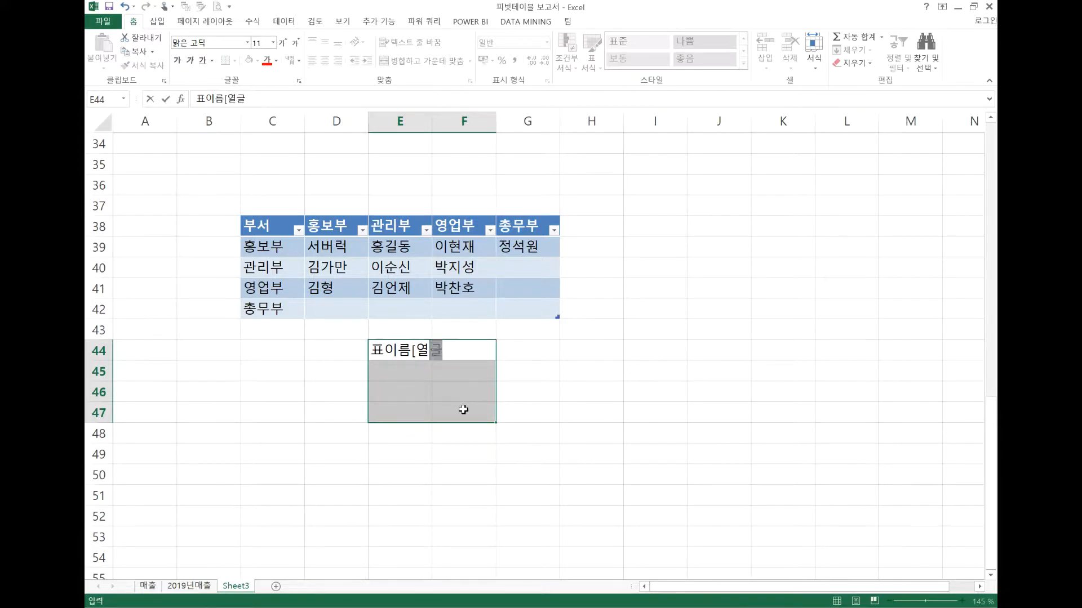
{"action": "type", "text": "]"}
{"action": "left_click", "coordinate": [463, 409]}
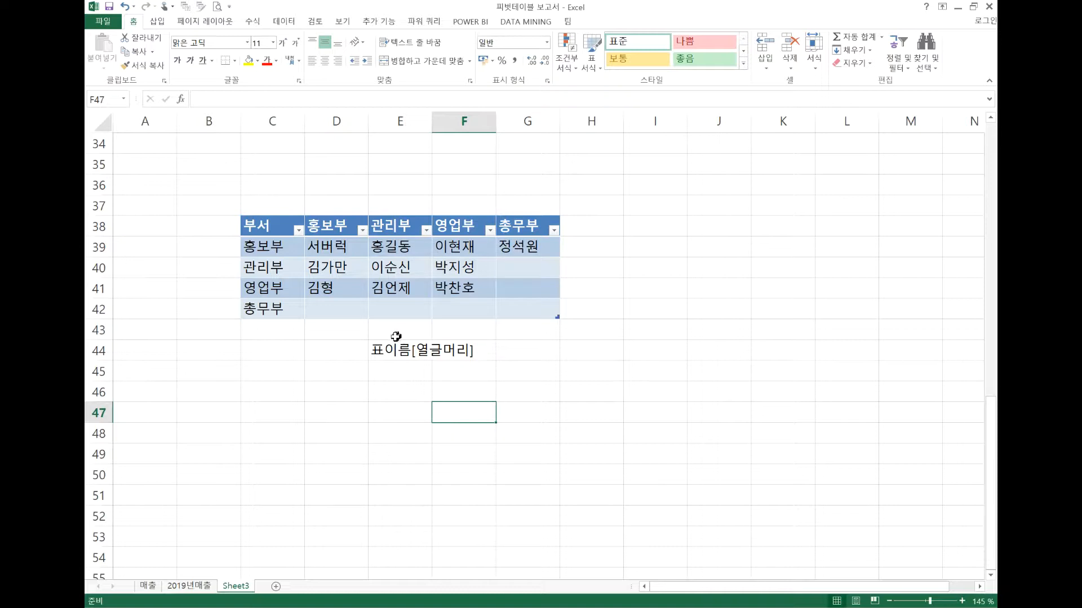
{"action": "left_click_drag", "start_coordinate": [374, 350], "coordinate": [480, 350]}
{"action": "key", "text": "Delete"}
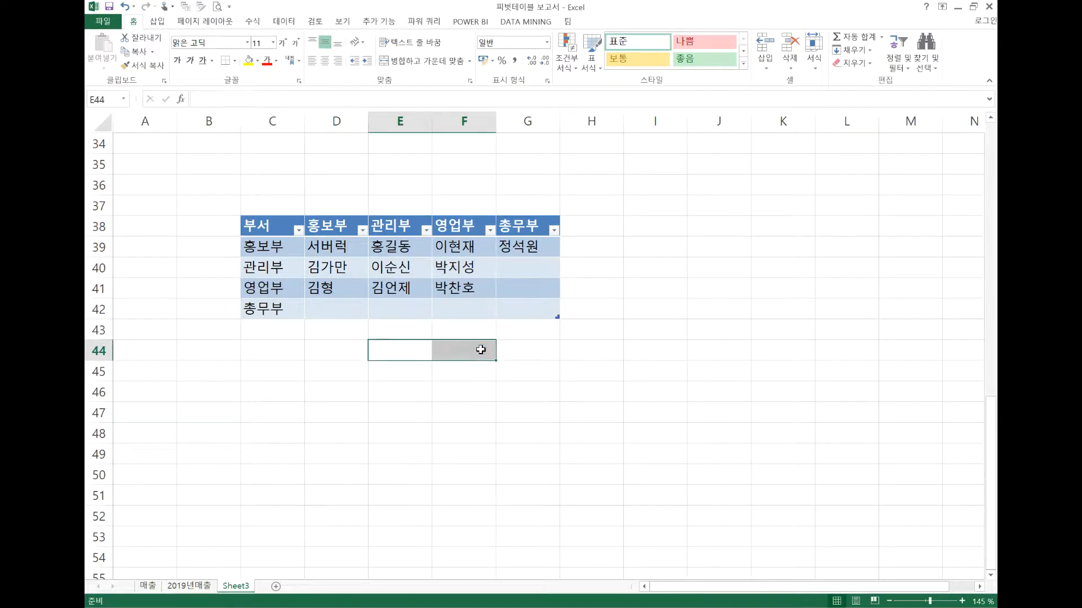
{"action": "left_click", "coordinate": [649, 207]}
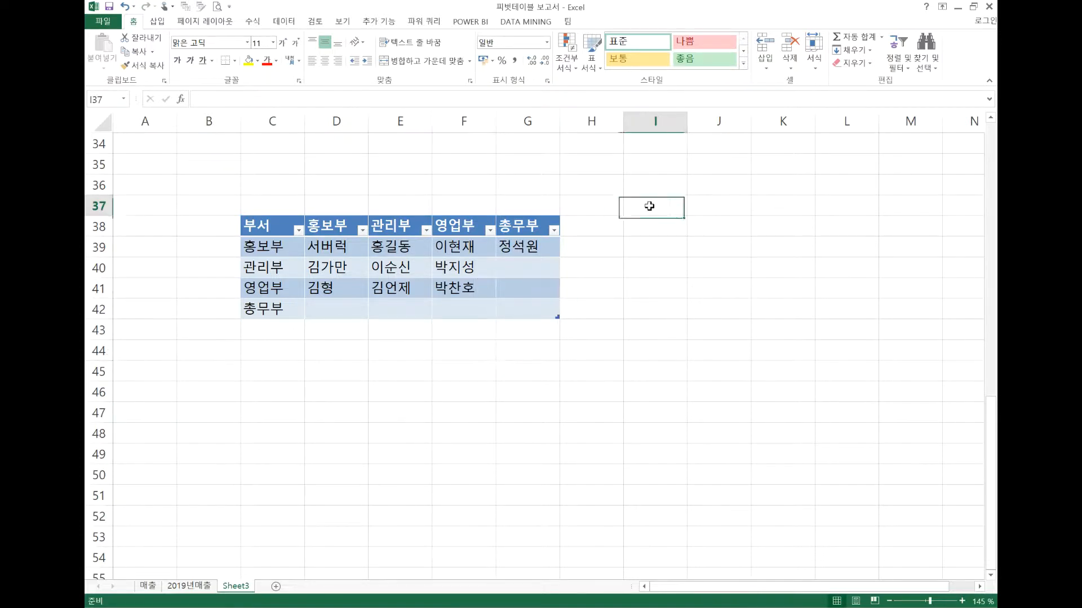
{"action": "type", "text": "채ㅕ"}
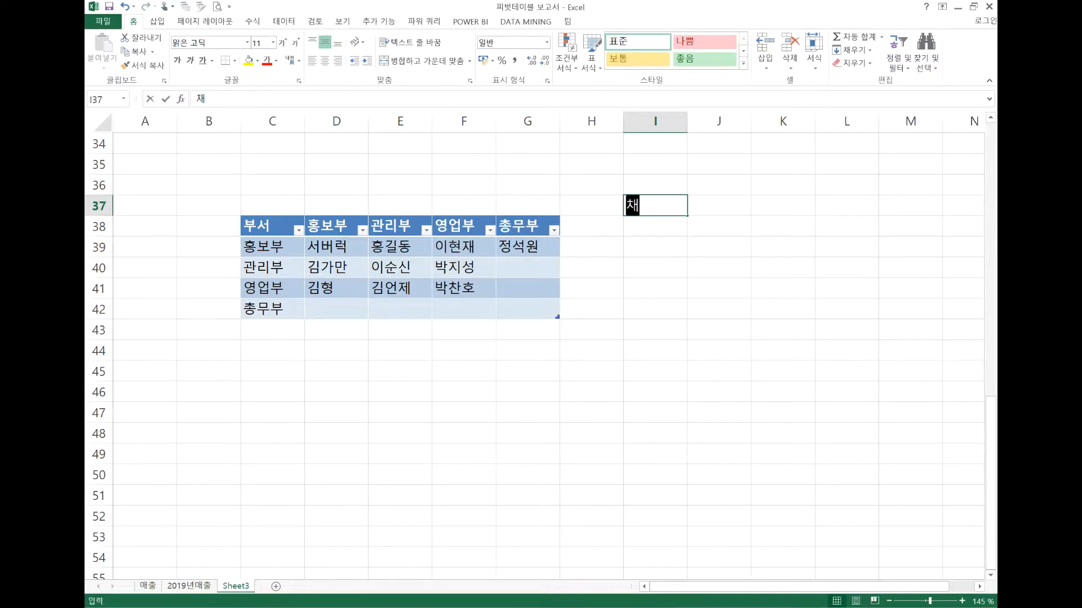
{"action": "key", "text": "BackSpace"}
{"action": "key", "text": "BackSpace"}
{"action": "type", "text": "="}
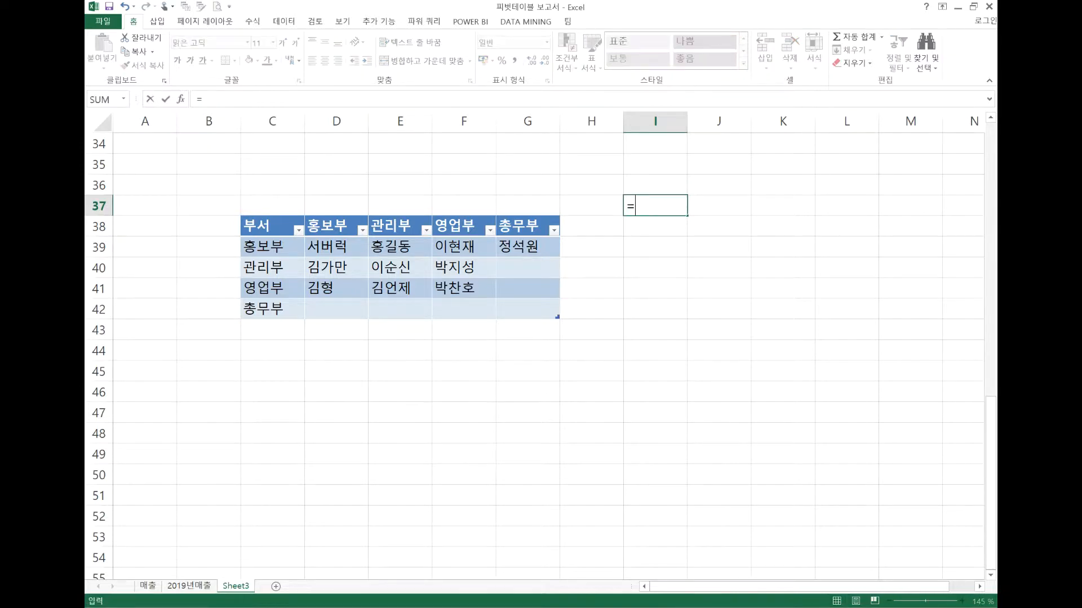
{"action": "type", "text": "count"}
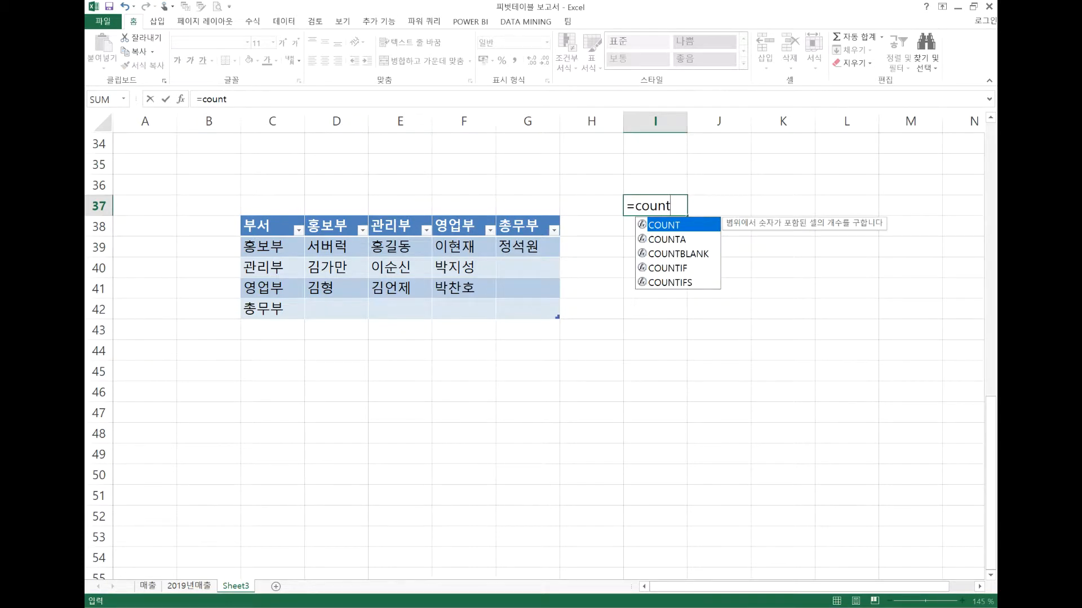
{"action": "type", "text": "a"}
{"action": "key", "text": "BackSpace"}
{"action": "key", "text": "BackSpace"}
{"action": "key", "text": "BackSpace"}
{"action": "key", "text": "BackSpace"}
{"action": "key", "text": "BackSpace"}
{"action": "key", "text": "BackSpace"}
{"action": "key", "text": "BackSpace"}
{"action": "key", "text": "Escape"}
Enter the formula =COUNTA(부서[부서]) in cell I37 to count the entries in the table's 부서 column
{"action": "type", "text": "=채ㅓ"}
{"action": "key", "text": "BackSpace"}
{"action": "key", "text": "BackSpace"}
{"action": "key", "text": "Hangul"}
{"action": "type", "text": "counta("}
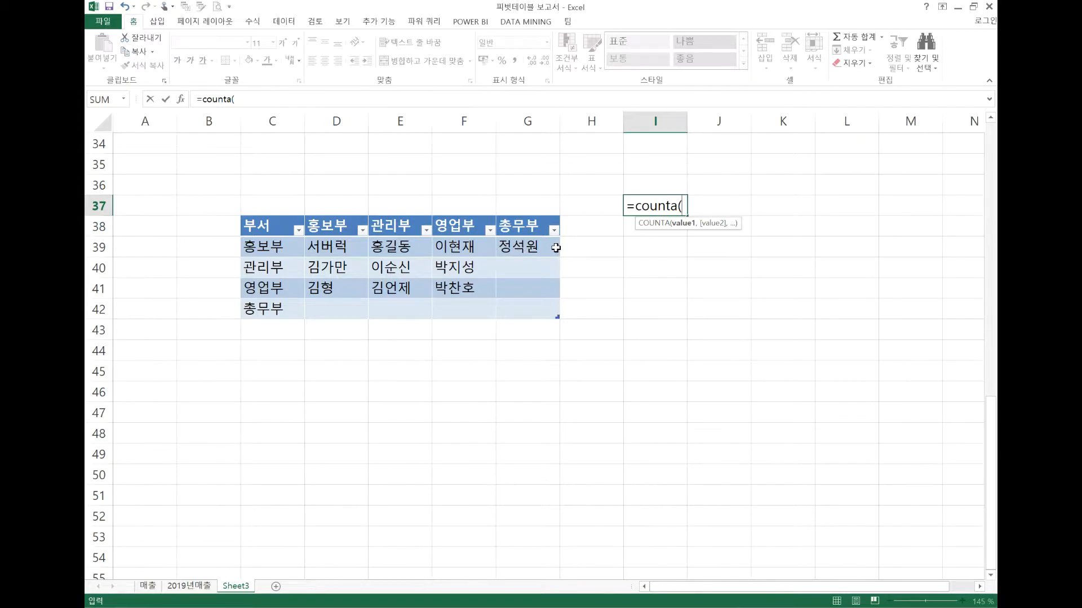
{"action": "type", "text": "g"}
{"action": "key", "text": "BackSpace"}
{"action": "type", "text": "붓ㅓ"}
{"action": "type", "text": "["}
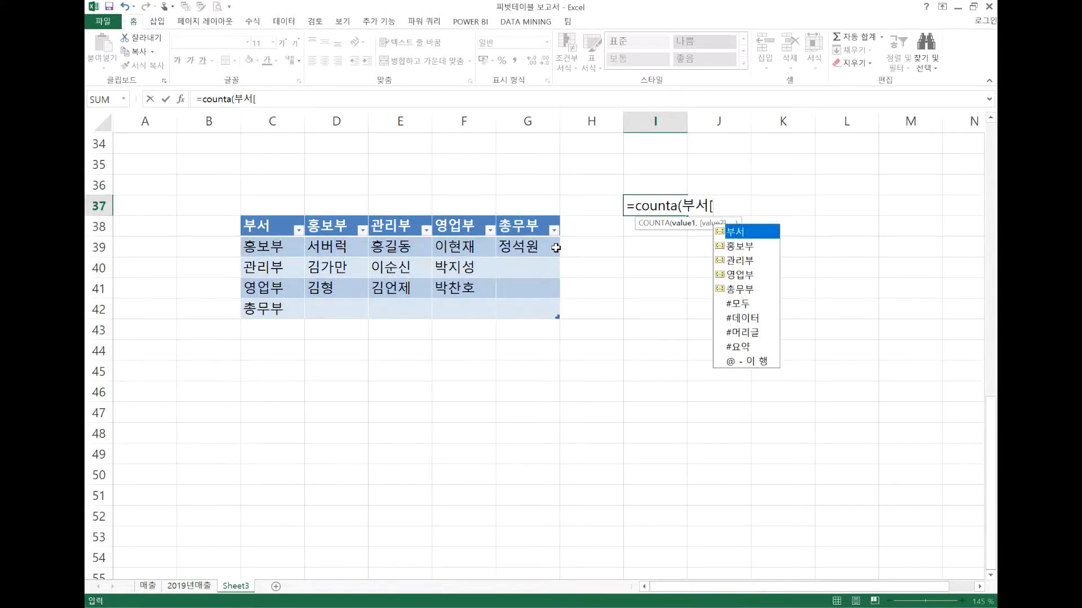
{"action": "type", "text": "부서]"}
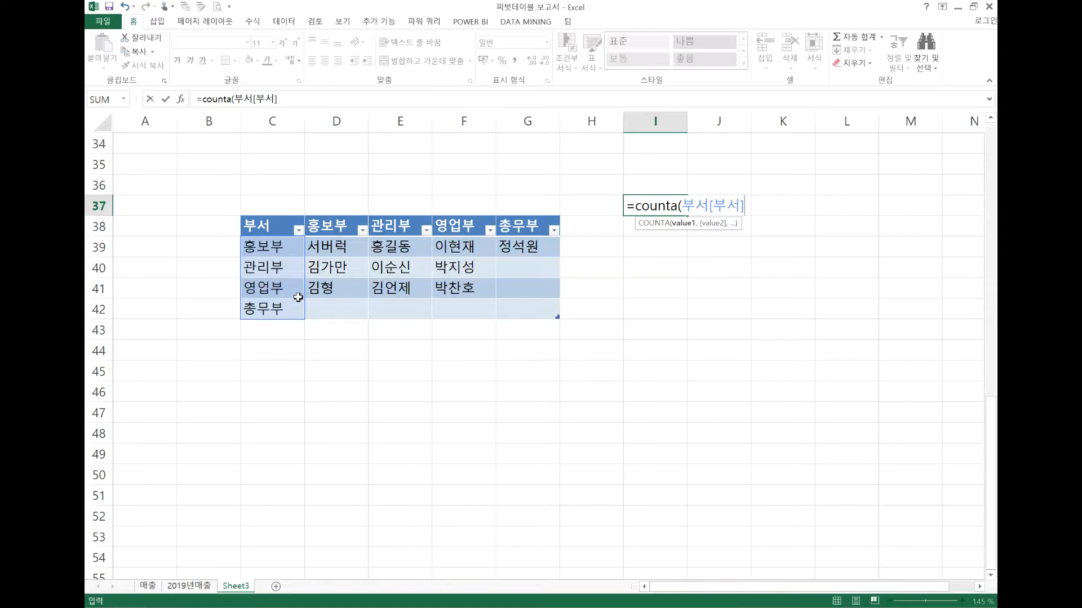
{"action": "type", "text": ")"}
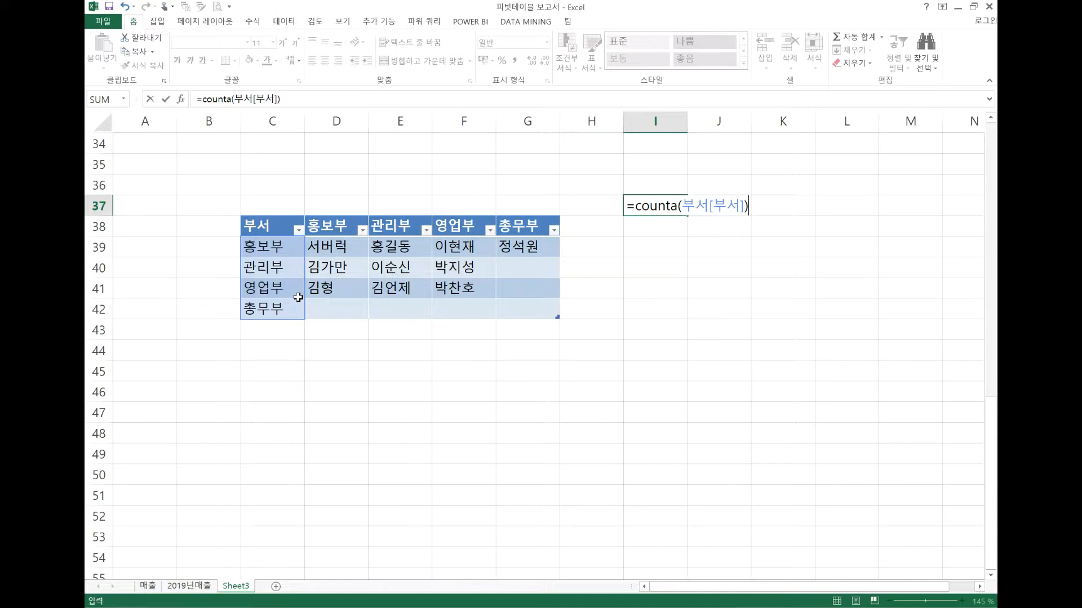
{"action": "key", "text": "Return"}
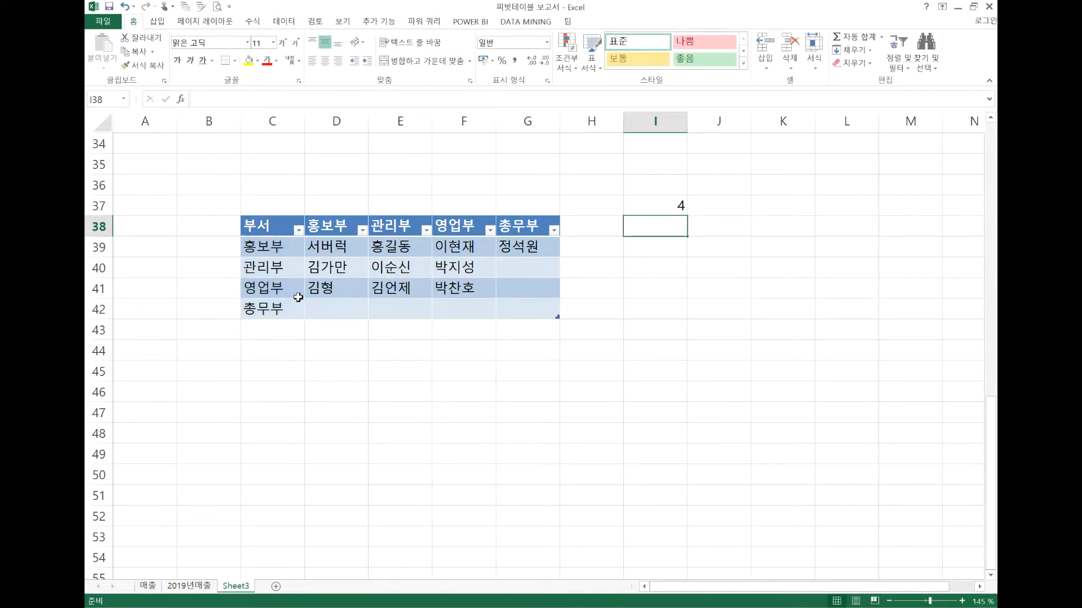
Add HR as a new department in cell C43 directly below the table, and check the COUNTA formula in I37
{"action": "left_click", "coordinate": [271, 327]}
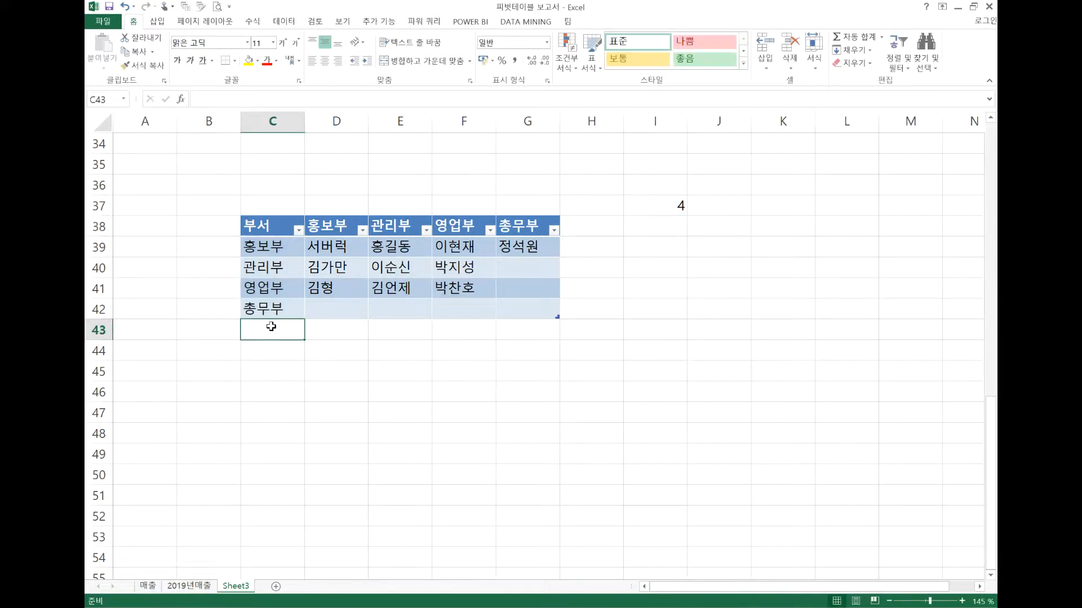
{"action": "type", "text": "HR"}
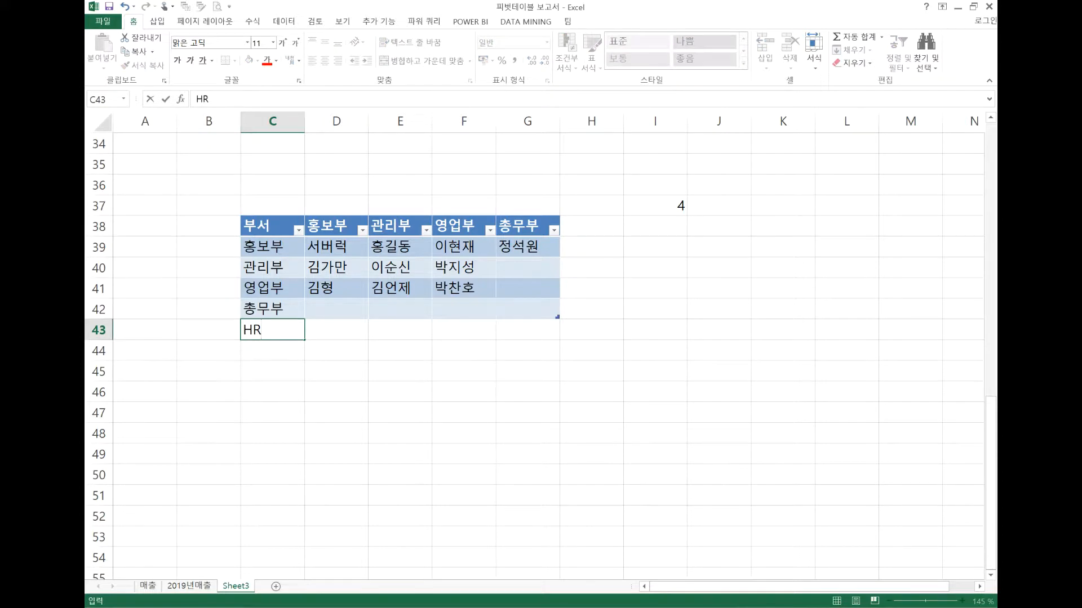
{"action": "key", "text": "Return"}
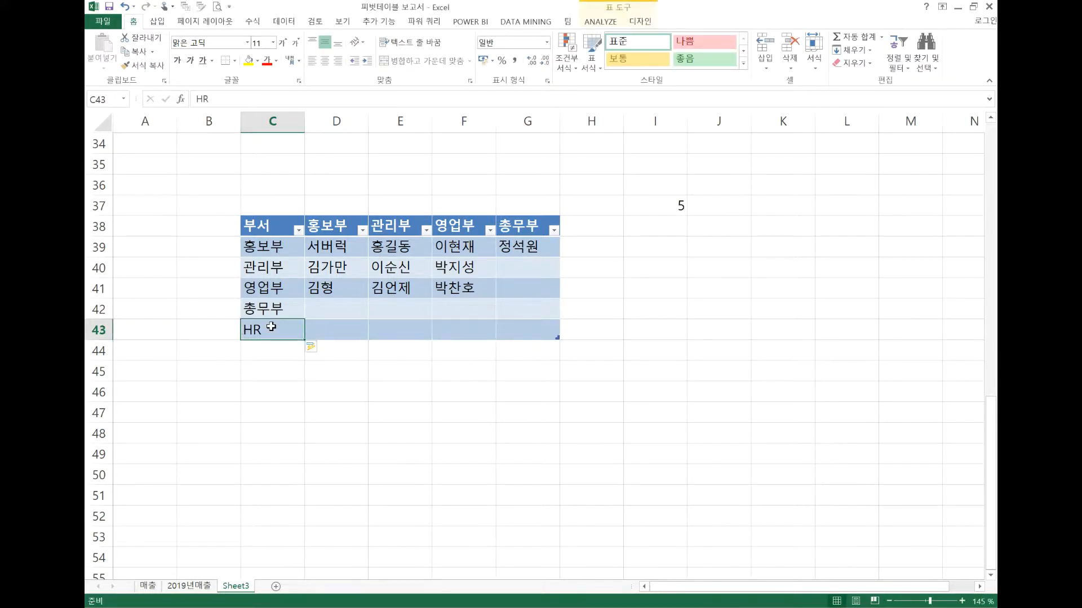
{"action": "left_click", "coordinate": [671, 201]}
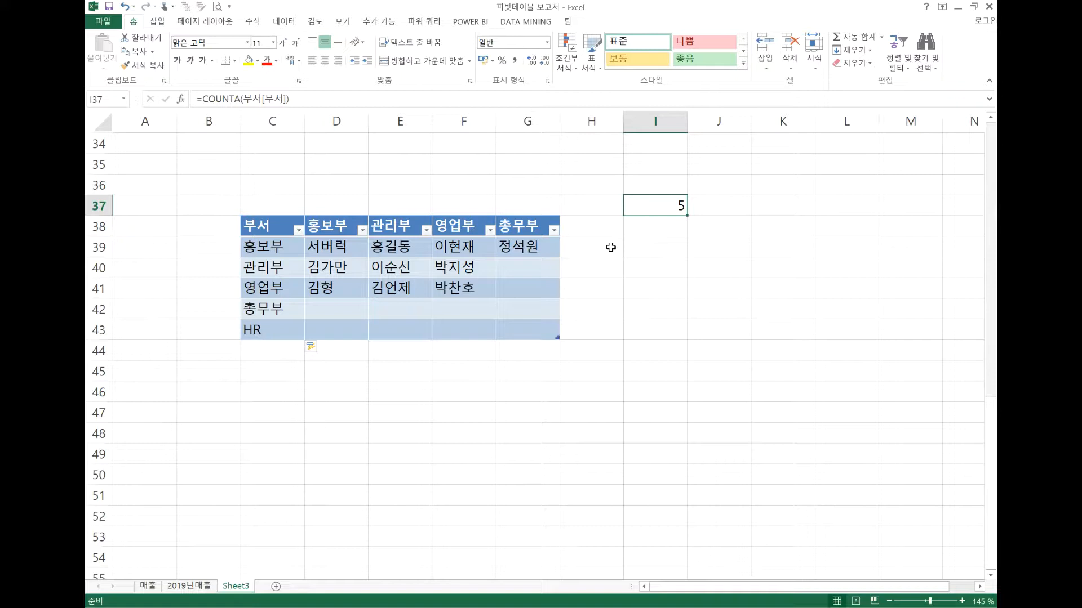
Delete row 43 containing the HR entry from the sheet
{"action": "left_click", "coordinate": [87, 333]}
{"action": "key", "text": "ctrl+minus"}
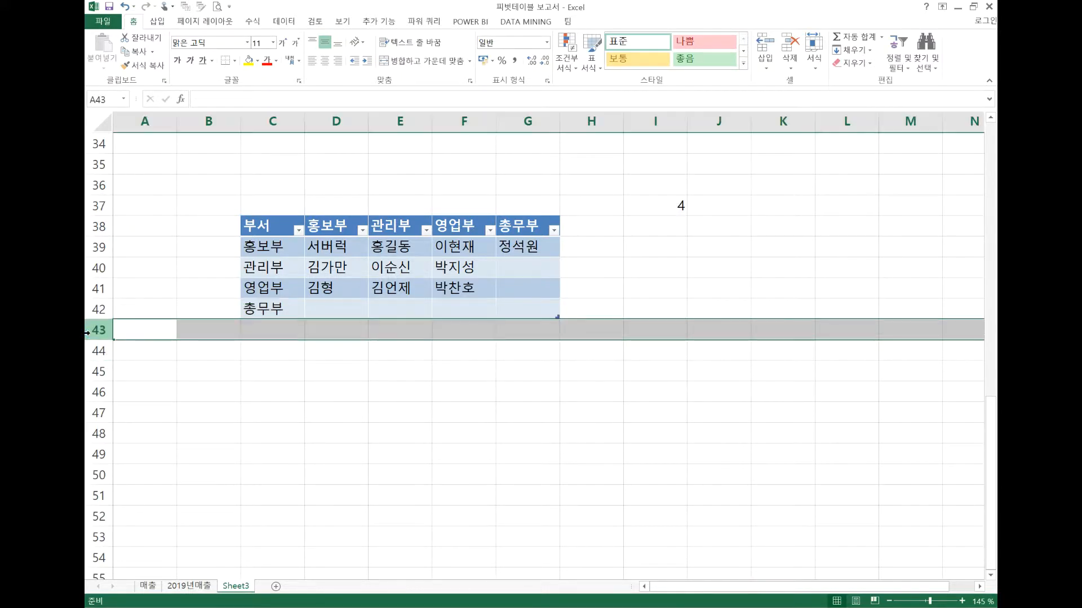
{"action": "left_click", "coordinate": [311, 350]}
{"action": "left_click", "coordinate": [289, 351]}
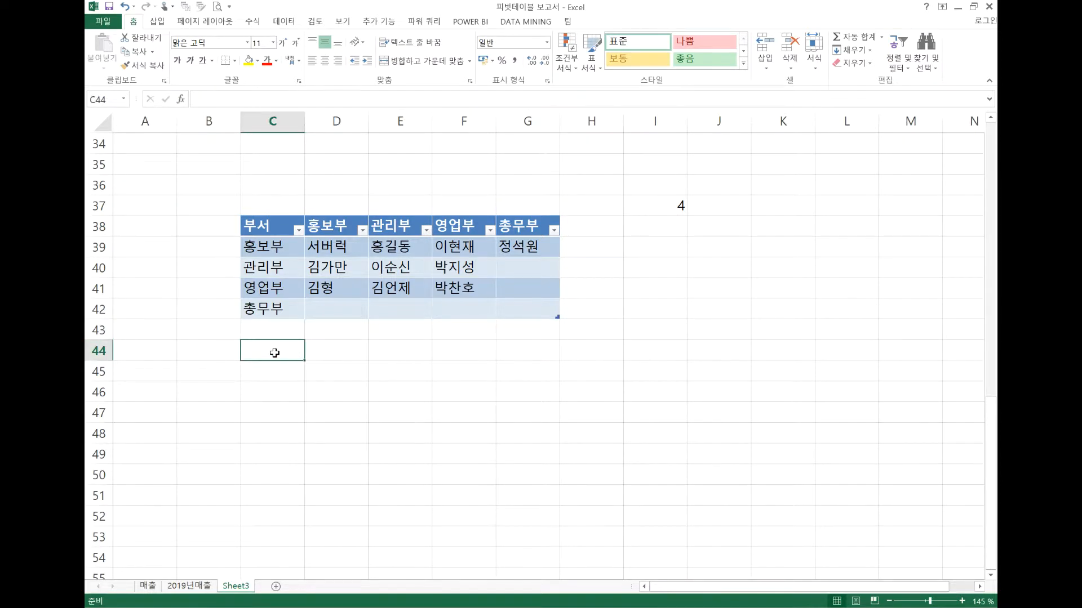
{"action": "left_click", "coordinate": [660, 295]}
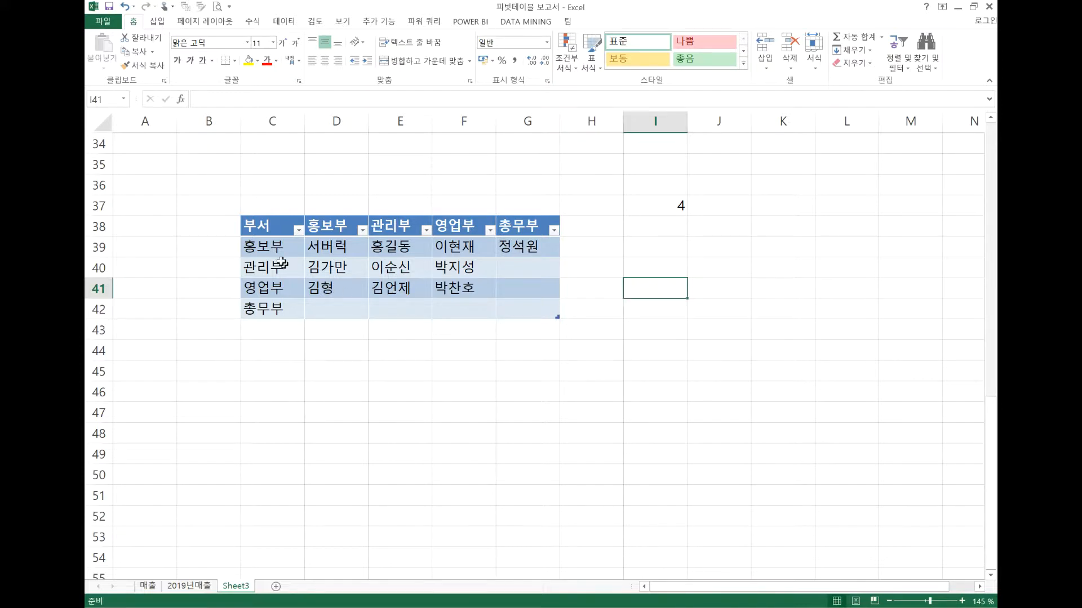
{"action": "left_click", "coordinate": [268, 226]}
{"action": "left_click", "coordinate": [266, 327]}
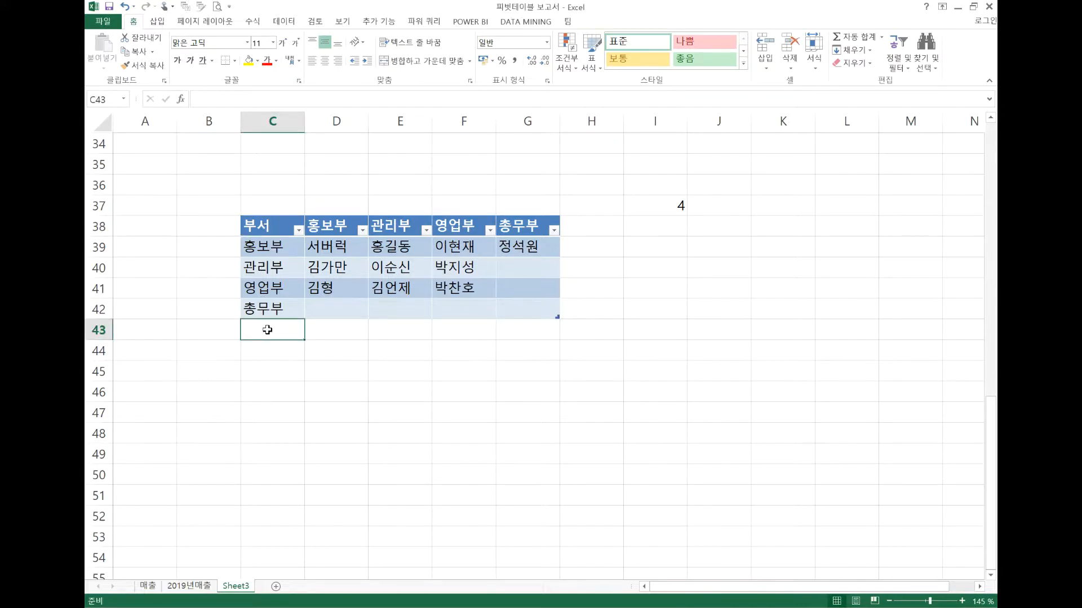
{"action": "left_click", "coordinate": [574, 229]}
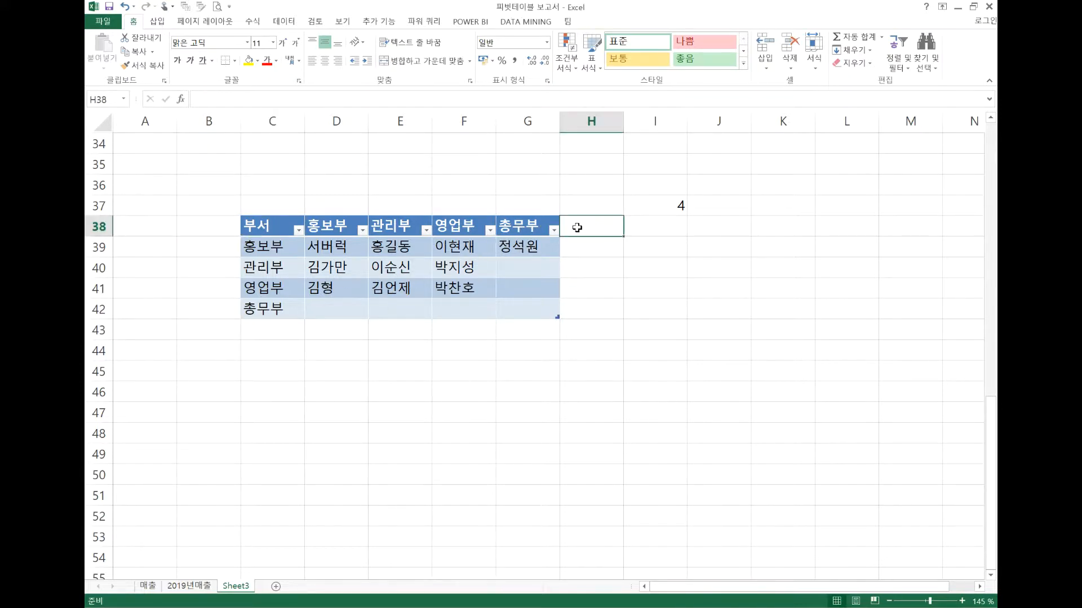
{"action": "left_click", "coordinate": [288, 330]}
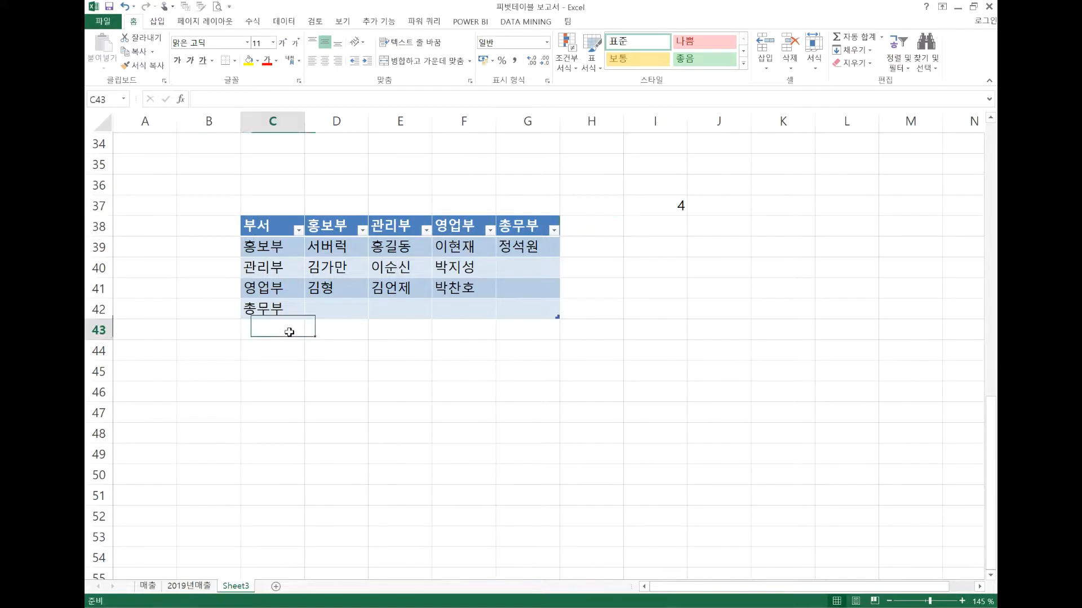
{"action": "left_click", "coordinate": [597, 227]}
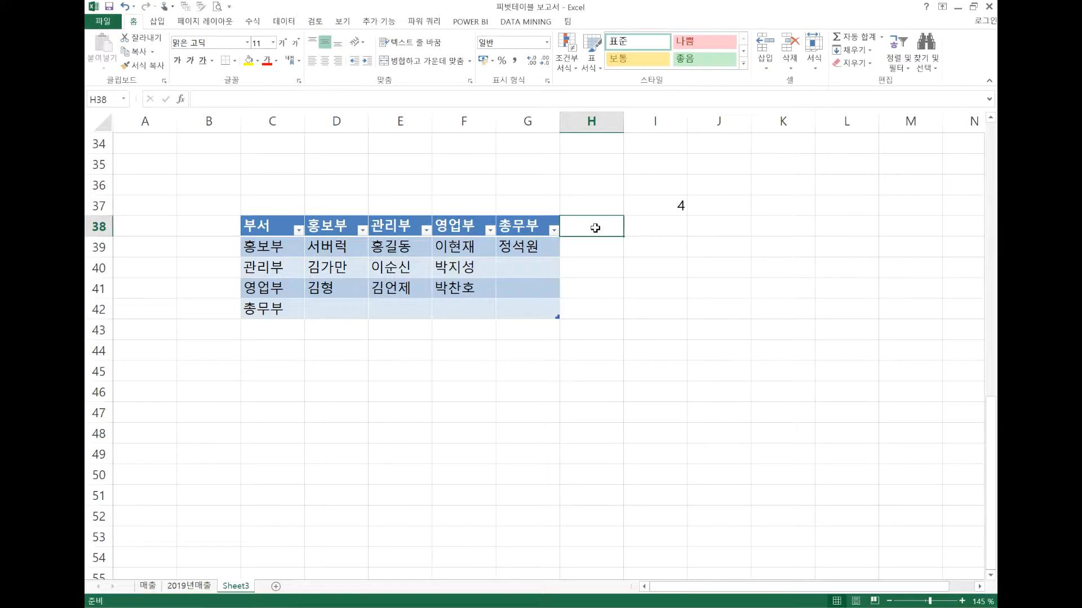
Clear the COUNTA formula from cell I37
{"action": "left_click", "coordinate": [685, 207]}
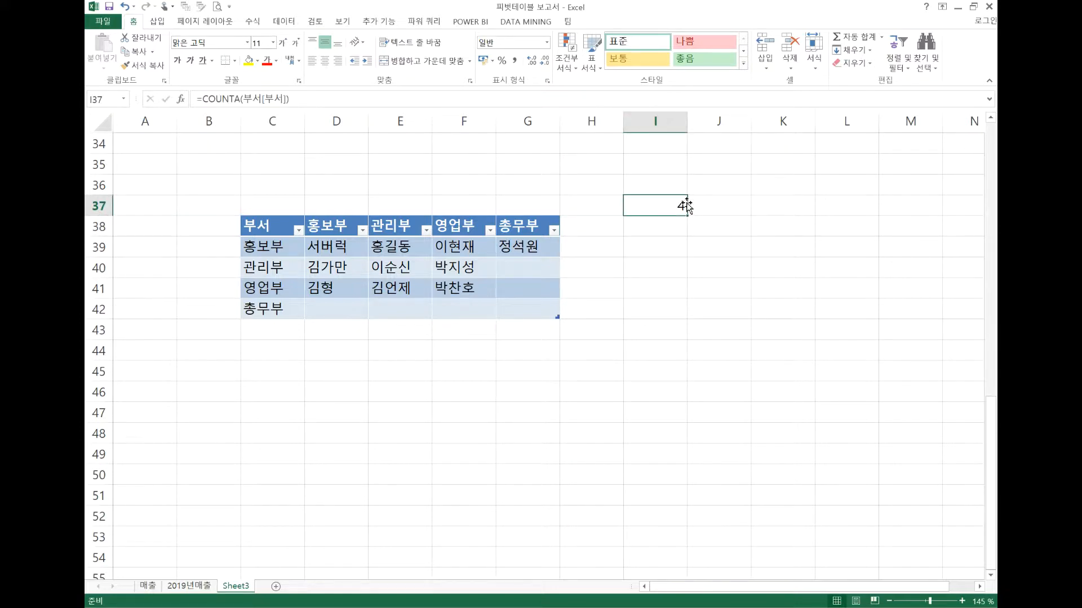
{"action": "key", "text": "Delete"}
{"action": "left_click", "coordinate": [343, 397]}
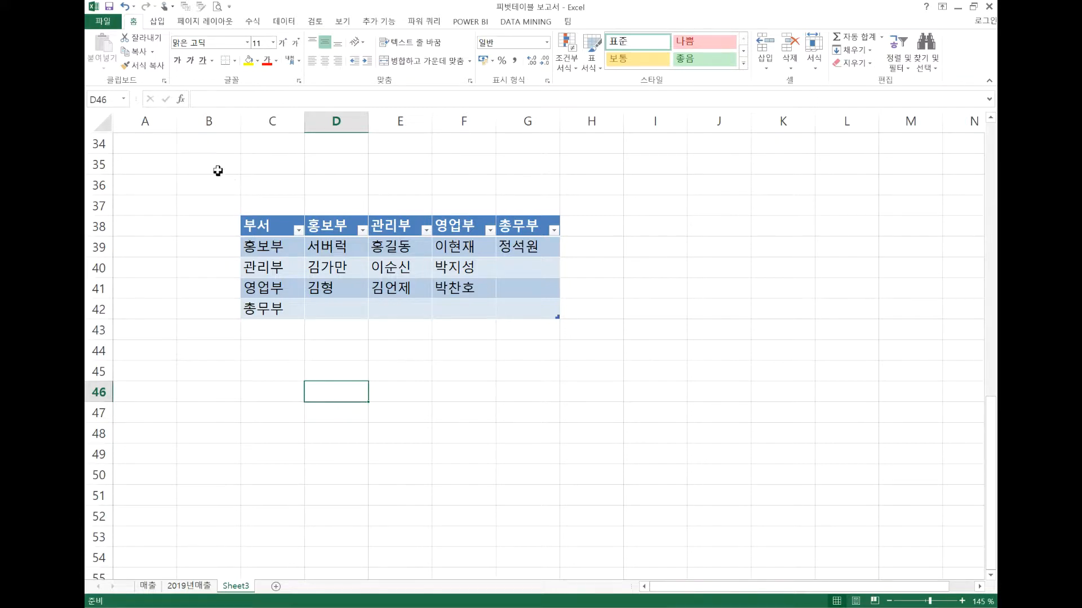
{"action": "left_click", "coordinate": [283, 23]}
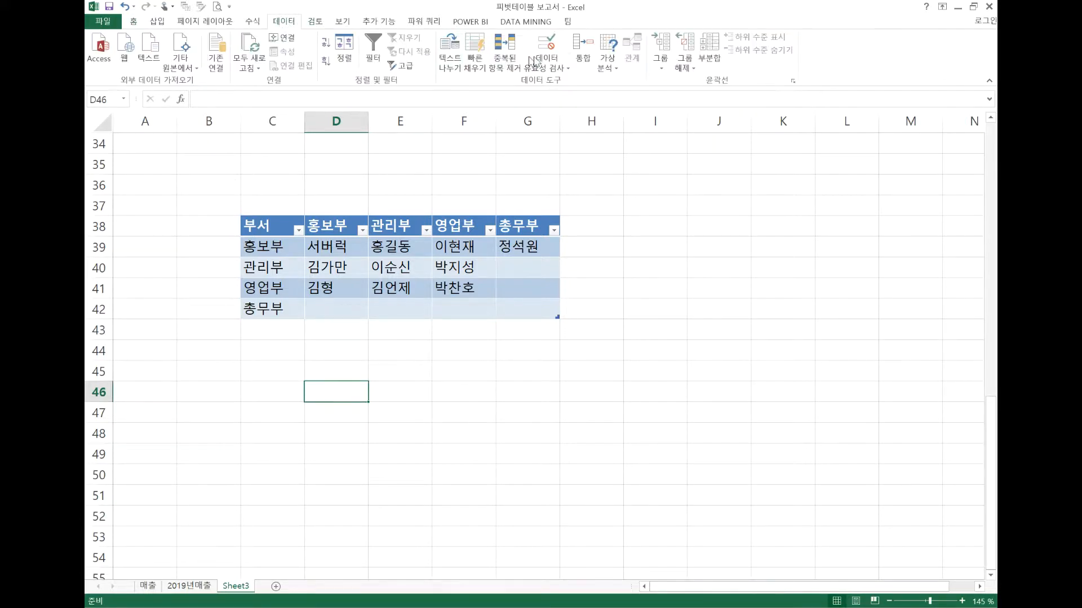
{"action": "left_click", "coordinate": [562, 53]}
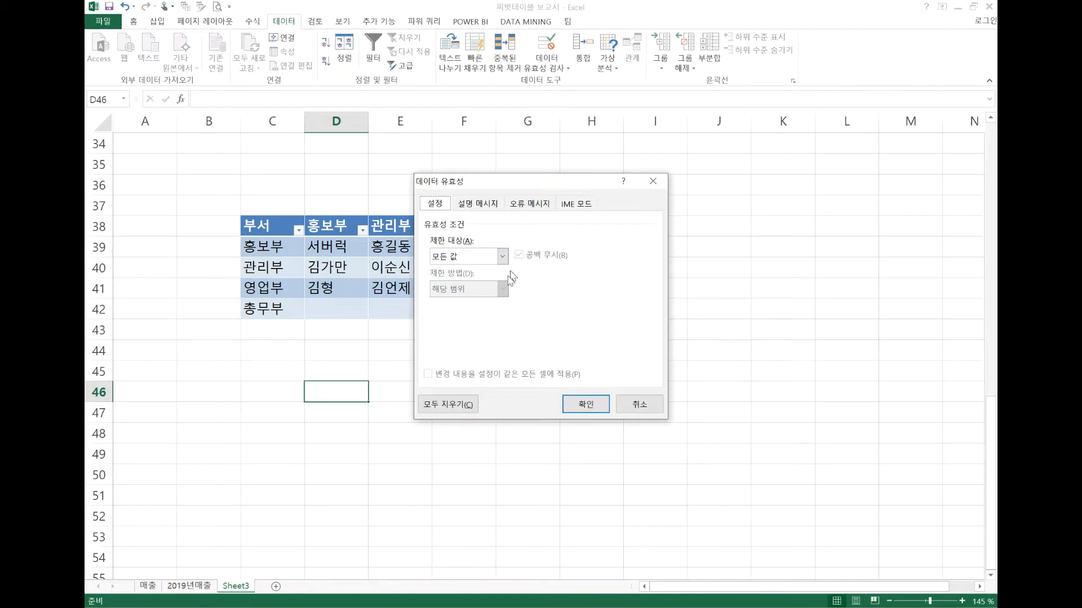
{"action": "left_click", "coordinate": [502, 256]}
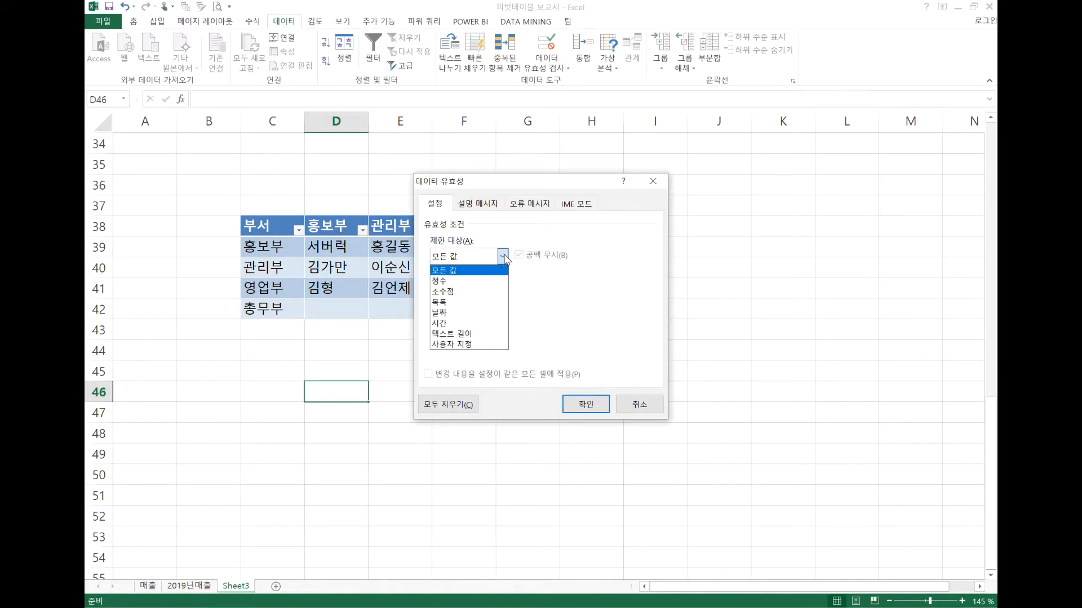
{"action": "left_click", "coordinate": [464, 307]}
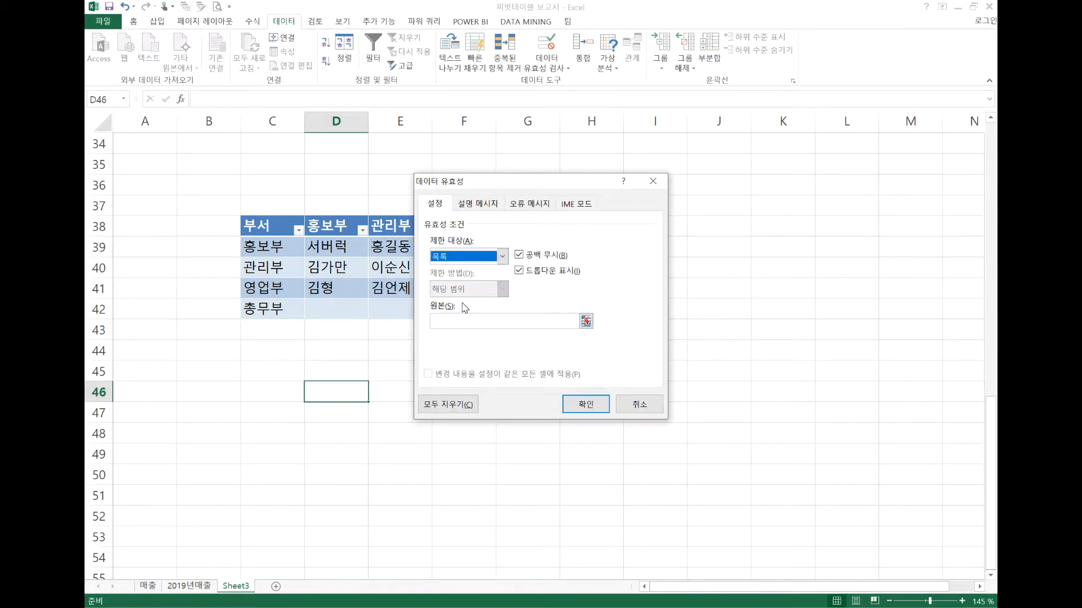
{"action": "left_click", "coordinate": [578, 321]}
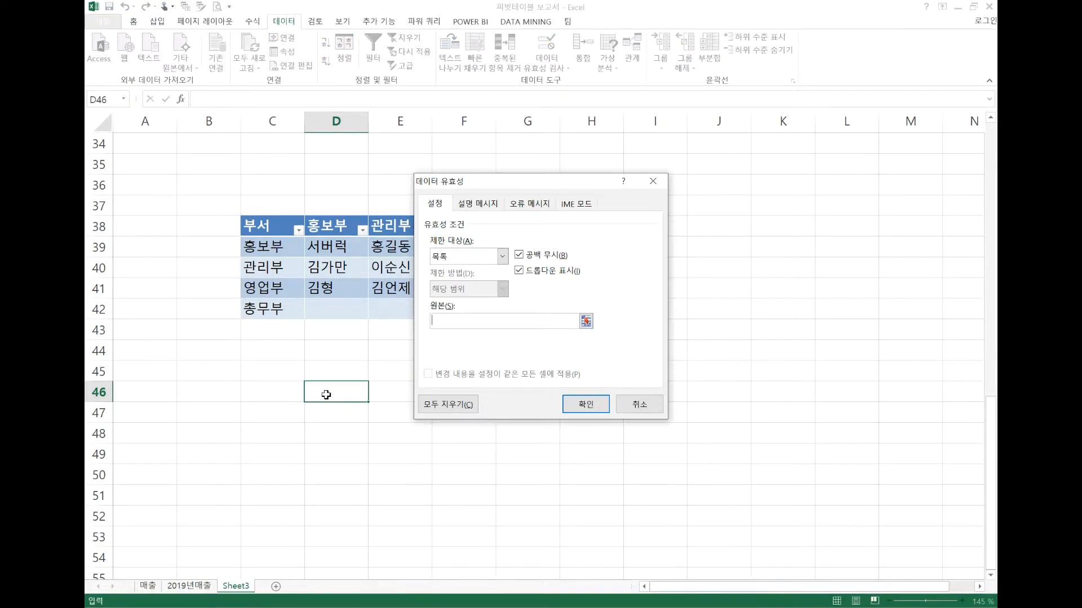
{"action": "left_click", "coordinate": [624, 407]}
Enter the label 부서명 in cell D45 below the department table
{"action": "left_click", "coordinate": [344, 372]}
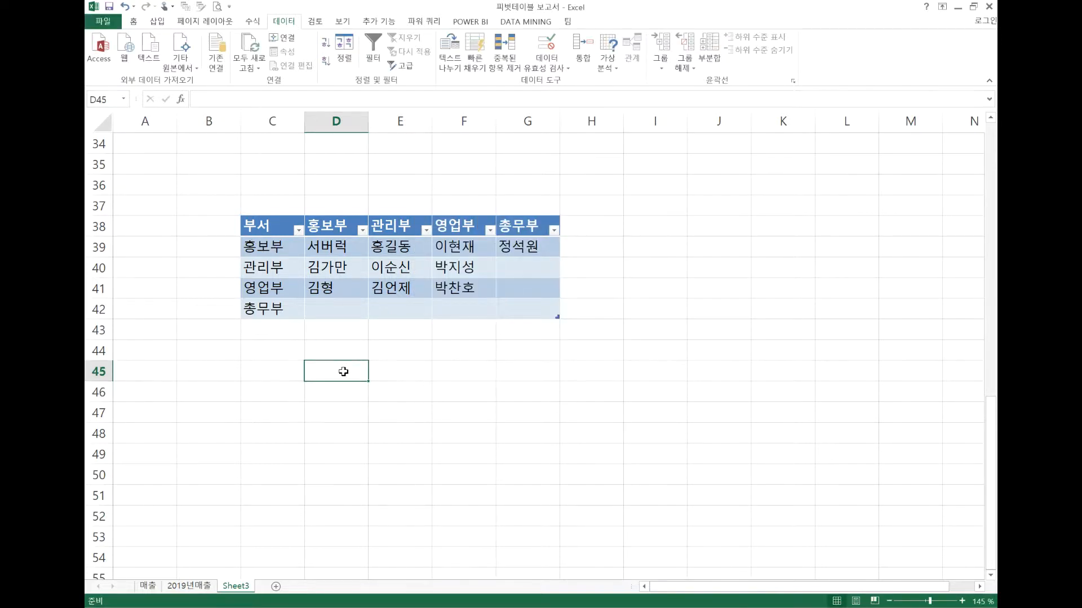
{"action": "type", "text": "qn"}
{"action": "key", "text": "BackSpace"}
{"action": "key", "text": "BackSpace"}
{"action": "type", "text": "부서며"}
{"action": "key", "text": "BackSpace"}
{"action": "key", "text": "BackSpace"}
{"action": "type", "text": "며"}
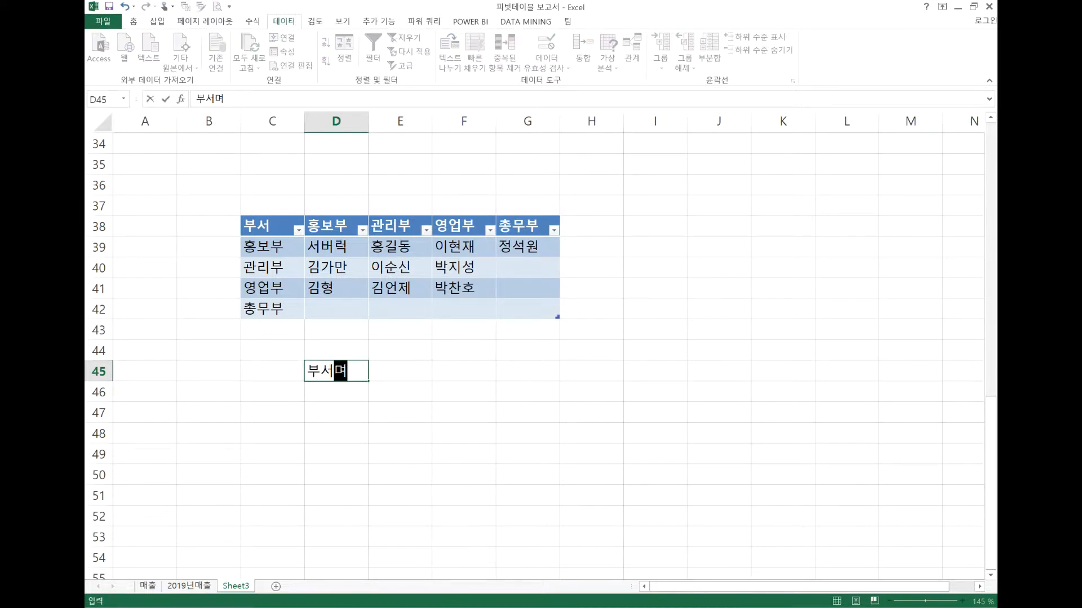
{"action": "type", "text": "ㅇ"}
{"action": "key", "text": "Tab"}
Enter the label 인원 in cell E45 beside 부서명, and clear it again
{"action": "type", "text": "이"}
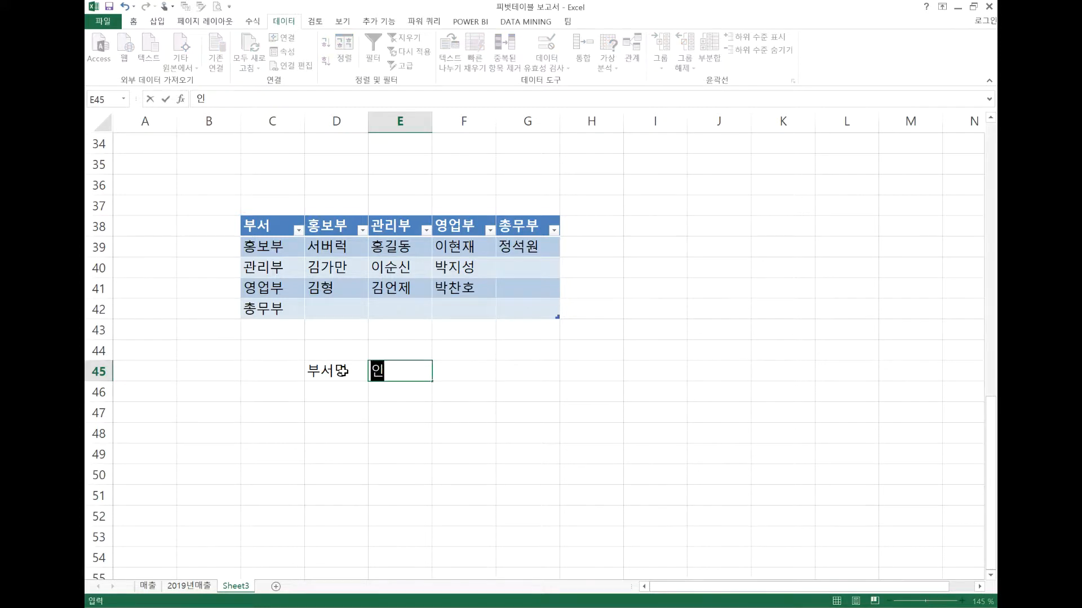
{"action": "key", "text": "BackSpace"}
{"action": "type", "text": "인원"}
{"action": "key", "text": "Return"}
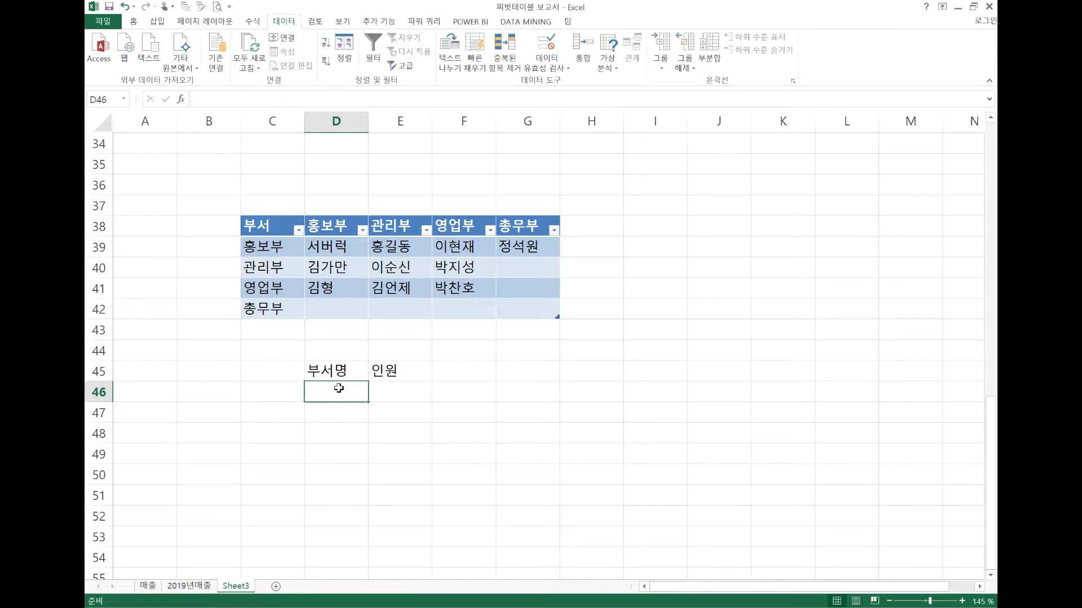
{"action": "left_click", "coordinate": [396, 395]}
{"action": "left_click", "coordinate": [349, 397]}
{"action": "left_click", "coordinate": [377, 373]}
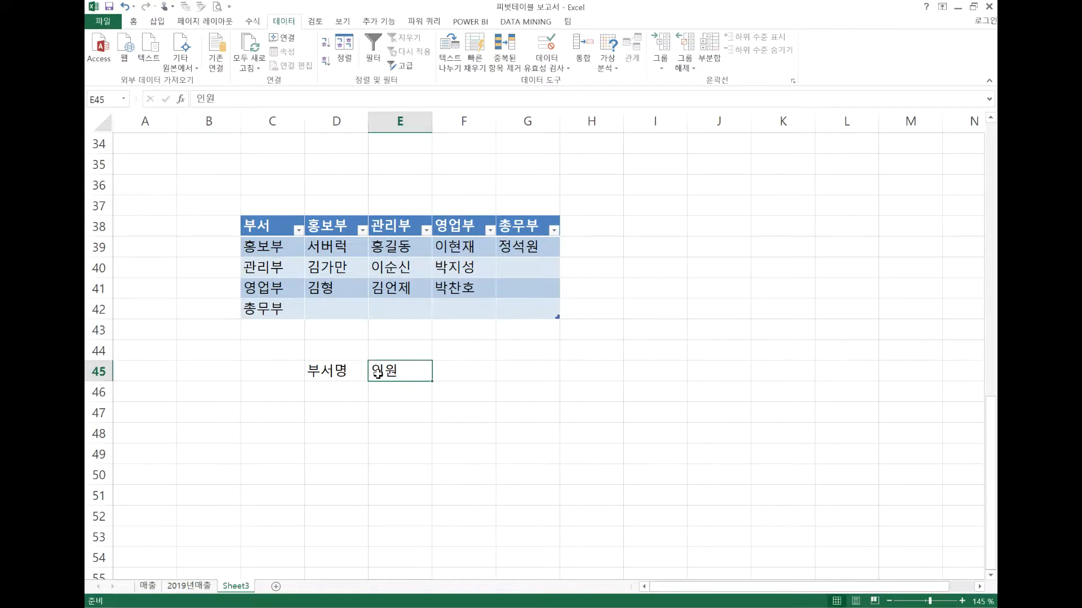
{"action": "key", "text": "Delete"}
Try to restrict cell D46 to a validation list (목록) with the source =부서[부서]
{"action": "left_click", "coordinate": [357, 391]}
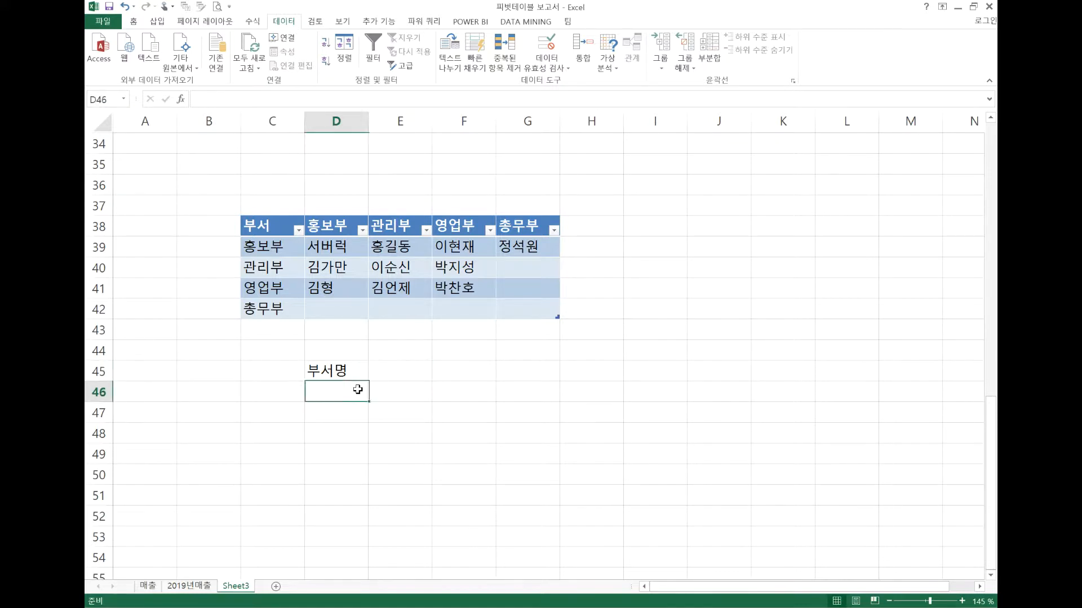
{"action": "left_click", "coordinate": [545, 48]}
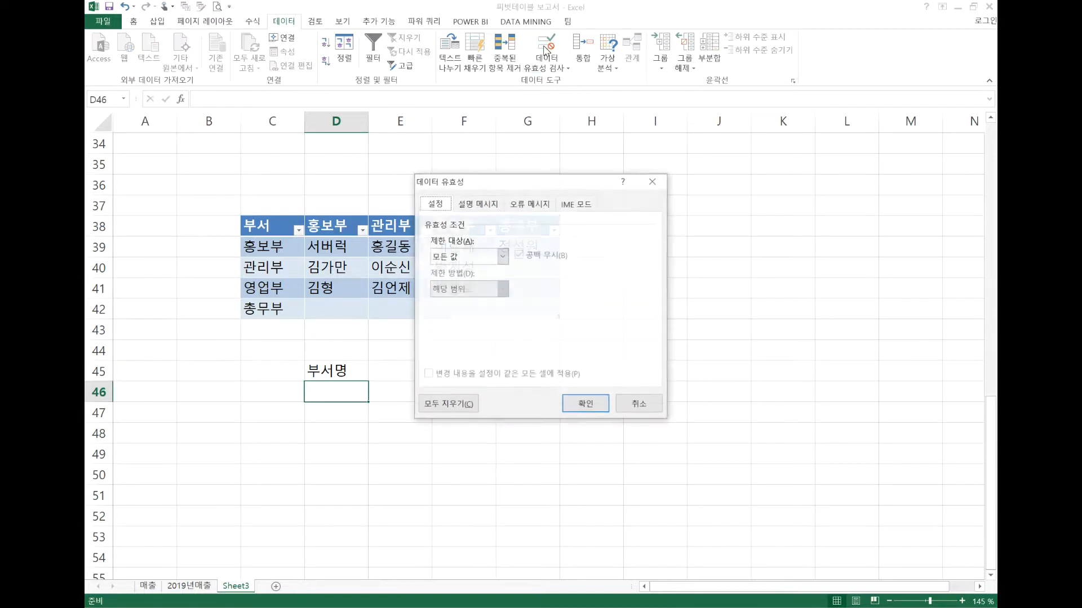
{"action": "left_click", "coordinate": [502, 257]}
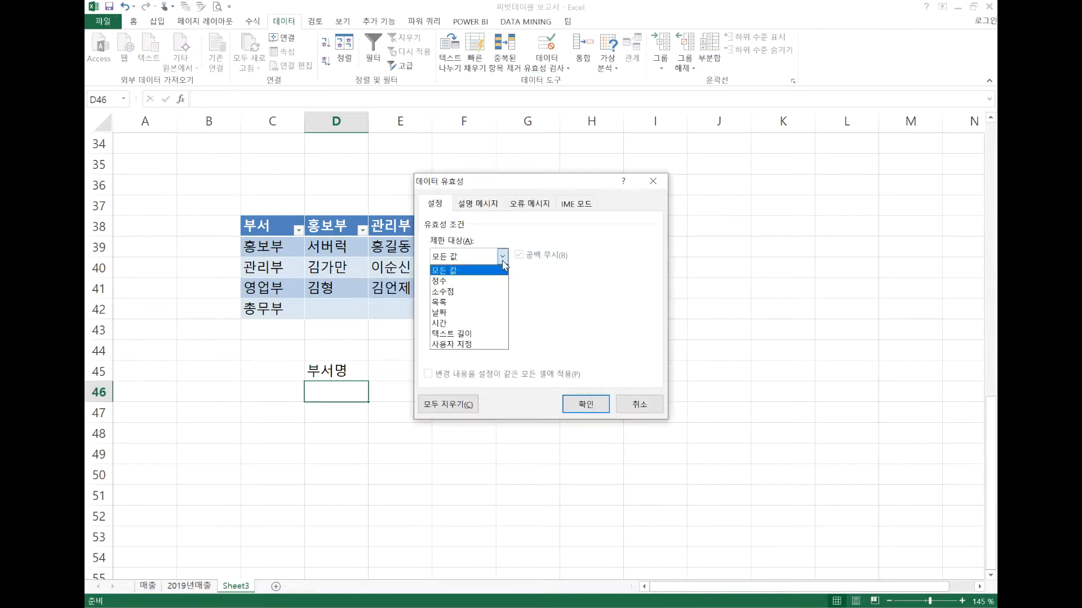
{"action": "left_click", "coordinate": [479, 303]}
{"action": "left_click", "coordinate": [478, 322]}
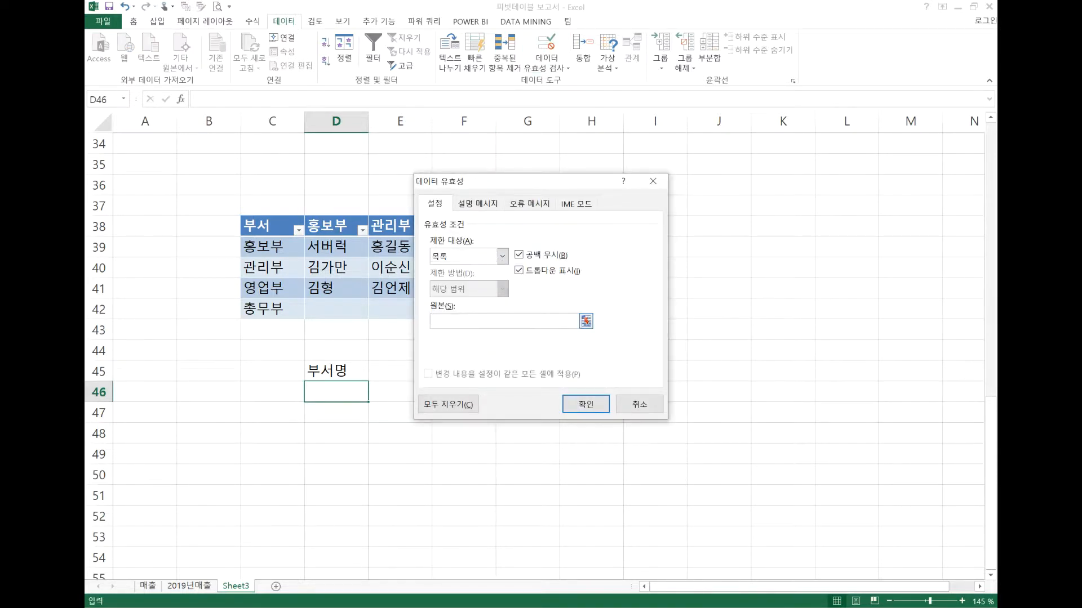
{"action": "type", "text": "="}
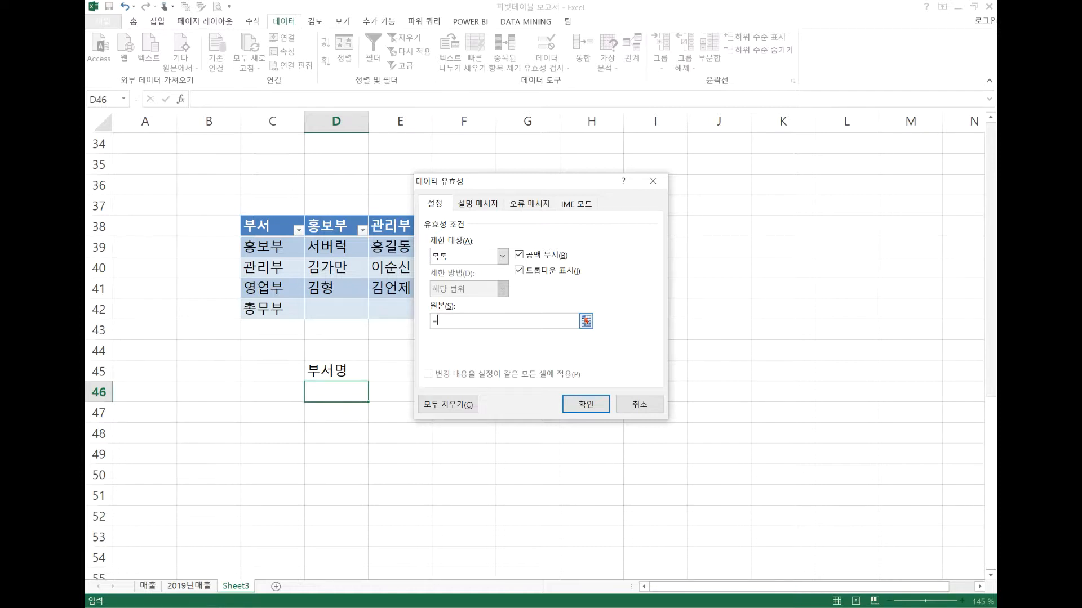
{"action": "type", "text": "부서[부서"}
{"action": "left_click", "coordinate": [602, 411]}
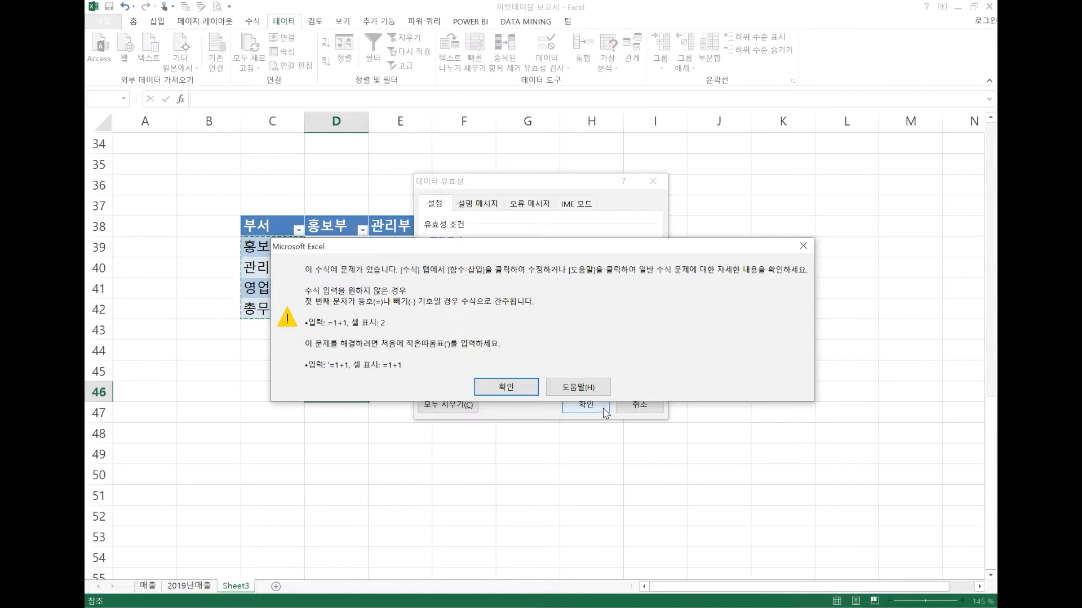
{"action": "left_click", "coordinate": [803, 246]}
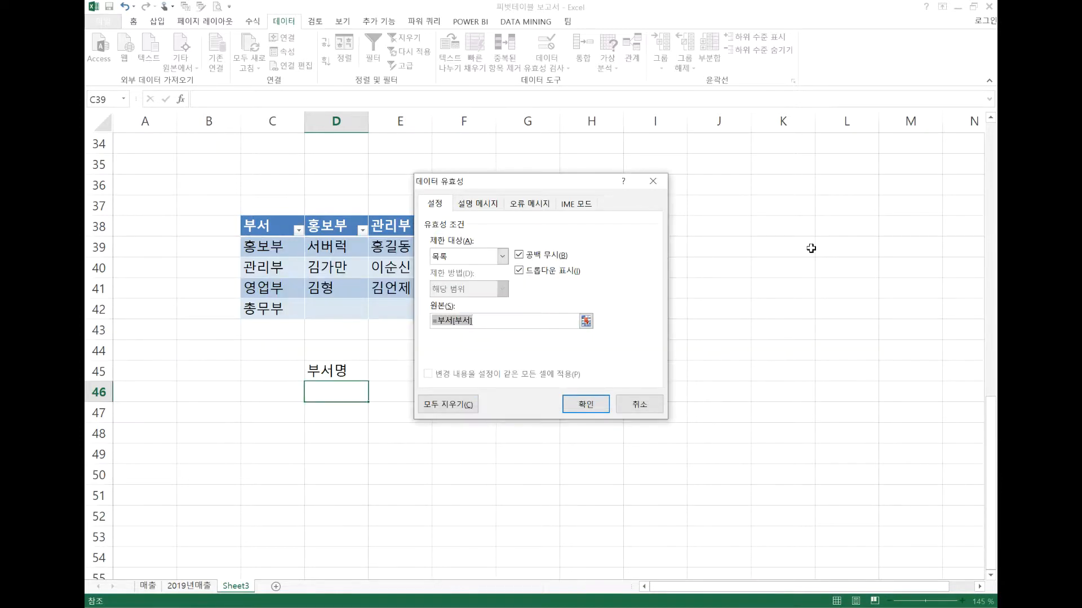
Try the list source of D46 as quoted text, ="부서[부서]"
{"action": "left_click", "coordinate": [443, 321]}
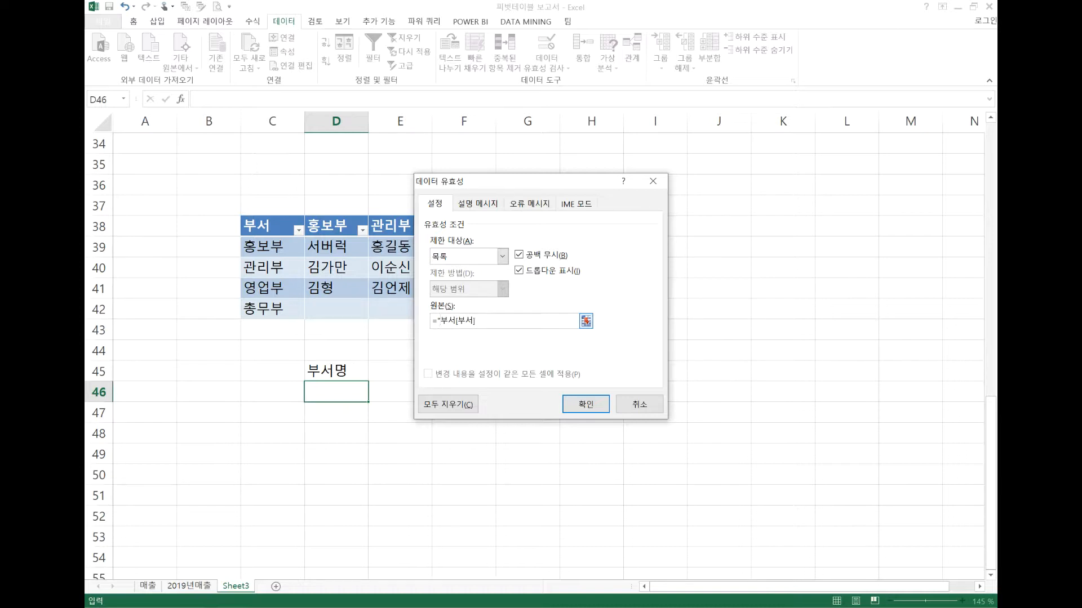
{"action": "left_click", "coordinate": [486, 321]}
{"action": "left_click", "coordinate": [578, 405]}
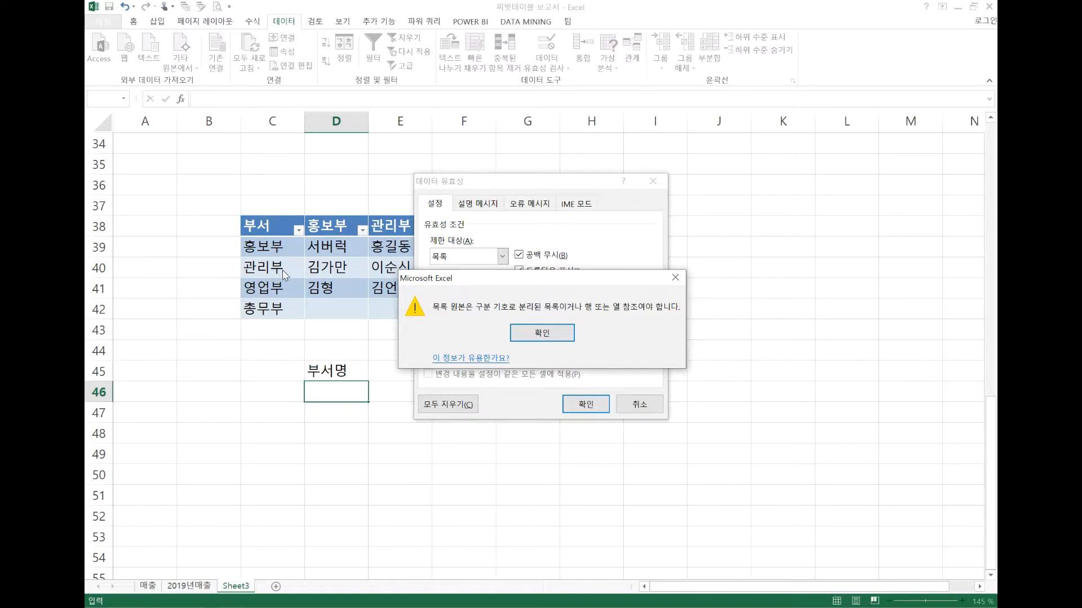
{"action": "left_click", "coordinate": [540, 333]}
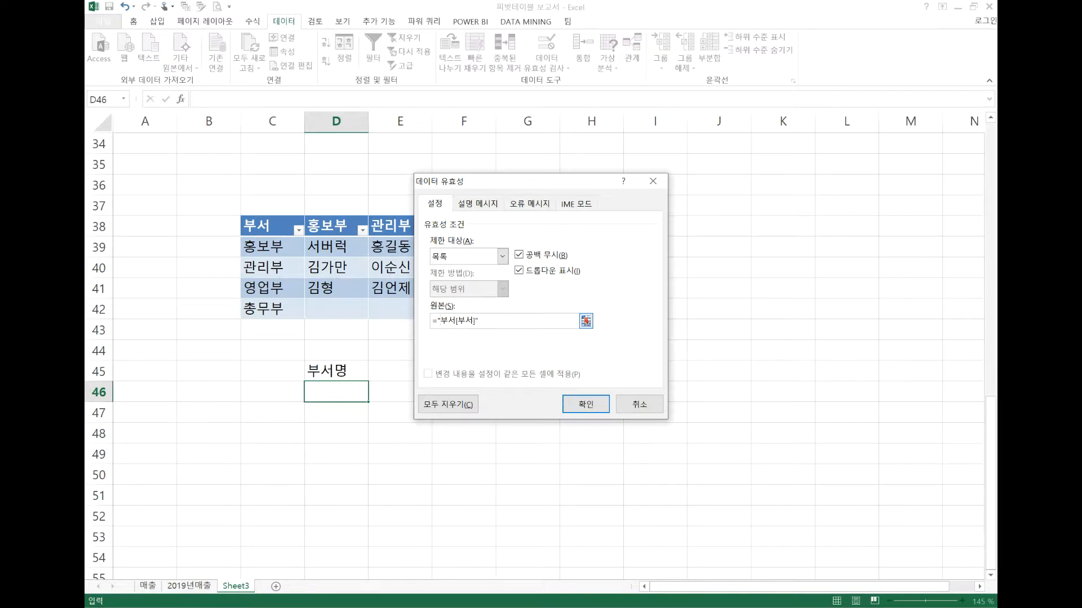
Remove the quotation marks and try =indirect(부서[부서]) as the list source of D46
{"action": "key", "text": "BackSpace"}
{"action": "type", "text": "\""}
{"action": "key", "text": "BackSpace"}
{"action": "type", "text": "indirect("}
{"action": "type", "text": ")"}
{"action": "left_click", "coordinate": [595, 406]}
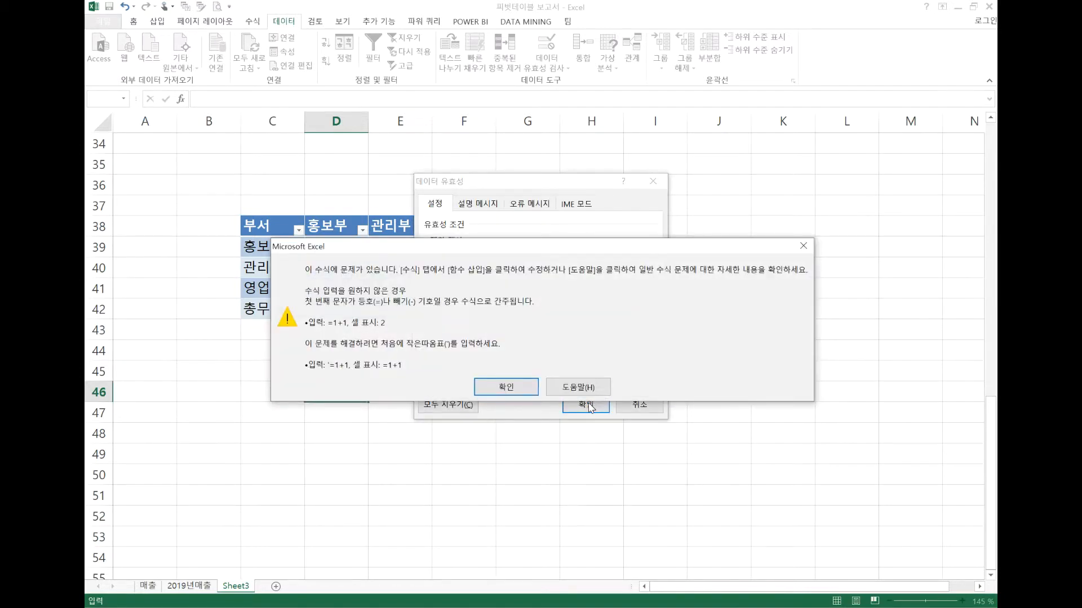
{"action": "left_click", "coordinate": [521, 389]}
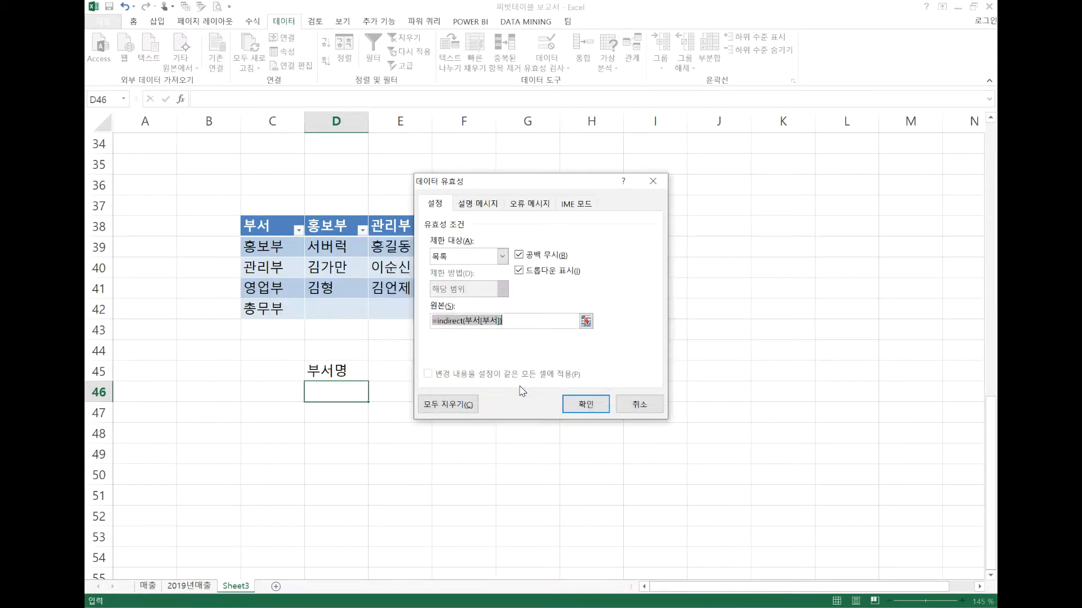
Put the INDIRECT argument in quotation marks, =indirect("부서[부서]"), and apply the validation list to D46
{"action": "left_click", "coordinate": [465, 321]}
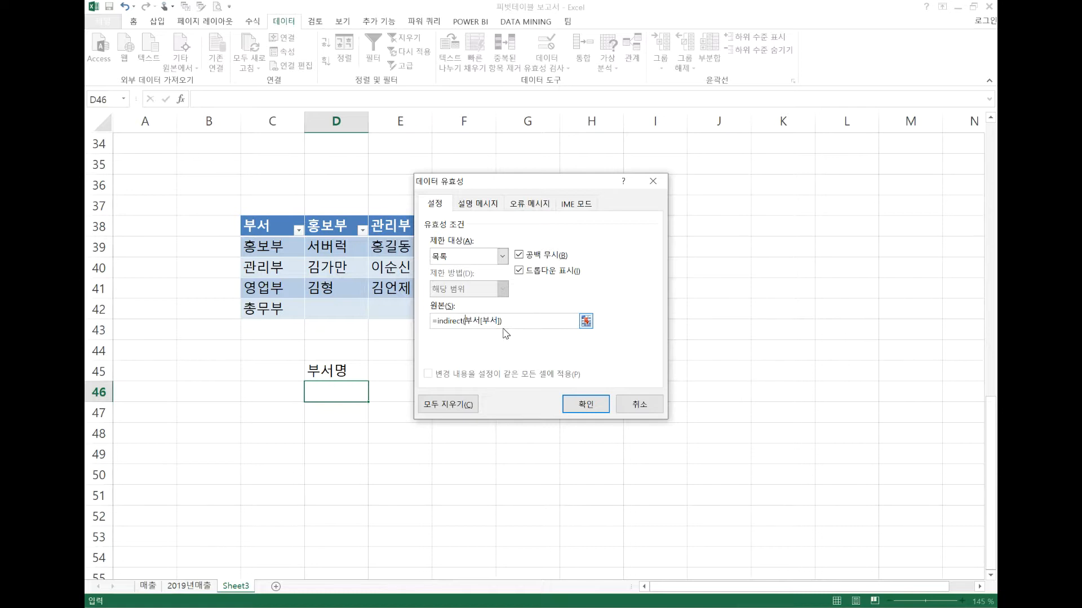
{"action": "type", "text": "\""}
{"action": "type", "text": "\""}
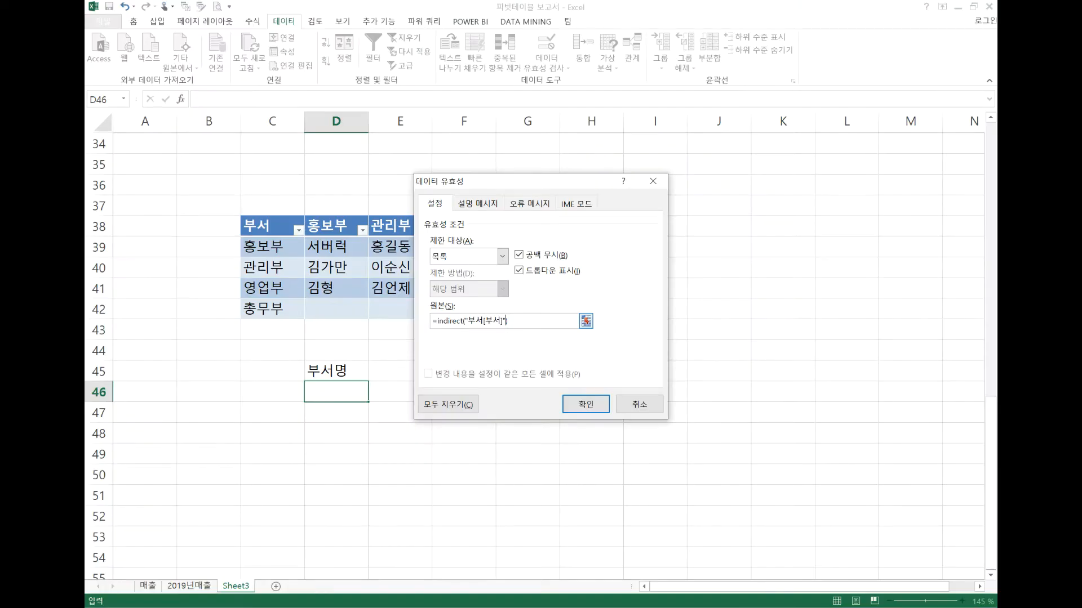
{"action": "left_click", "coordinate": [583, 401]}
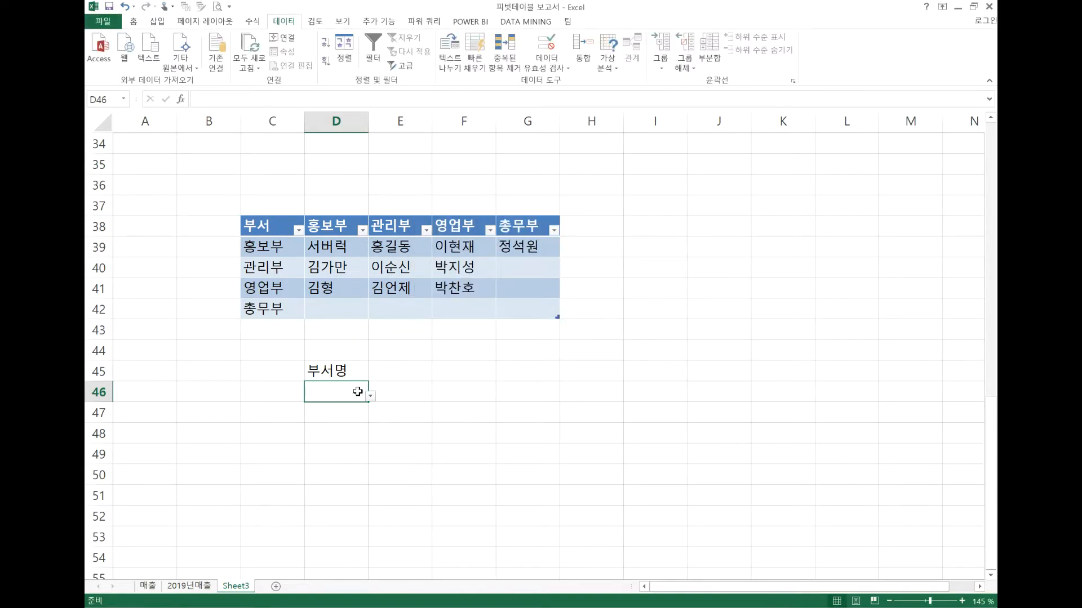
Test the drop-down in D46 by choosing 홍보부, and set the department to 관리부
{"action": "left_click", "coordinate": [371, 397]}
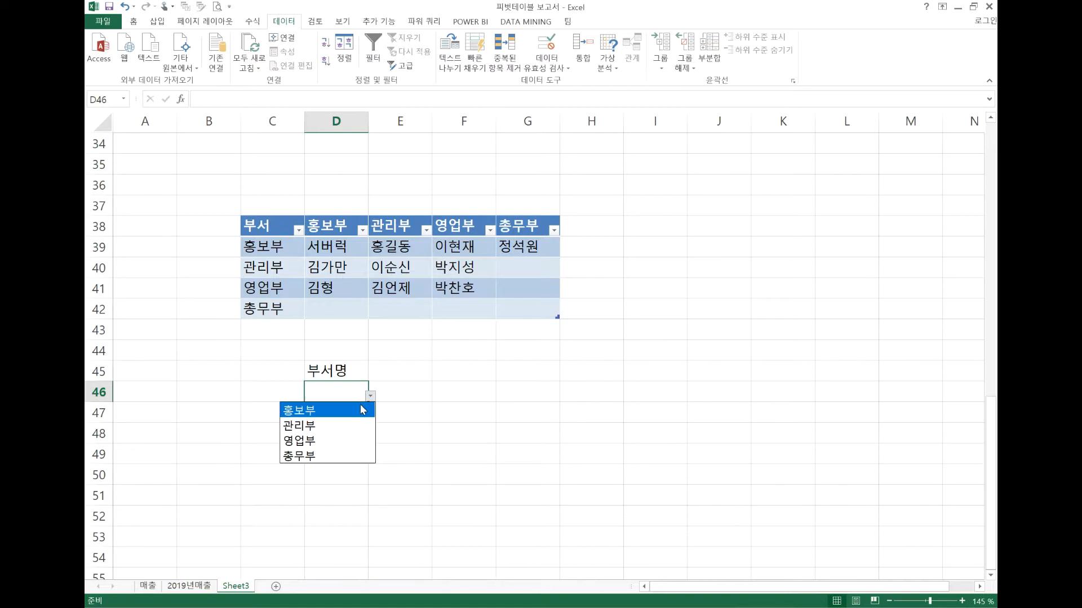
{"action": "left_click", "coordinate": [355, 411]}
{"action": "left_click", "coordinate": [370, 396]}
{"action": "left_click", "coordinate": [358, 426]}
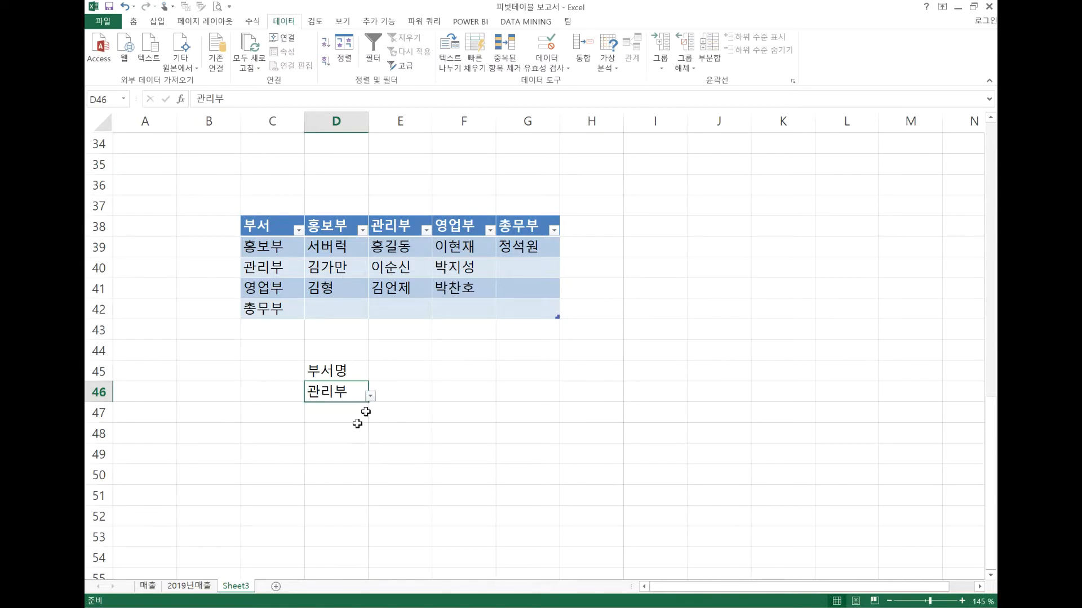
Add HR as a new department in C43, directly below 총무부 in the table
{"action": "left_click", "coordinate": [282, 327]}
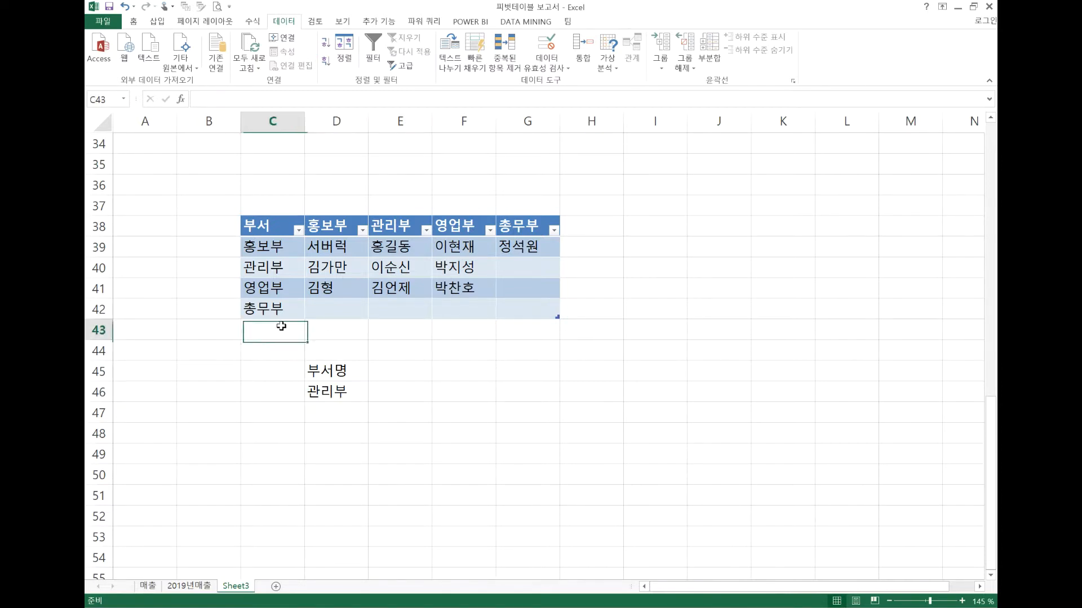
{"action": "type", "text": "HR"}
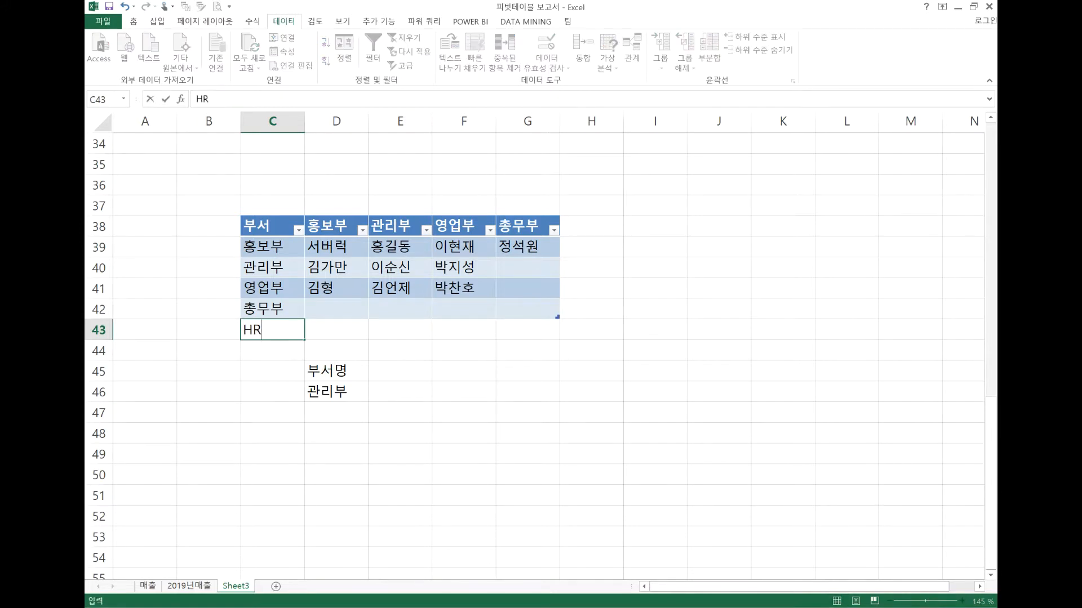
{"action": "key", "text": "ctrl+Return"}
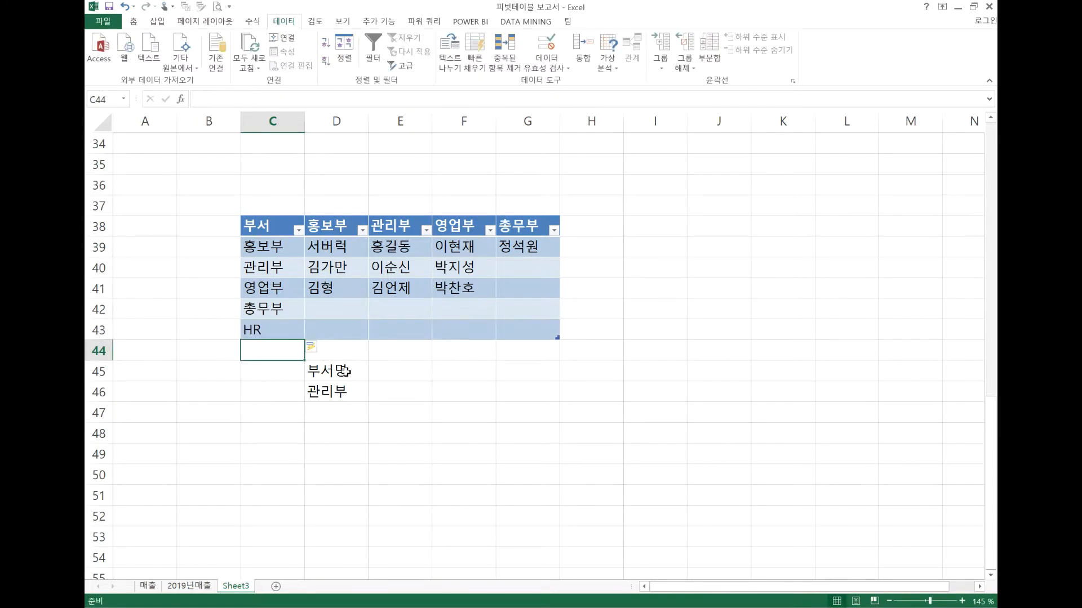
Check the choices in the D46 drop-down for the newly added department
{"action": "left_click", "coordinate": [344, 370]}
{"action": "left_click", "coordinate": [347, 391]}
{"action": "left_click", "coordinate": [371, 397]}
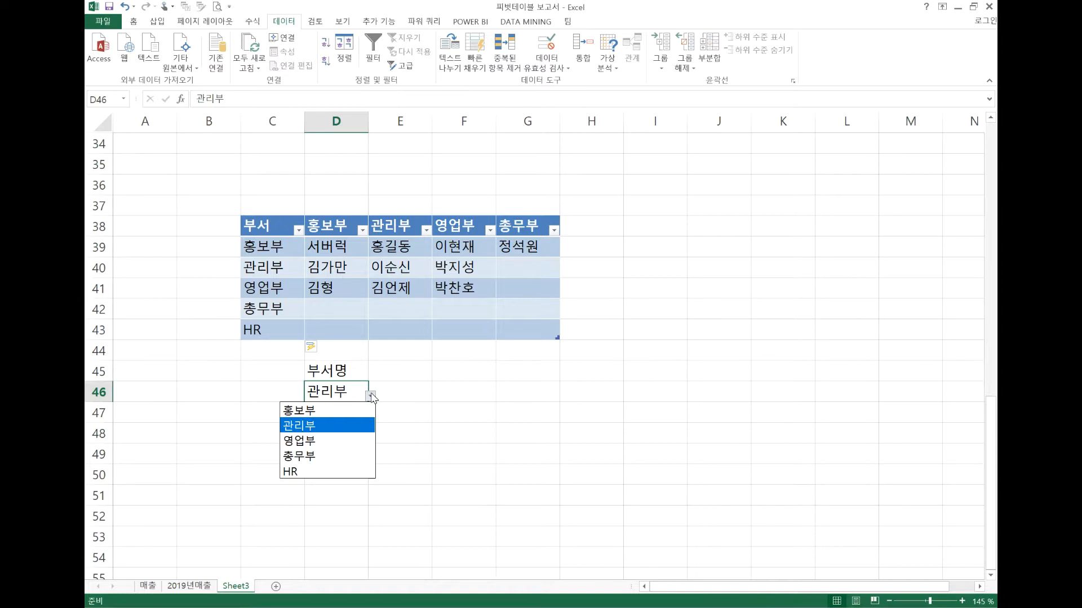
{"action": "left_click", "coordinate": [485, 414]}
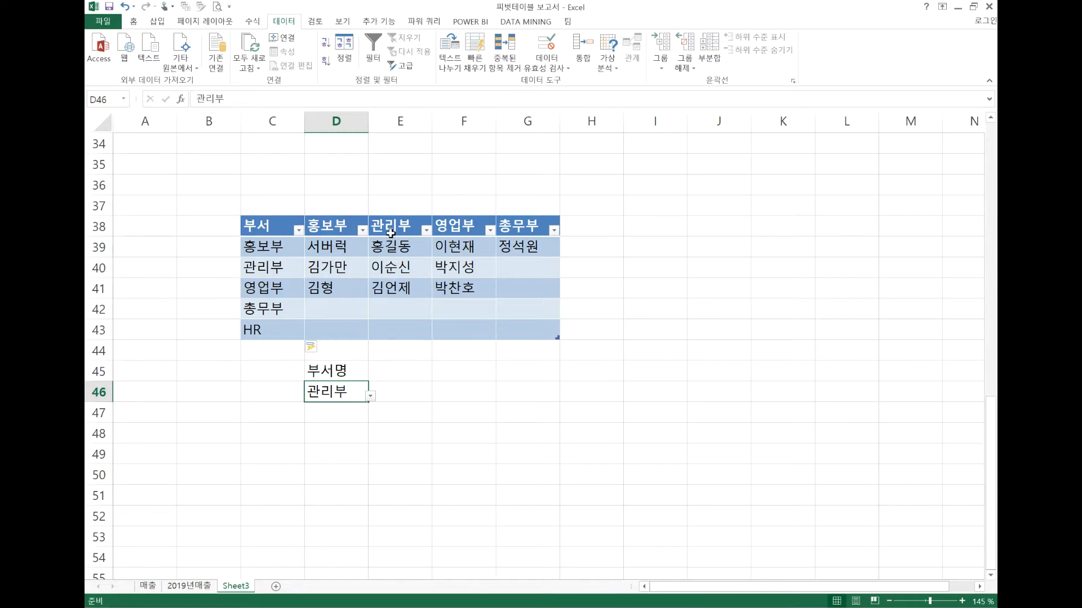
Start a text-joining formula in F46 with the quoted text "부서[" followed by the & operator
{"action": "left_click", "coordinate": [457, 395]}
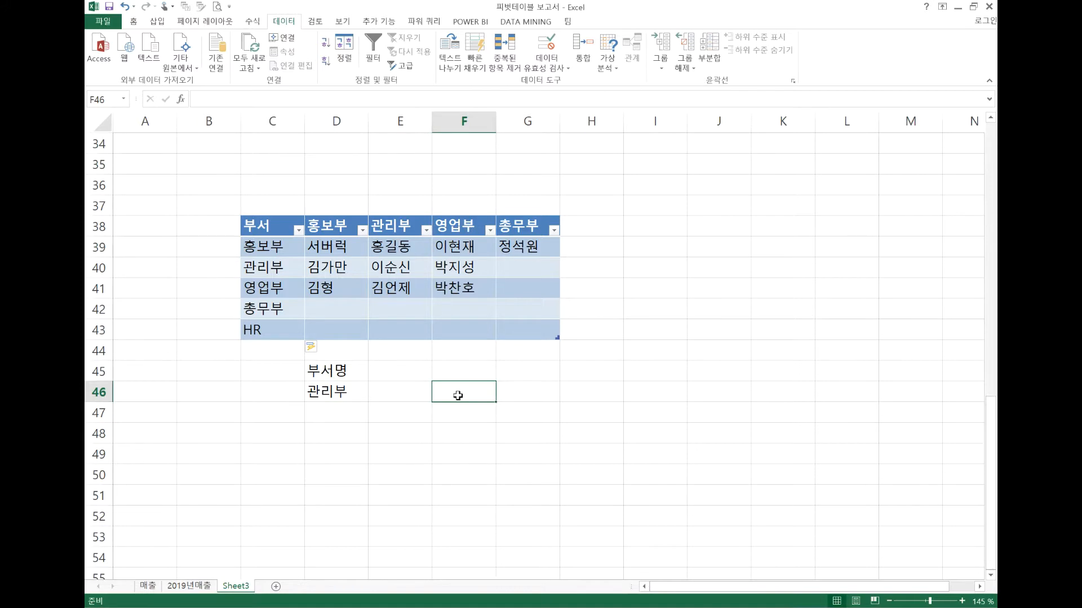
{"action": "type", "text": "qn"}
{"action": "key", "text": "BackSpace"}
{"action": "key", "text": "BackSpace"}
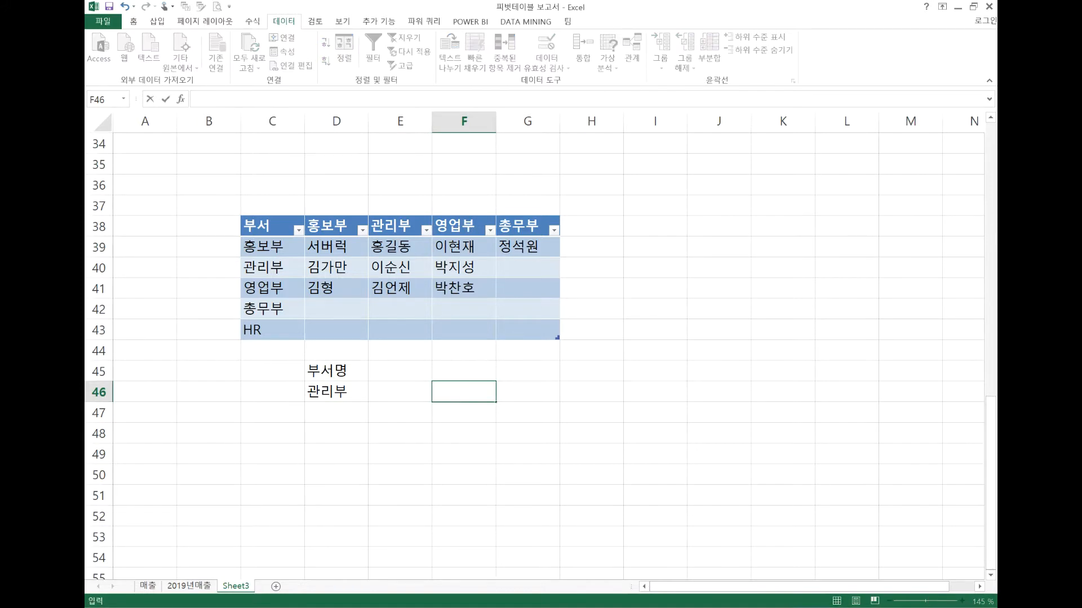
{"action": "type", "text": "="}
{"action": "type", "text": "\"qntj"}
{"action": "key", "text": "BackSpace"}
{"action": "key", "text": "BackSpace"}
{"action": "key", "text": "BackSpace"}
{"action": "key", "text": "BackSpace"}
{"action": "type", "text": "부서[\"&"}
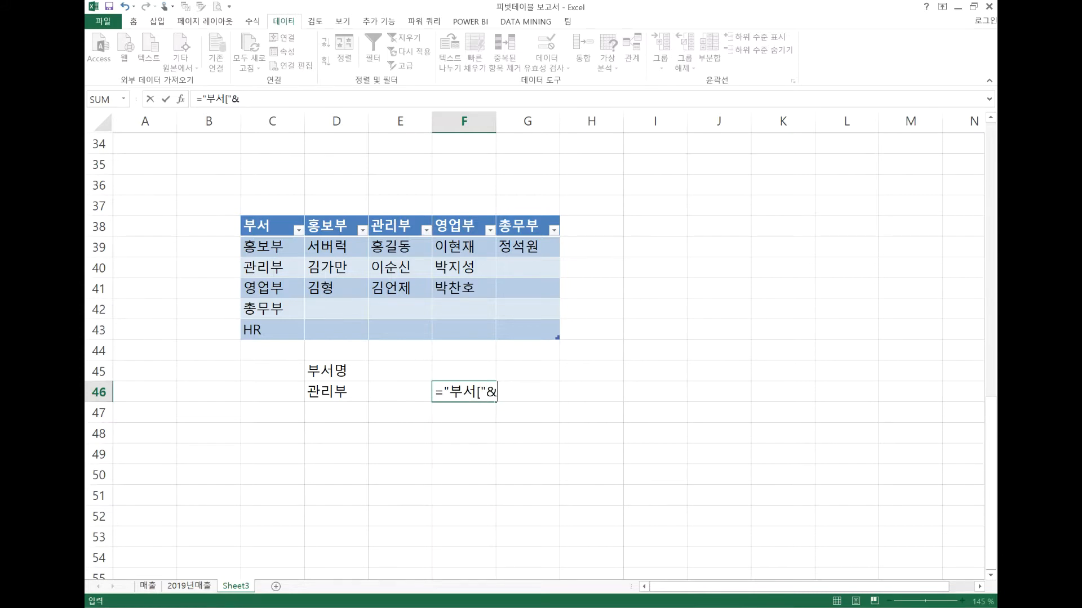
Complete the formula in F46 as ="부서["&D46&"]" to build a reference from the chosen department
{"action": "left_click", "coordinate": [341, 390]}
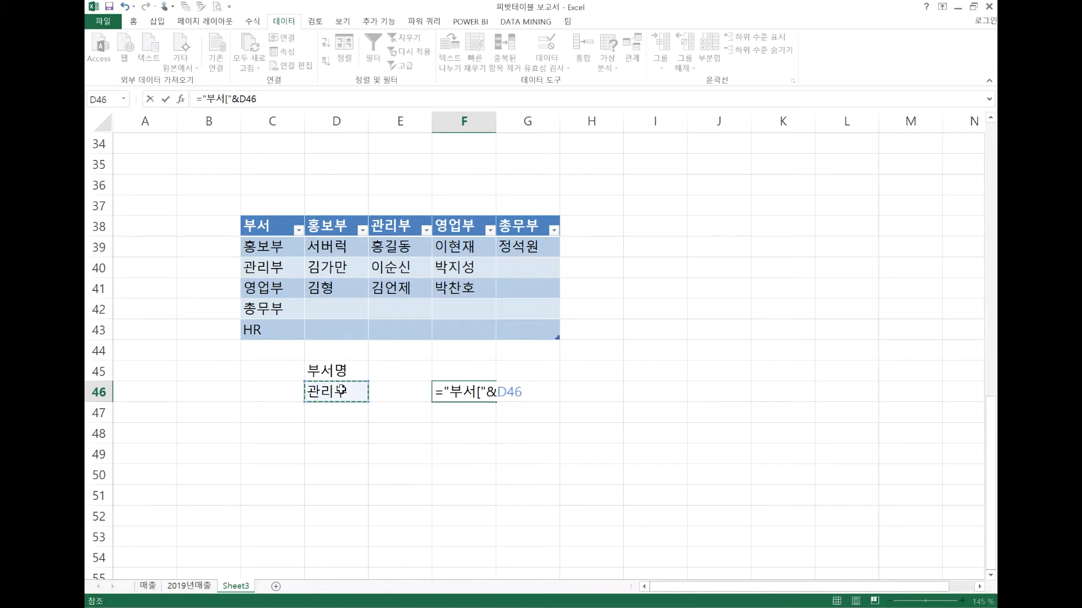
{"action": "type", "text": "&\"]}"}
{"action": "key", "text": "BackSpace"}
{"action": "type", "text": "\""}
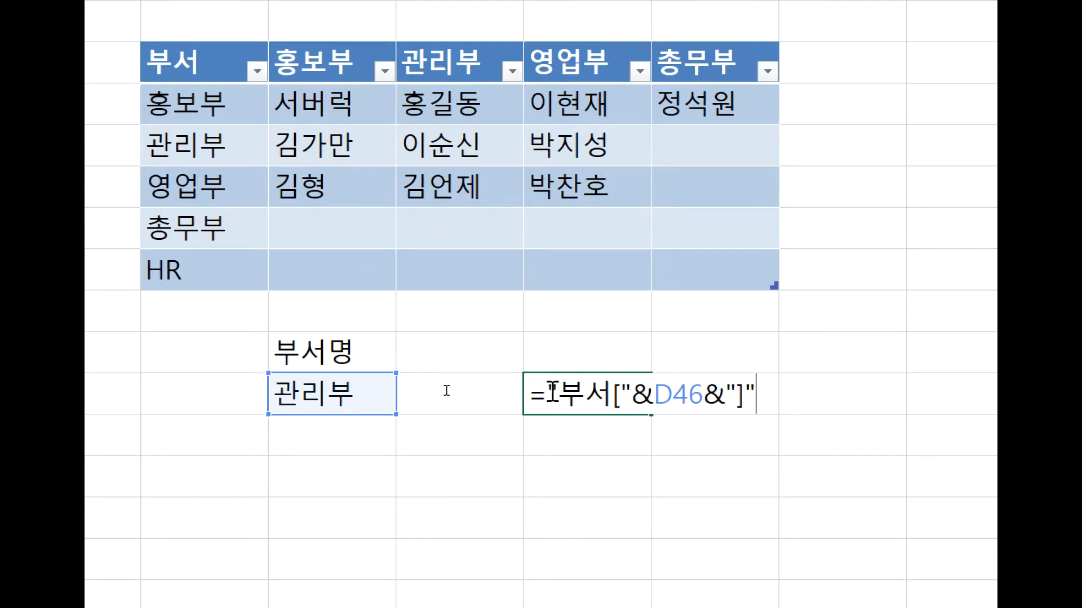
{"action": "left_click_drag", "start_coordinate": [552, 392], "coordinate": [632, 396]}
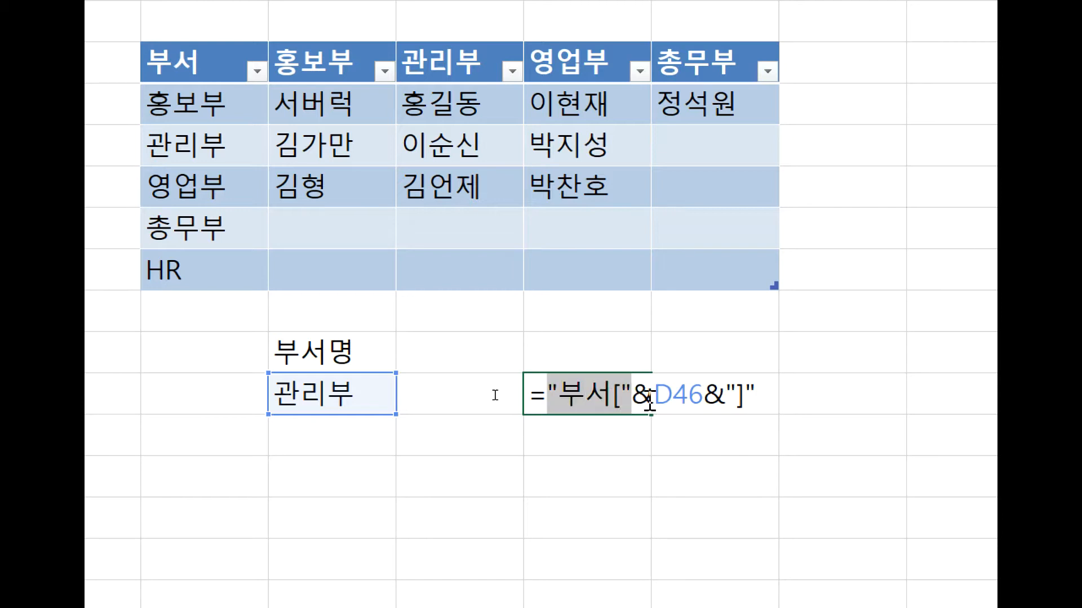
{"action": "left_click", "coordinate": [646, 396]}
{"action": "left_click_drag", "start_coordinate": [646, 400], "coordinate": [640, 398]}
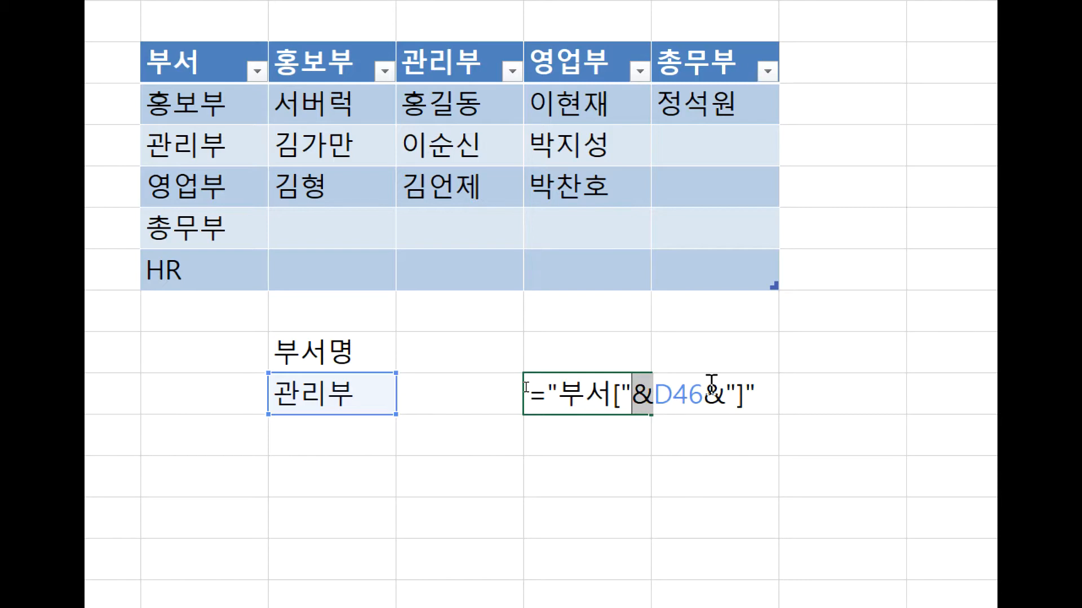
{"action": "key", "text": "Return"}
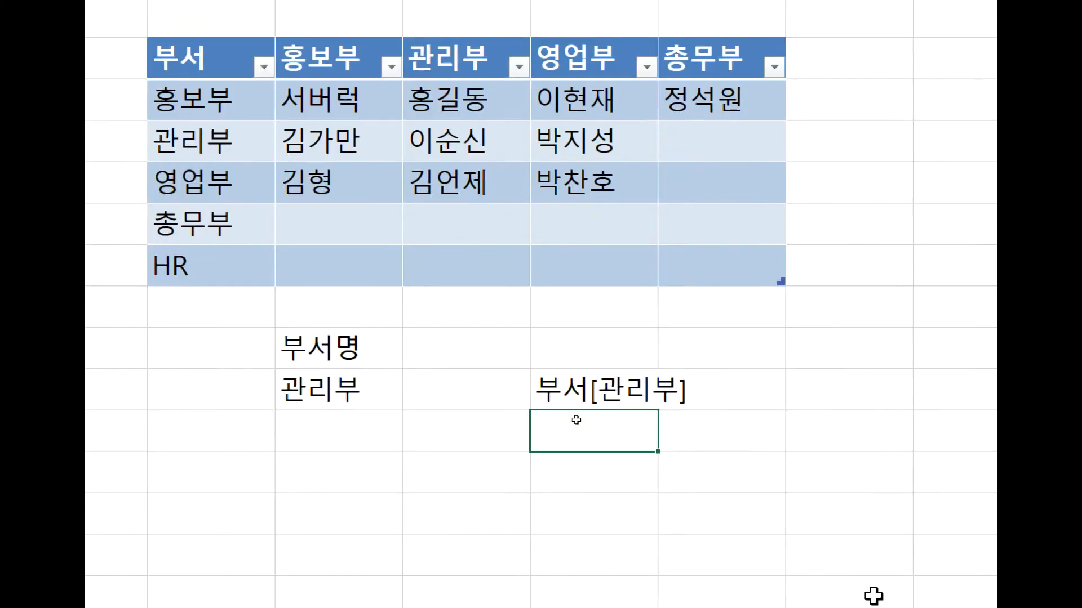
Clear the text-joining formula from cell F46
{"action": "left_click", "coordinate": [559, 387]}
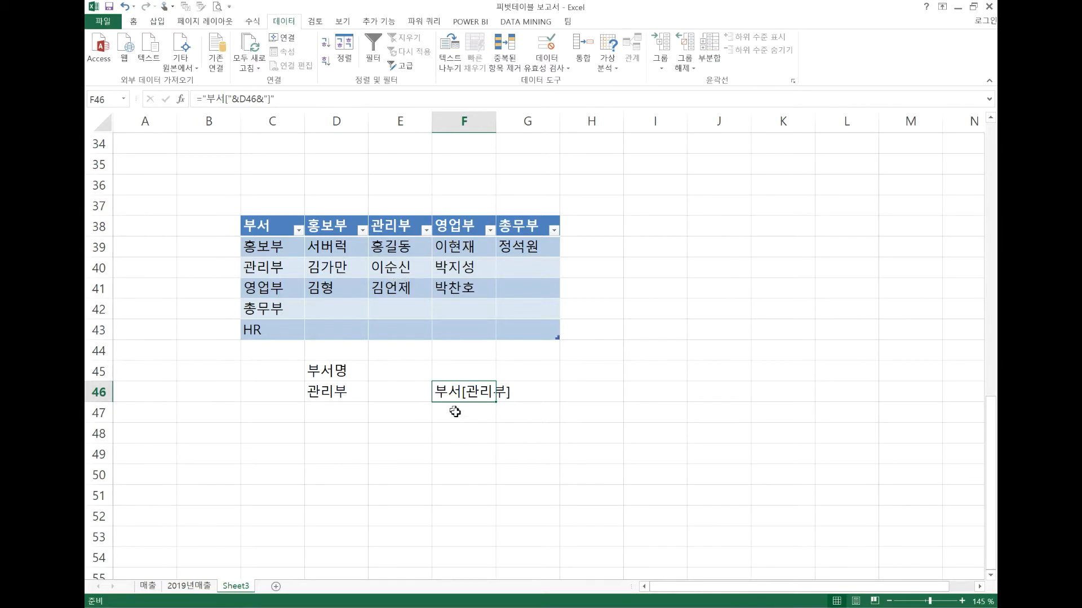
{"action": "key", "text": "Delete"}
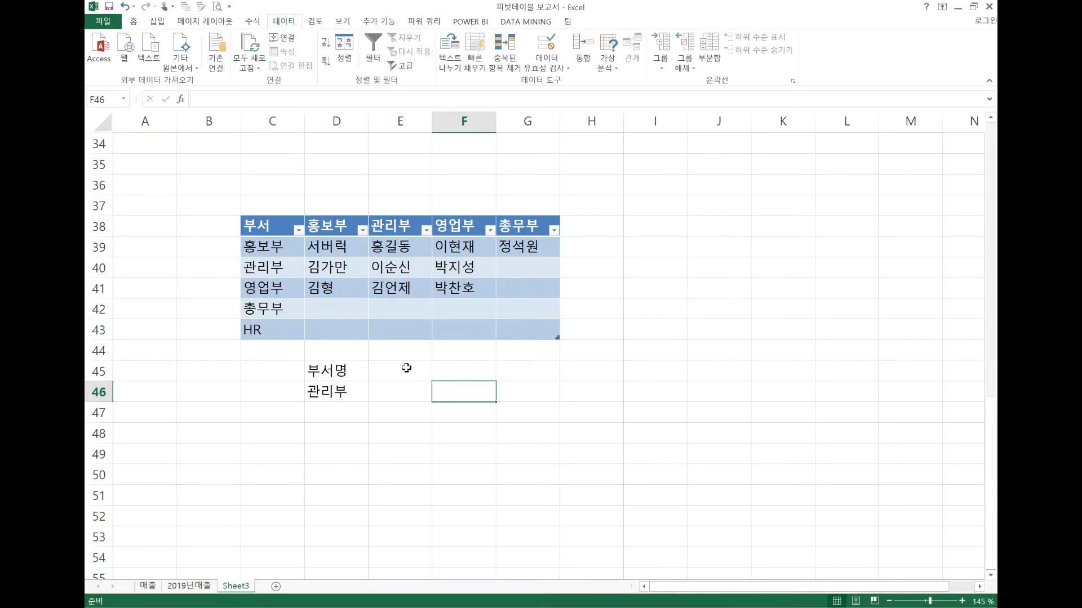
Enter the label 인원 in cell E45 beside 부서명
{"action": "left_click", "coordinate": [406, 368]}
{"action": "type", "text": "인원"}
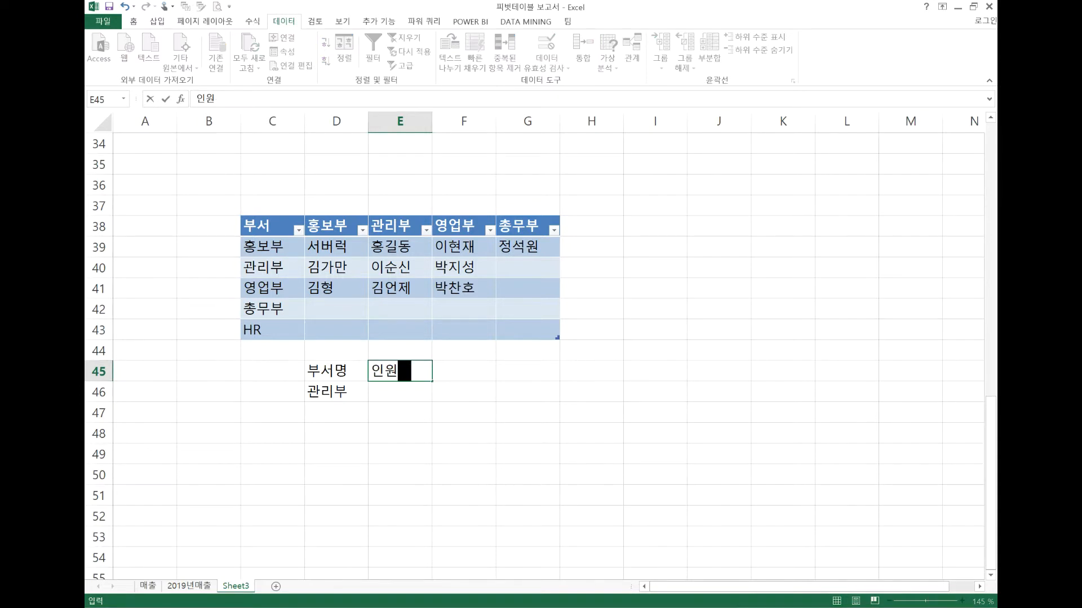
{"action": "key", "text": "Return"}
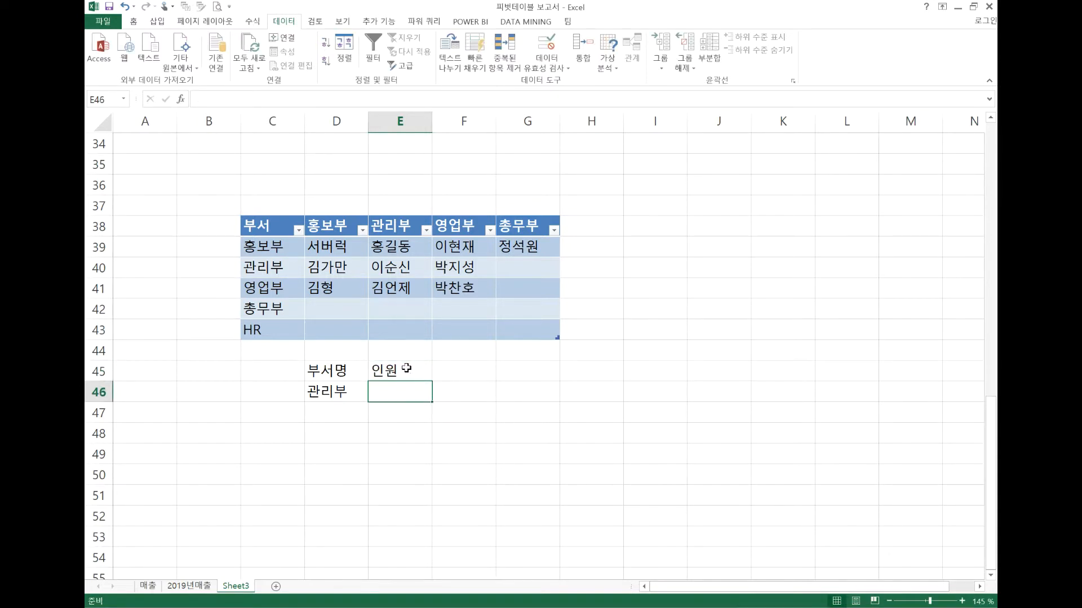
Start a data validation rule for cell E46 that allows values from a list (목록)
{"action": "left_click", "coordinate": [531, 64]}
{"action": "left_click", "coordinate": [476, 261]}
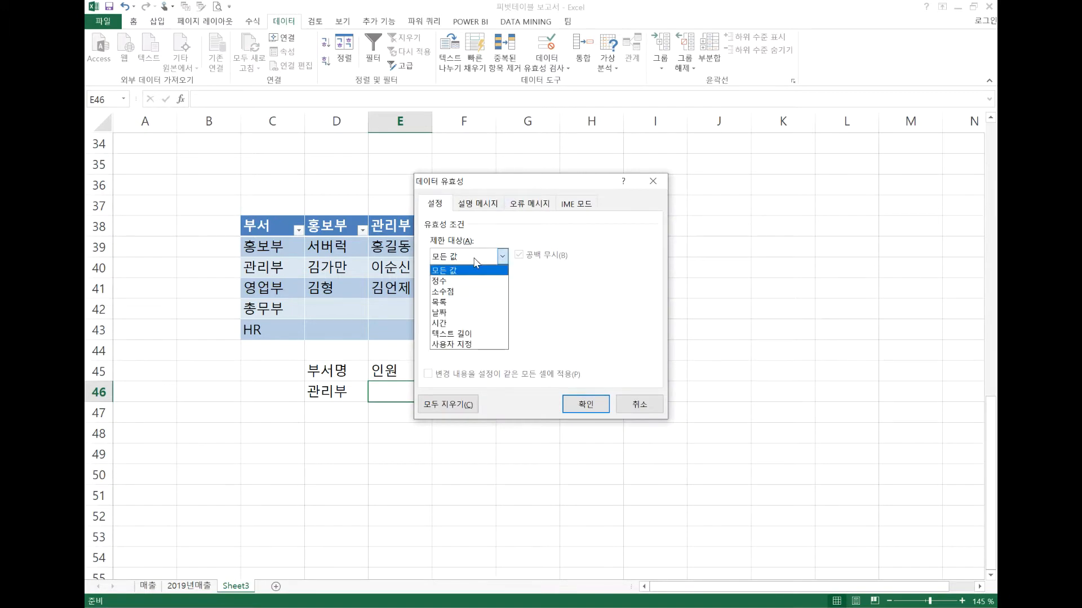
{"action": "left_click", "coordinate": [454, 302]}
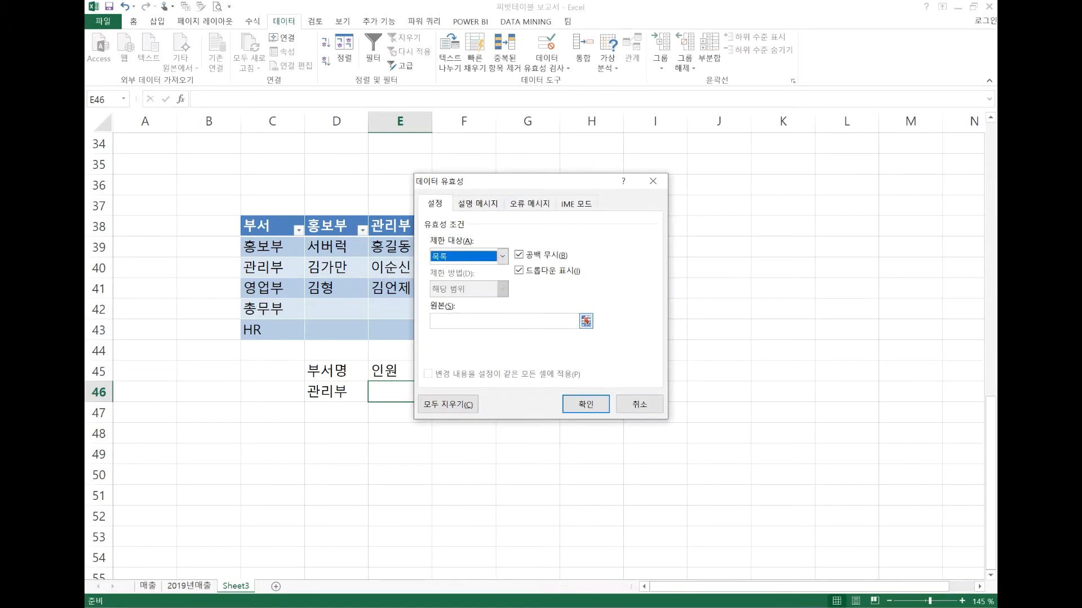
{"action": "left_click", "coordinate": [466, 321]}
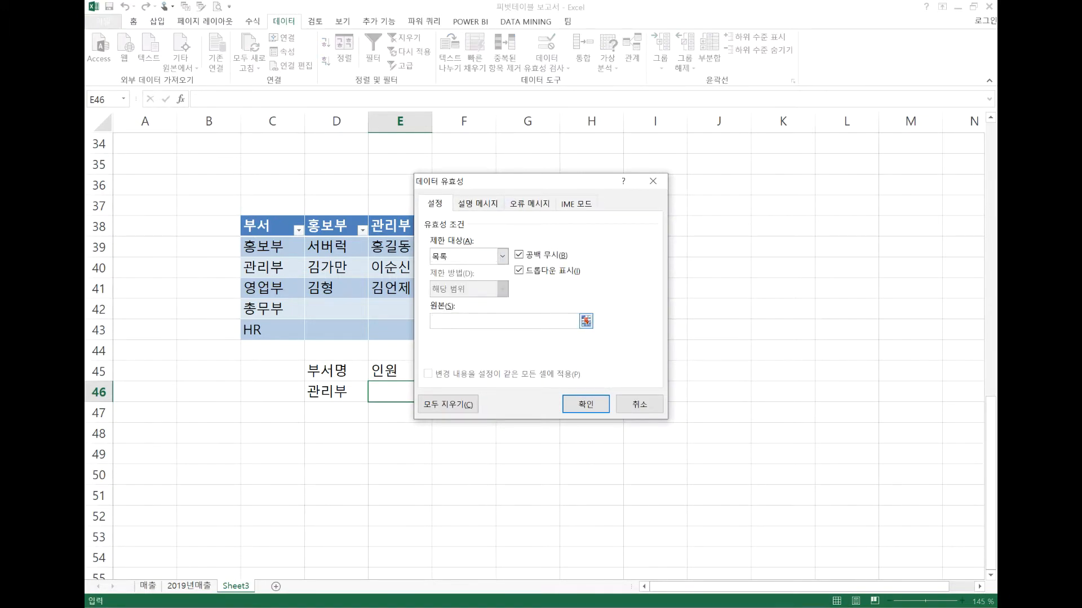
Begin the validation list source with =indirect("부서["&$D$46, referencing the department cell
{"action": "type", "text": "=indirect("}
{"action": "type", "text": "\"부서[\"&"}
{"action": "left_click", "coordinate": [332, 390]}
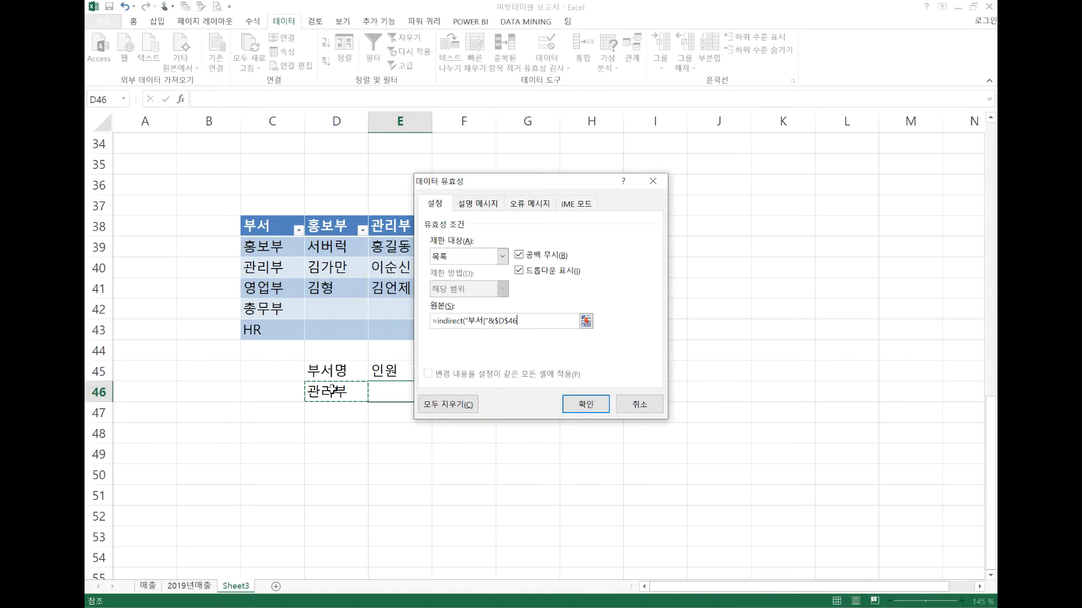
Complete the list source as =indirect("부서["&$D$46&"]") and apply the validation rule to E46
{"action": "type", "text": "&"}
{"action": "type", "text": "\"]\""}
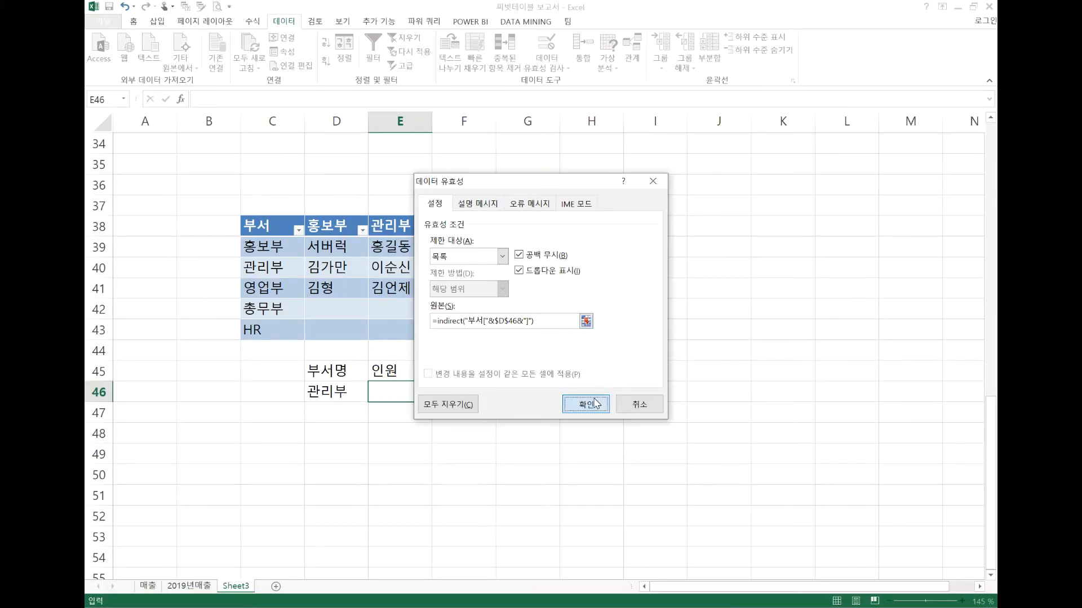
{"action": "left_click", "coordinate": [525, 529]}
Pick the first 관리부 member from the list in E46 and change the department in D46 to 홍보부
{"action": "left_click", "coordinate": [434, 396]}
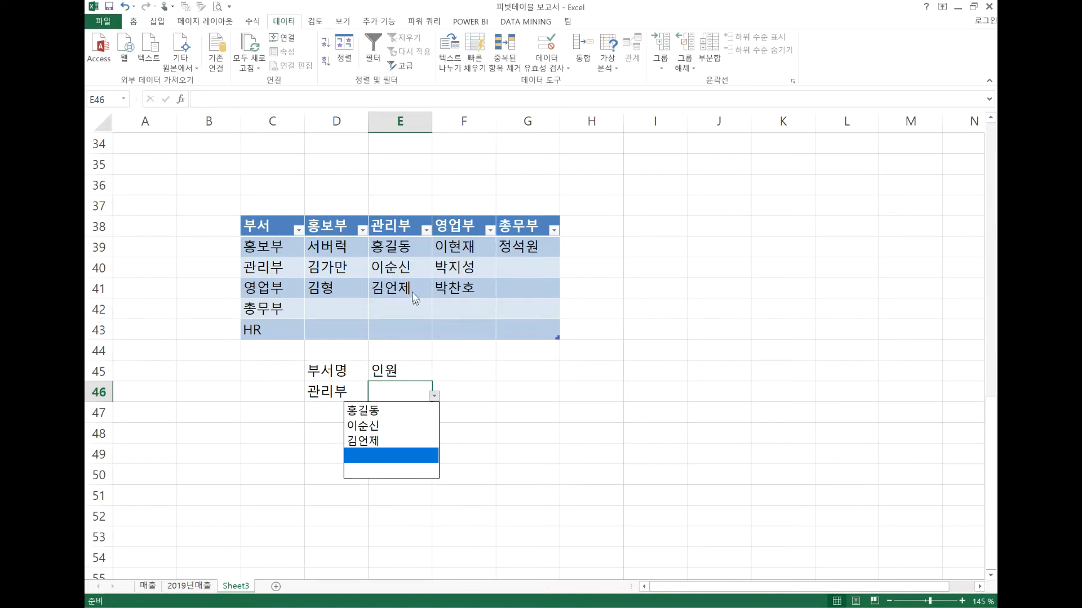
{"action": "left_click", "coordinate": [395, 416]}
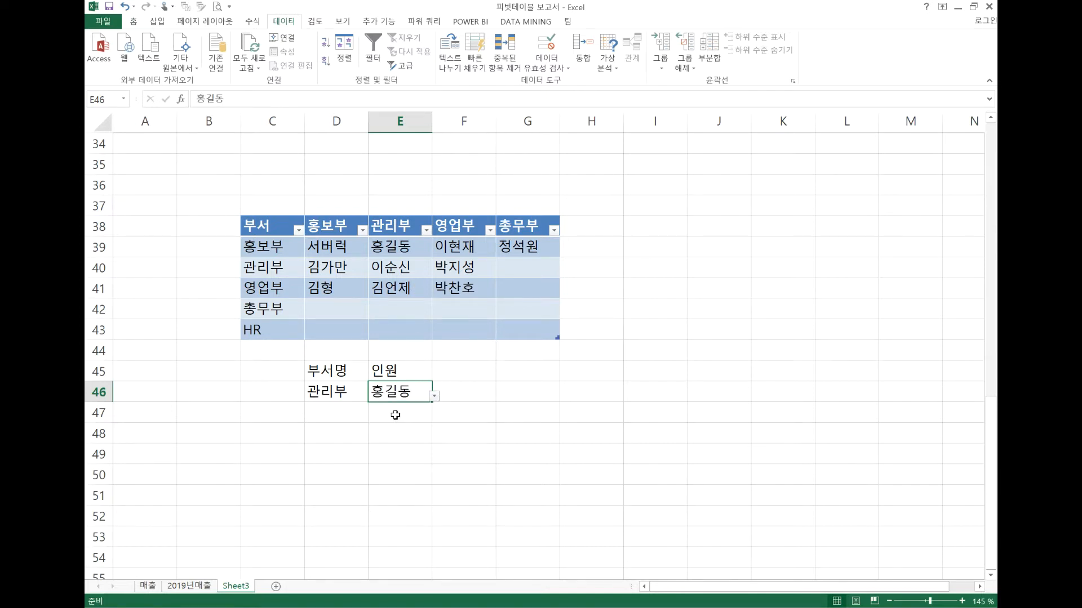
{"action": "left_click", "coordinate": [356, 390]}
{"action": "left_click", "coordinate": [371, 396]}
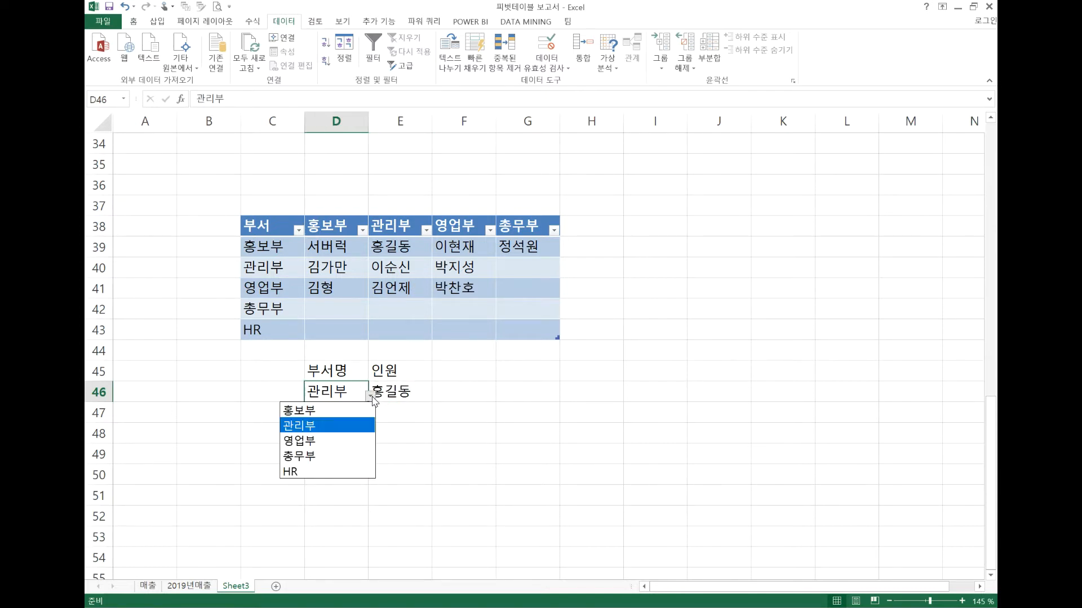
{"action": "left_click", "coordinate": [322, 410]}
Test the E46 list for 홍보부 by picking its first member and replacing it with the second
{"action": "left_click", "coordinate": [426, 396]}
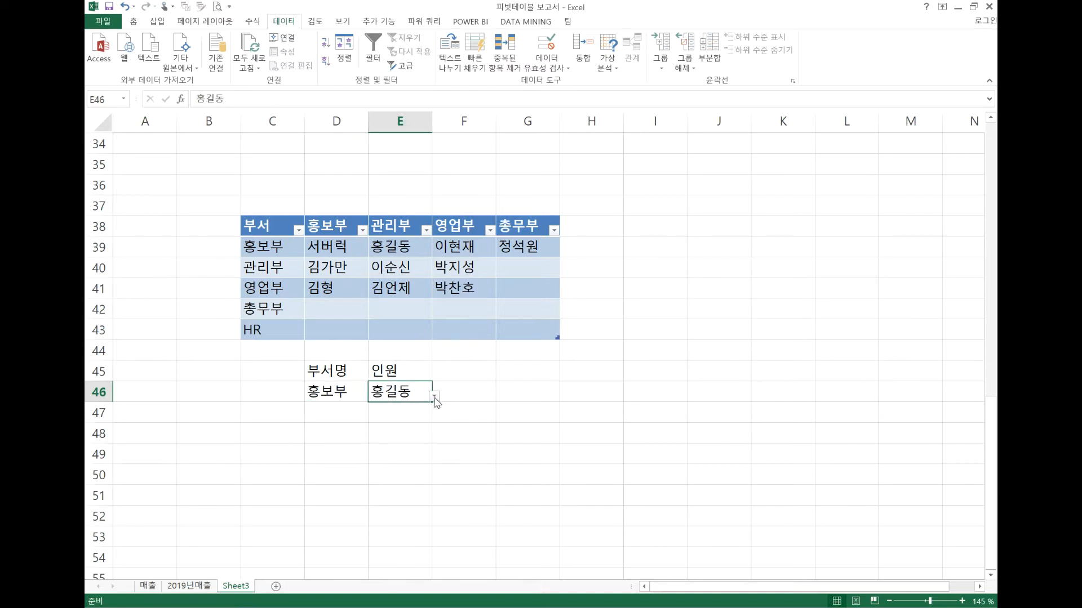
{"action": "left_click", "coordinate": [434, 397]}
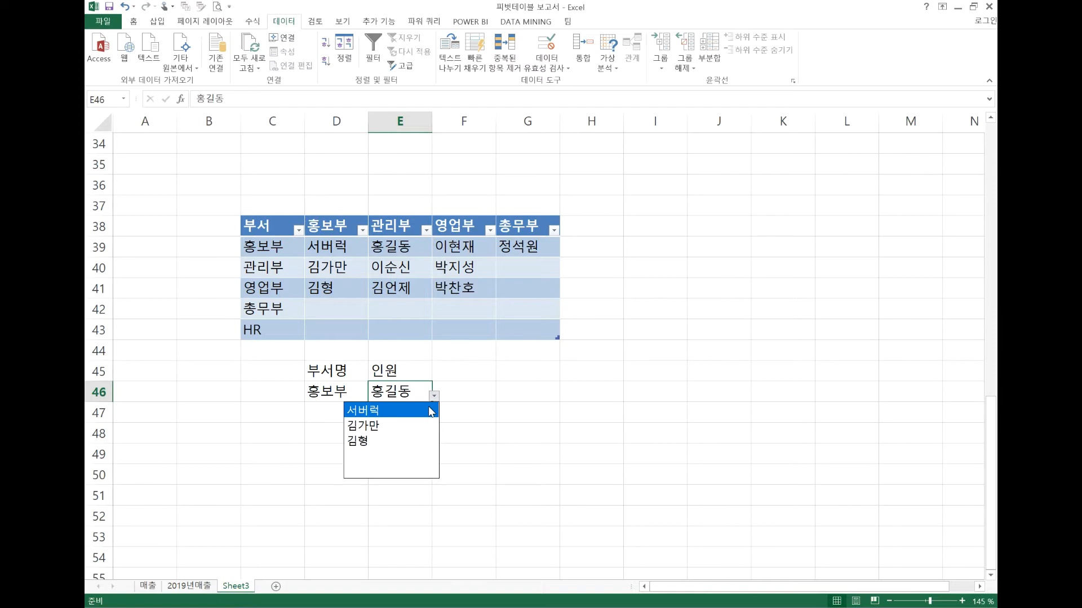
{"action": "left_click", "coordinate": [434, 411]}
{"action": "left_click", "coordinate": [437, 393]}
{"action": "left_click", "coordinate": [426, 393]}
{"action": "left_click", "coordinate": [438, 396]}
{"action": "left_click", "coordinate": [422, 396]}
{"action": "left_click", "coordinate": [434, 397]}
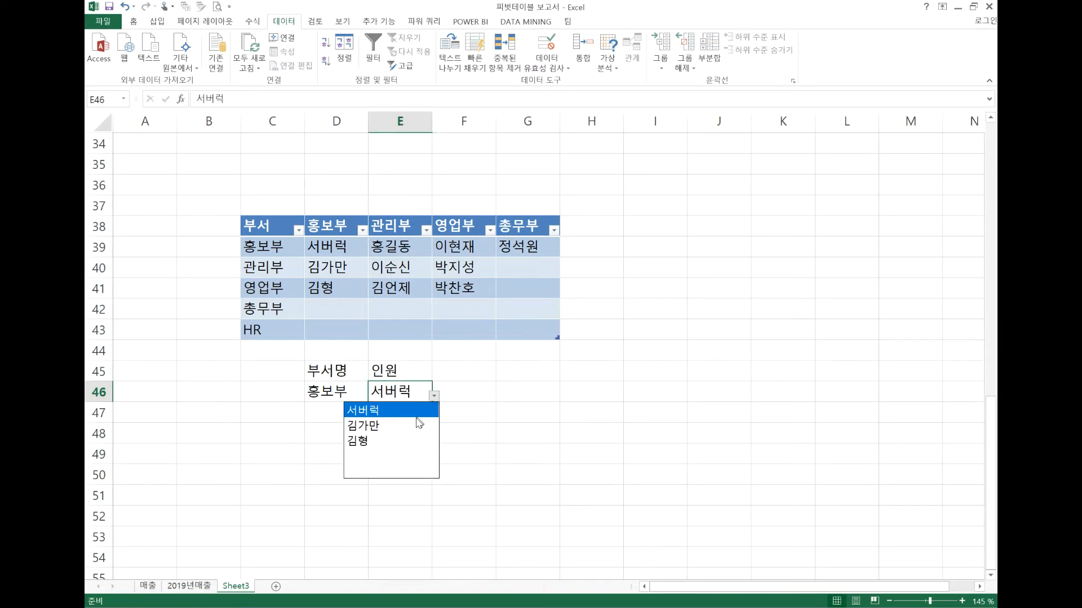
{"action": "left_click", "coordinate": [415, 422]}
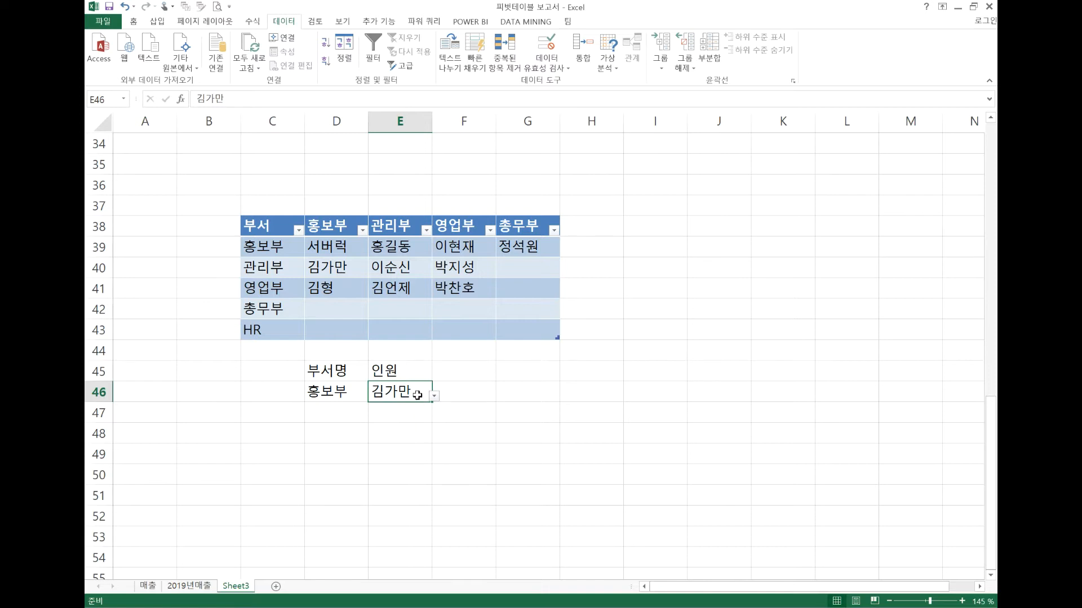
Select the department cell D46
{"action": "left_click", "coordinate": [350, 398]}
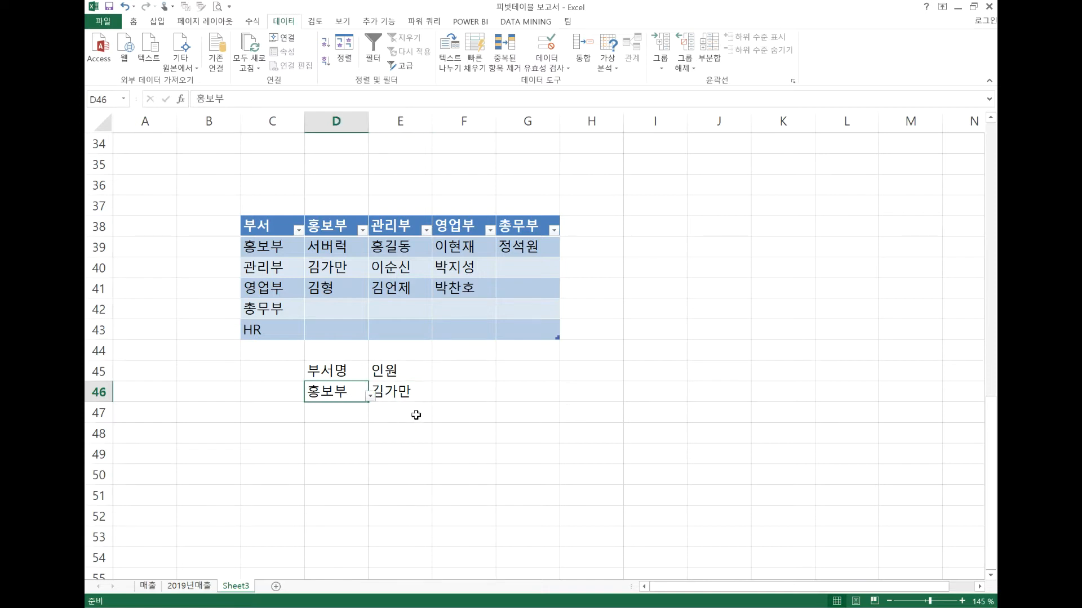